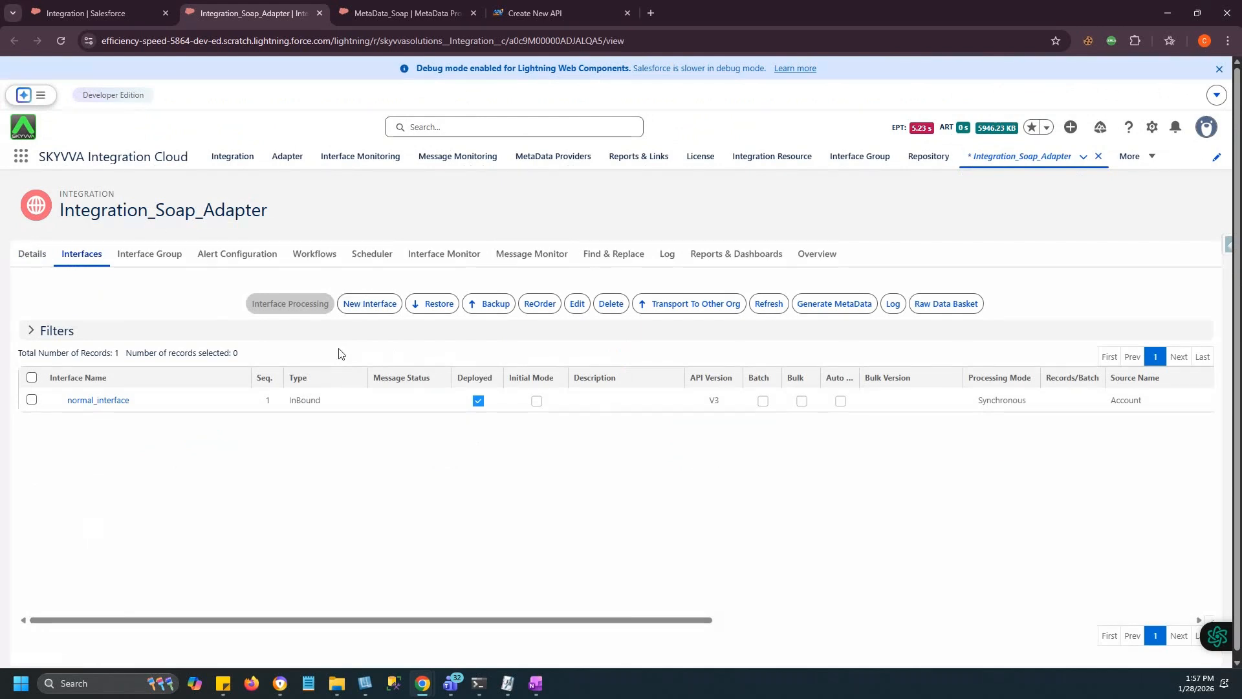
Open the Soap_Repository record from the MetaData_Soap provider's Repositories list.
click(404, 12)
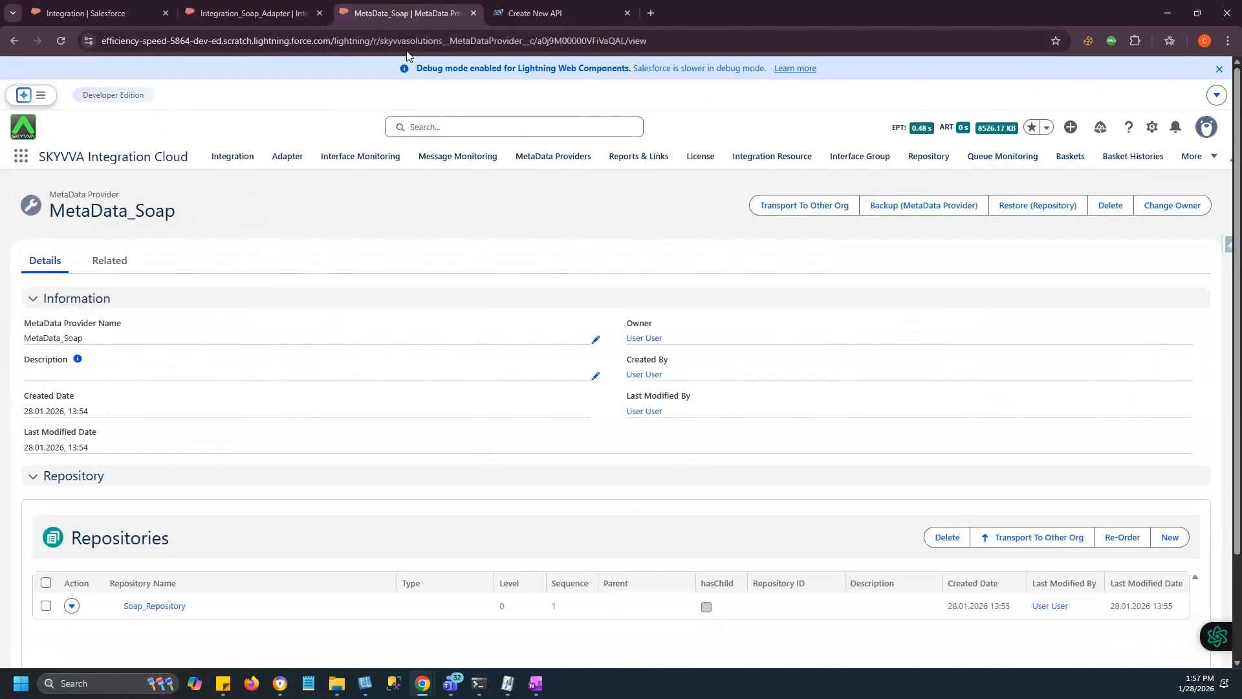
scroll(405, 435, down, 2)
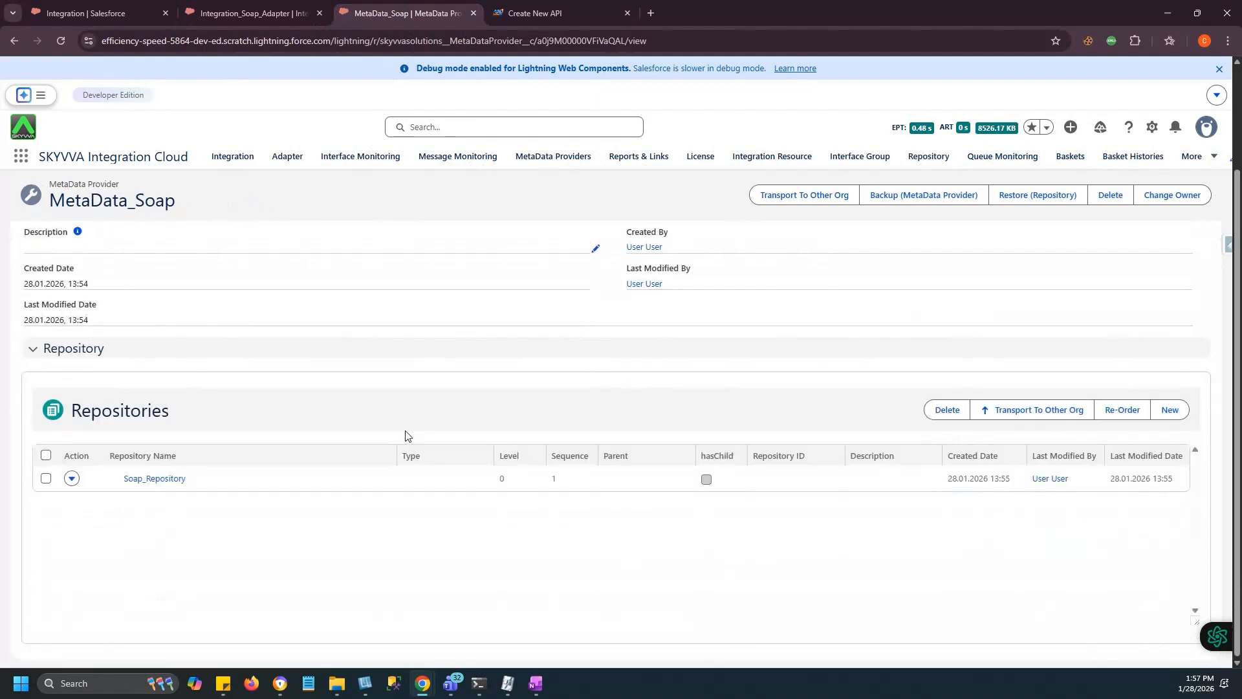
click(153, 479)
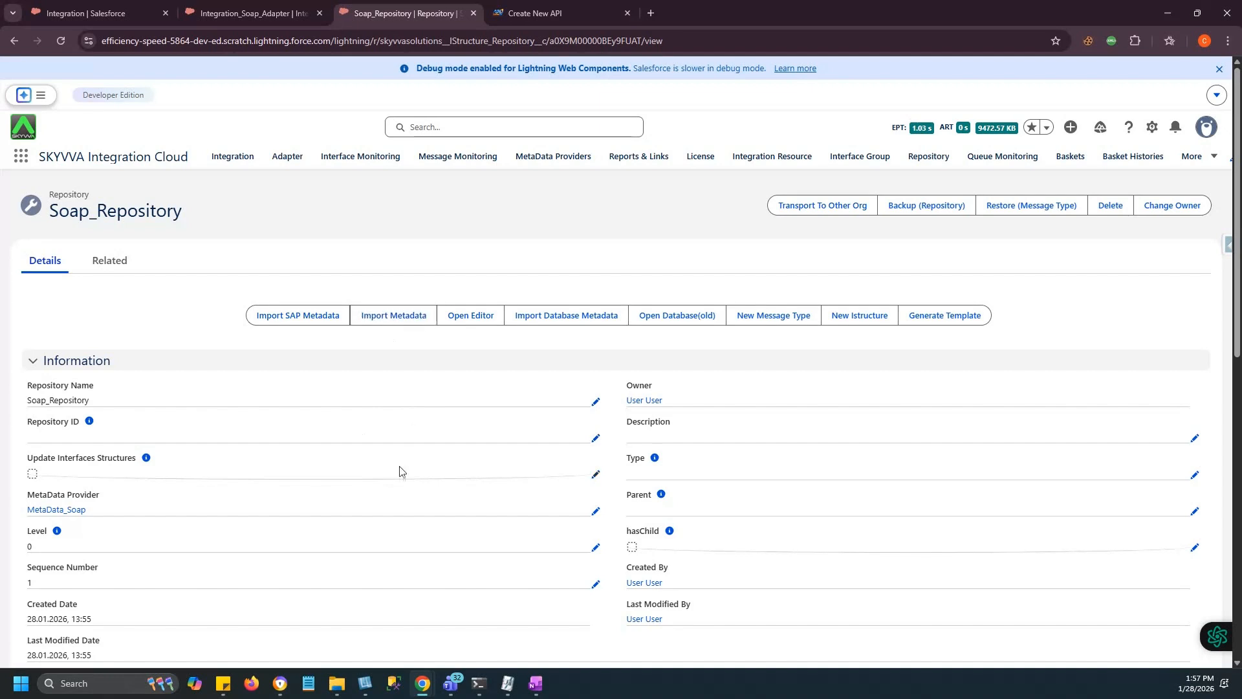
Open SOAP_API.wsdl in VS Code and read through its types, messages, binding and service.
click(336, 683)
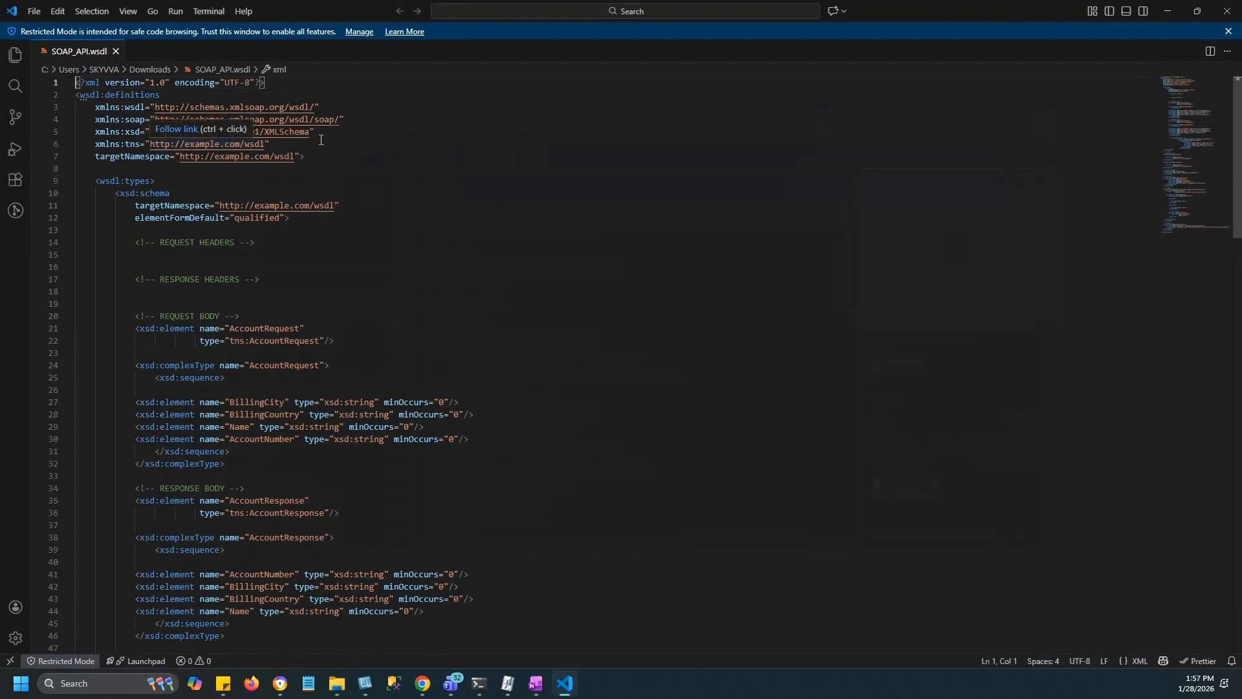
scroll(323, 391, down, 15)
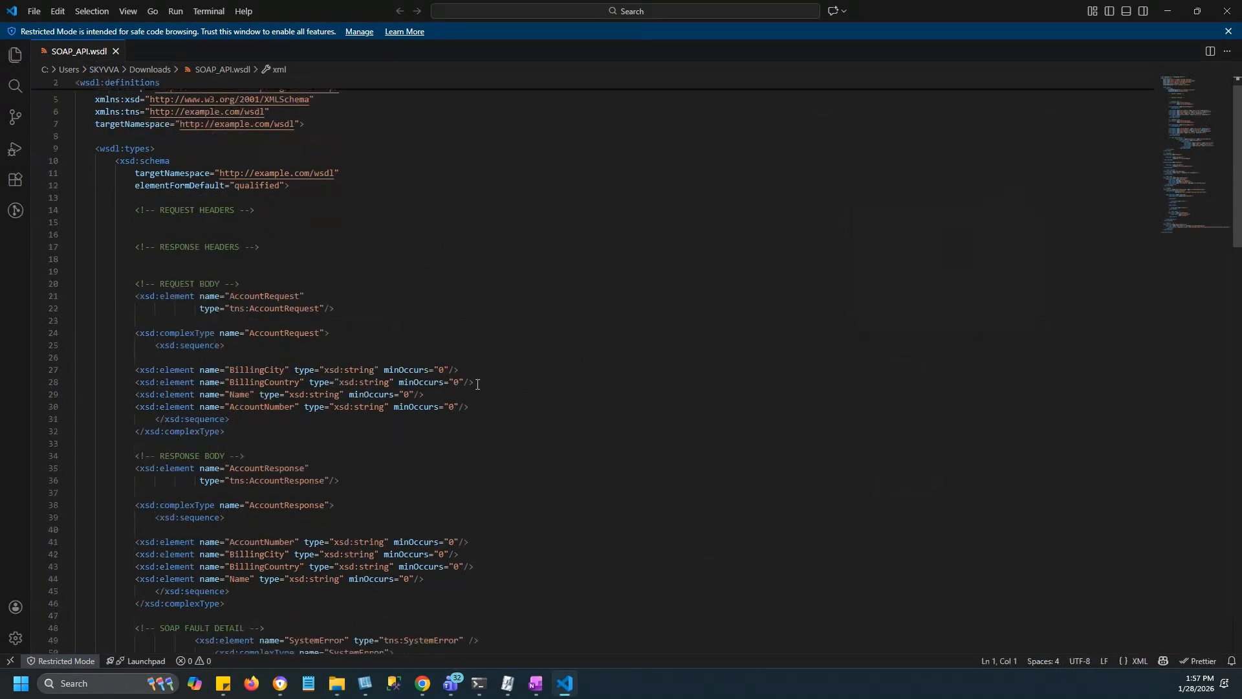
scroll(506, 349, down, 10)
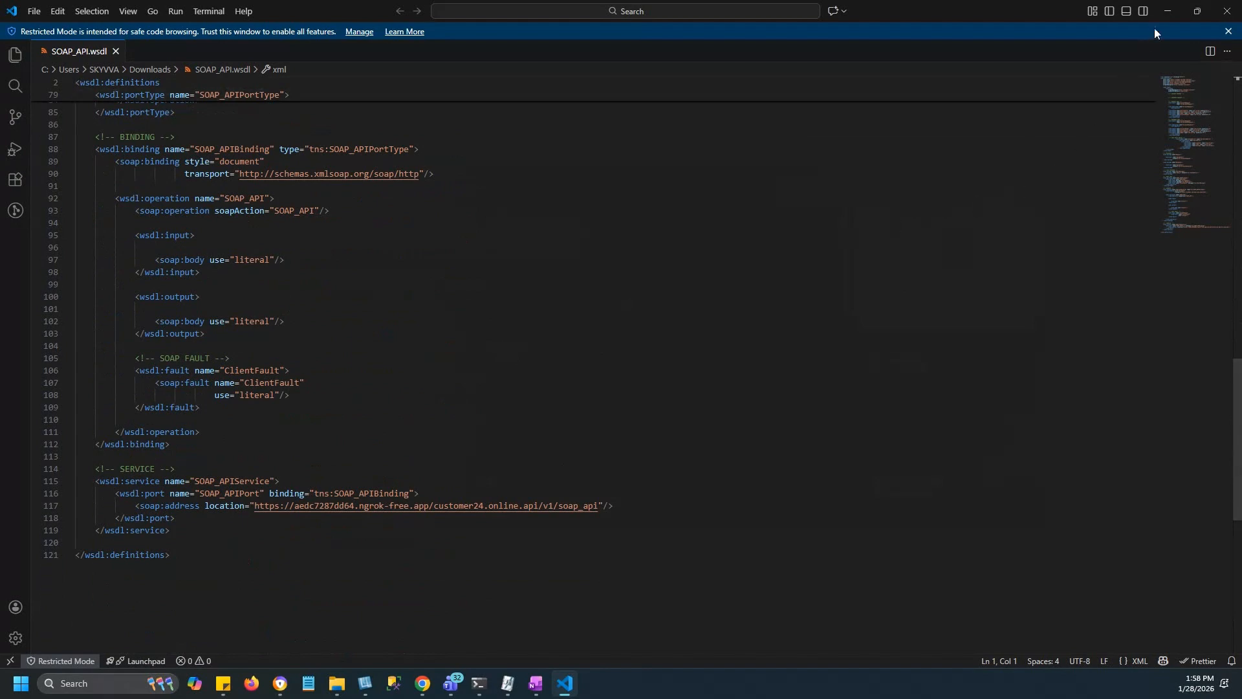
Start a metadata import into Soap_Repository with WSDL 1.1 as the file type.
click(1167, 10)
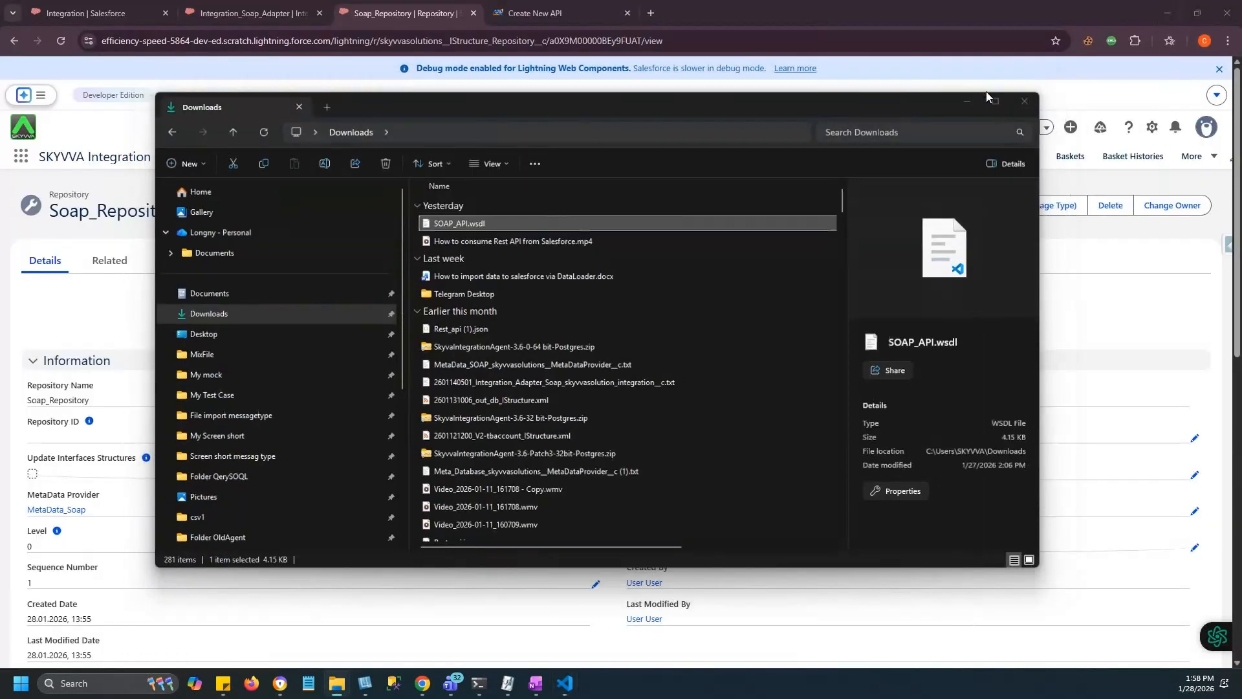
click(984, 91)
click(384, 318)
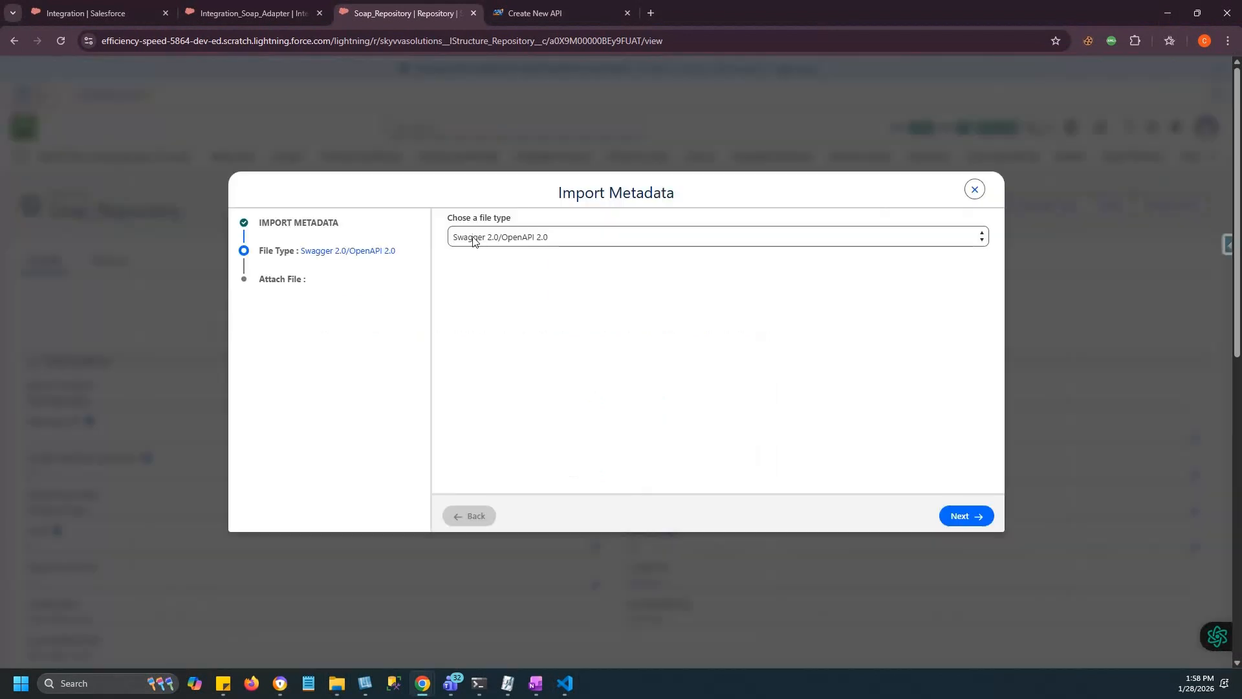
click(499, 238)
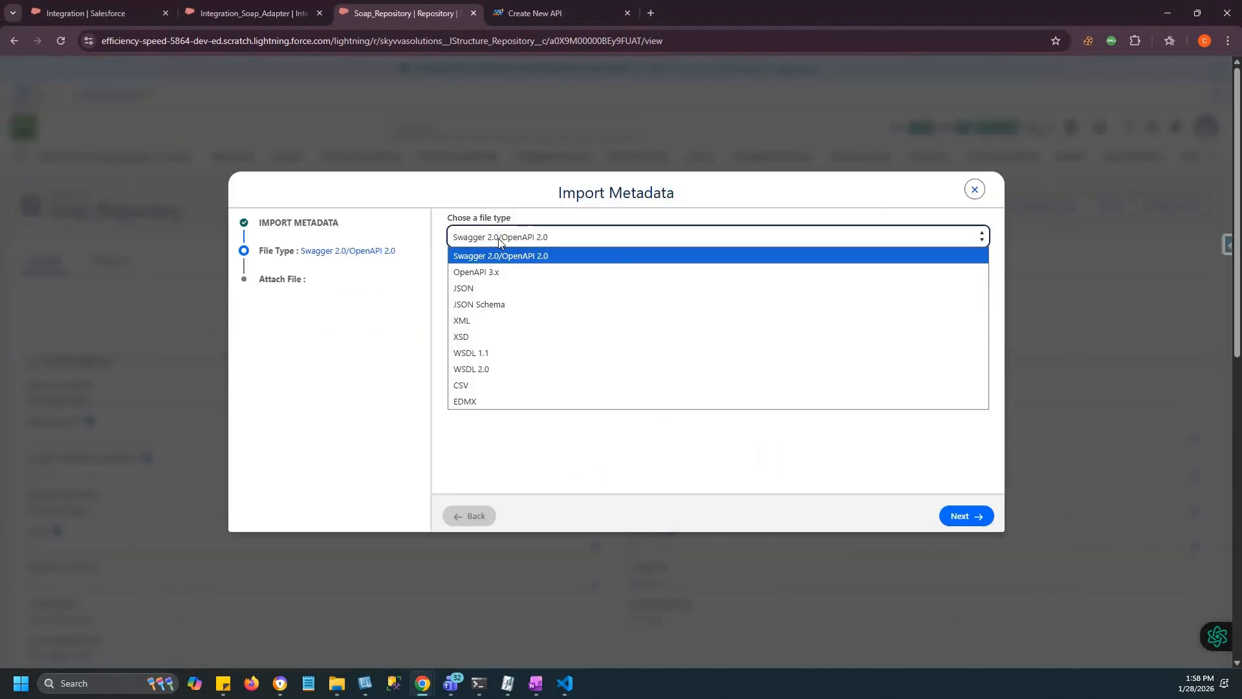
click(476, 355)
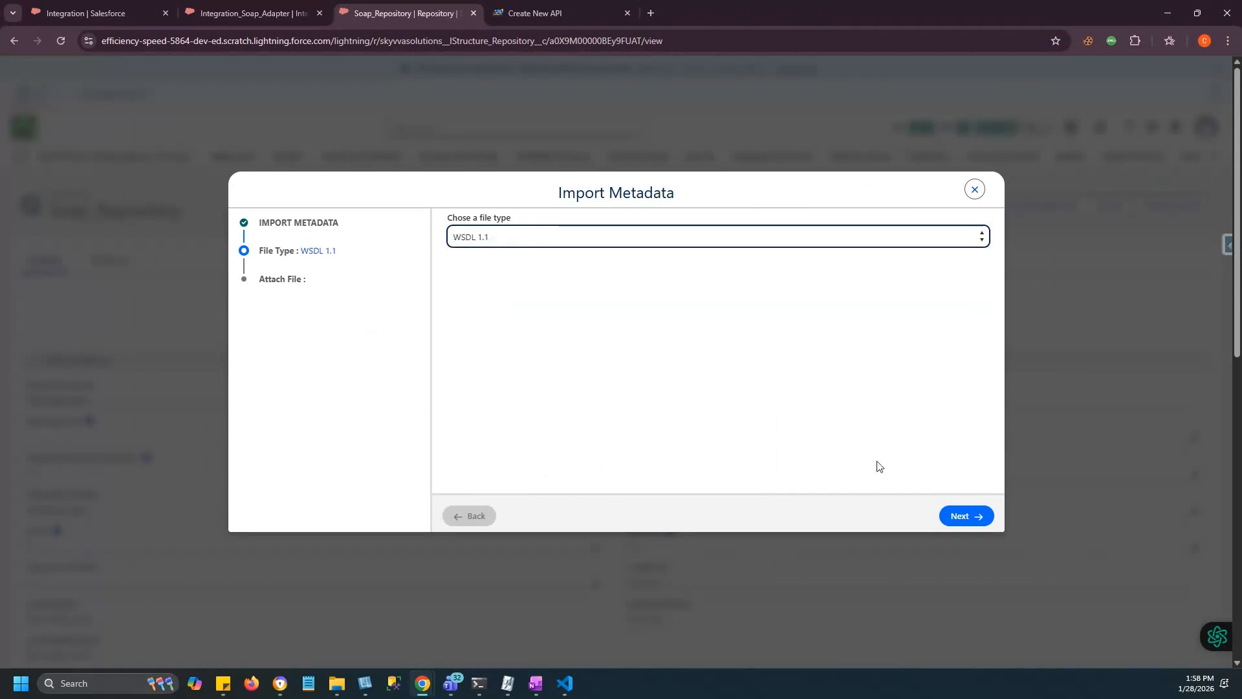
click(958, 517)
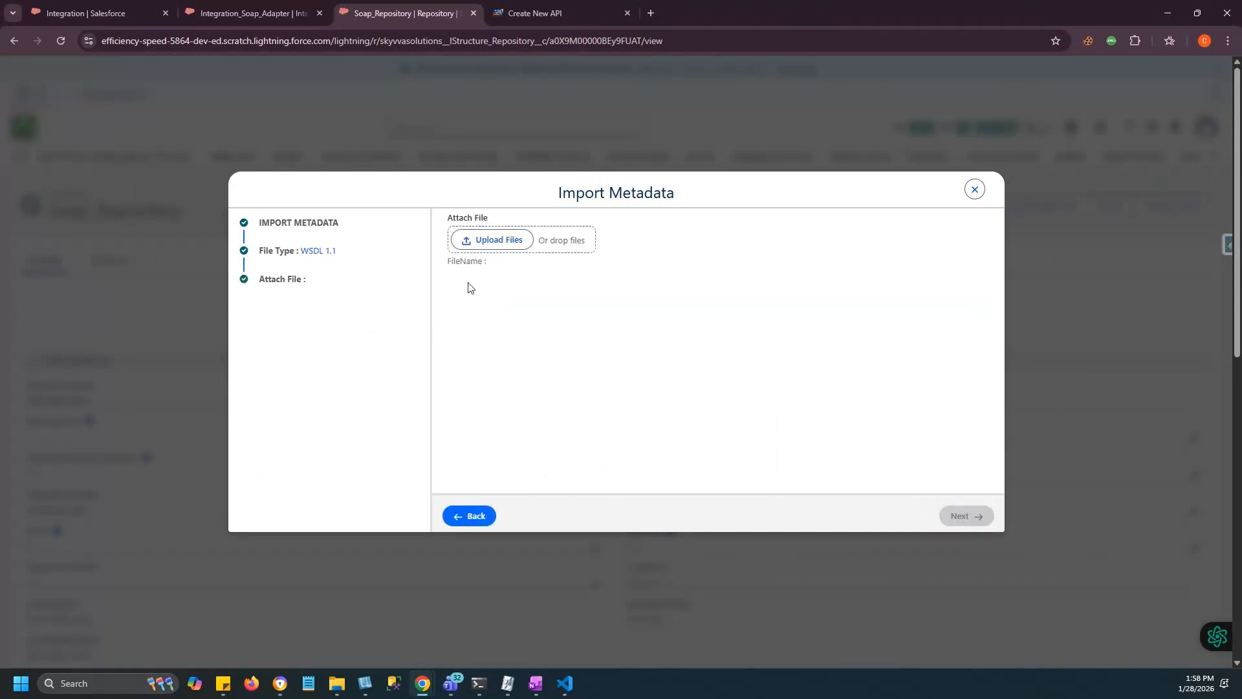
Attach SOAP_API.wsdl, select the SOAP_APIPortType-SOAP_API service and save the import.
click(488, 239)
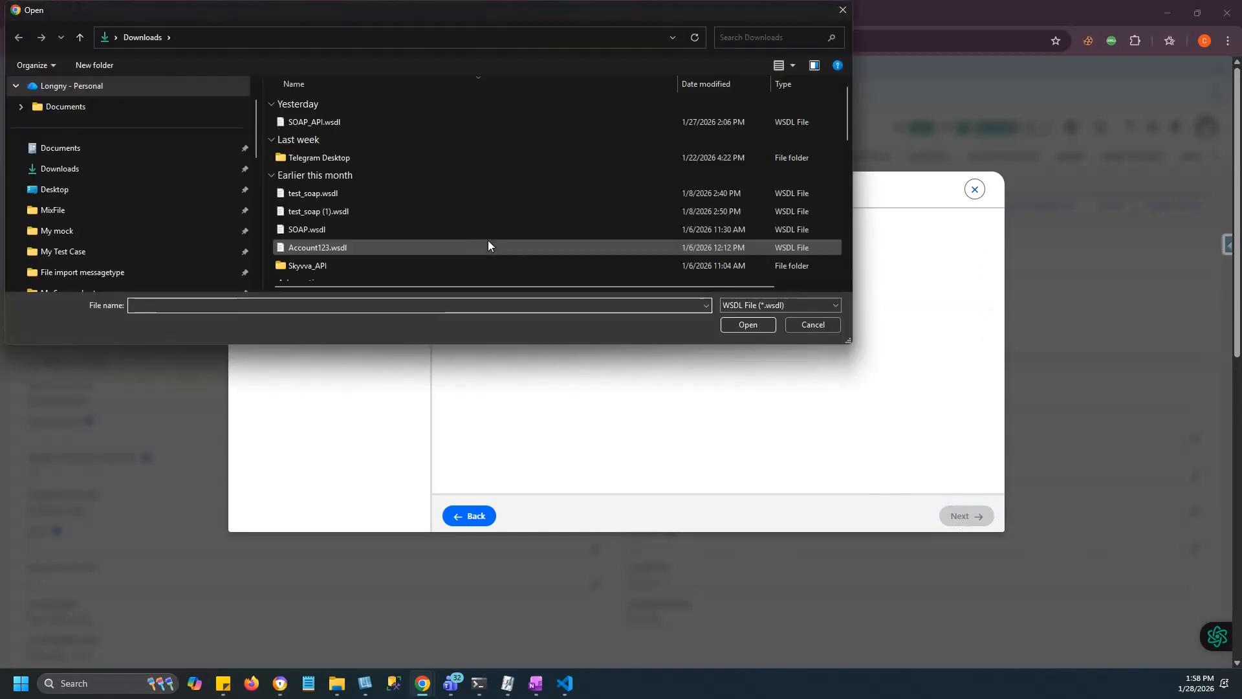
click(374, 120)
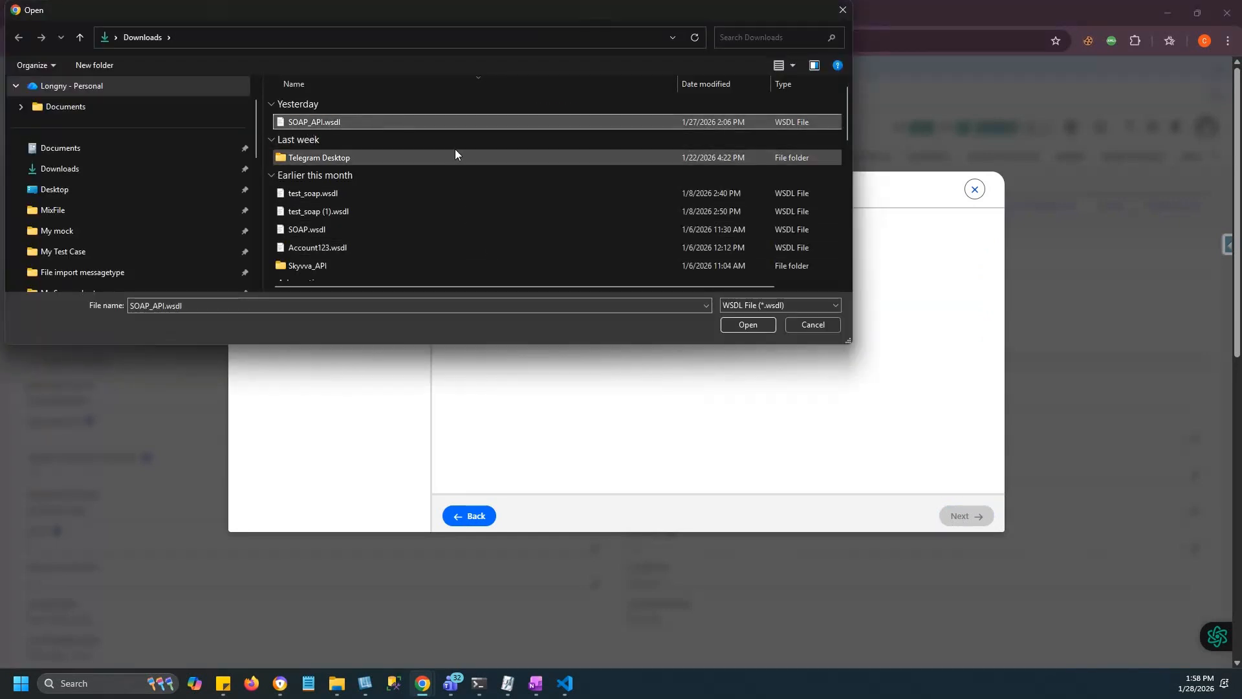
click(741, 326)
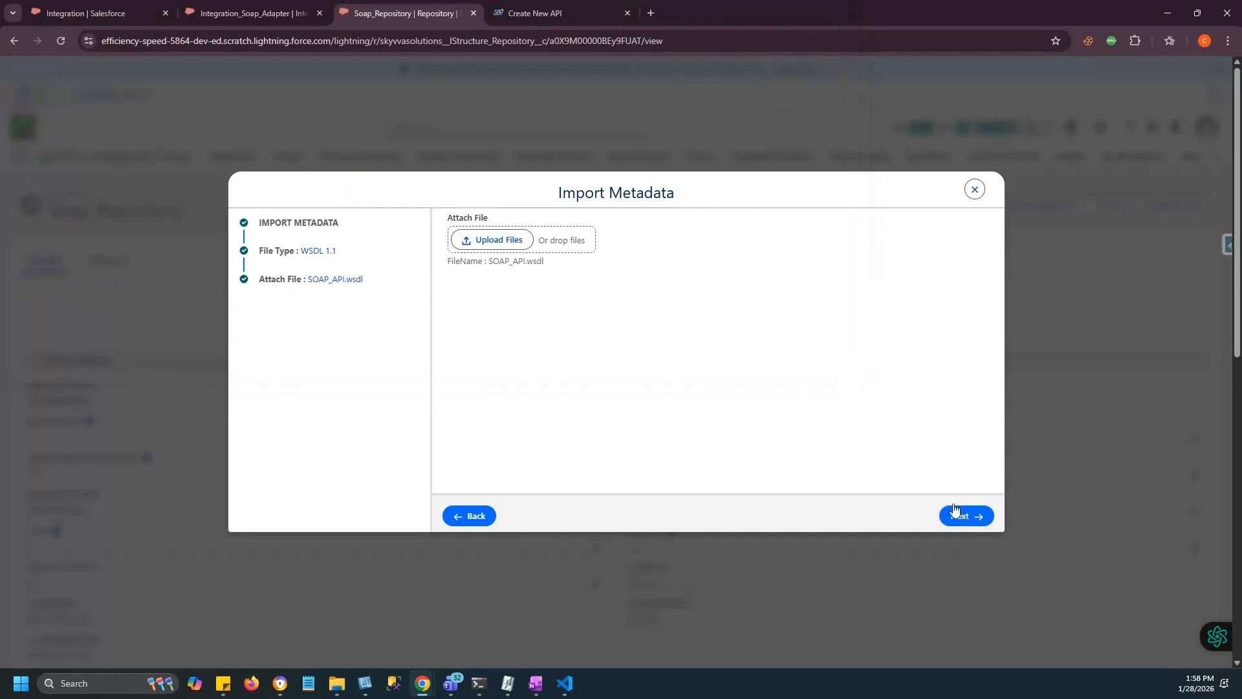
click(957, 516)
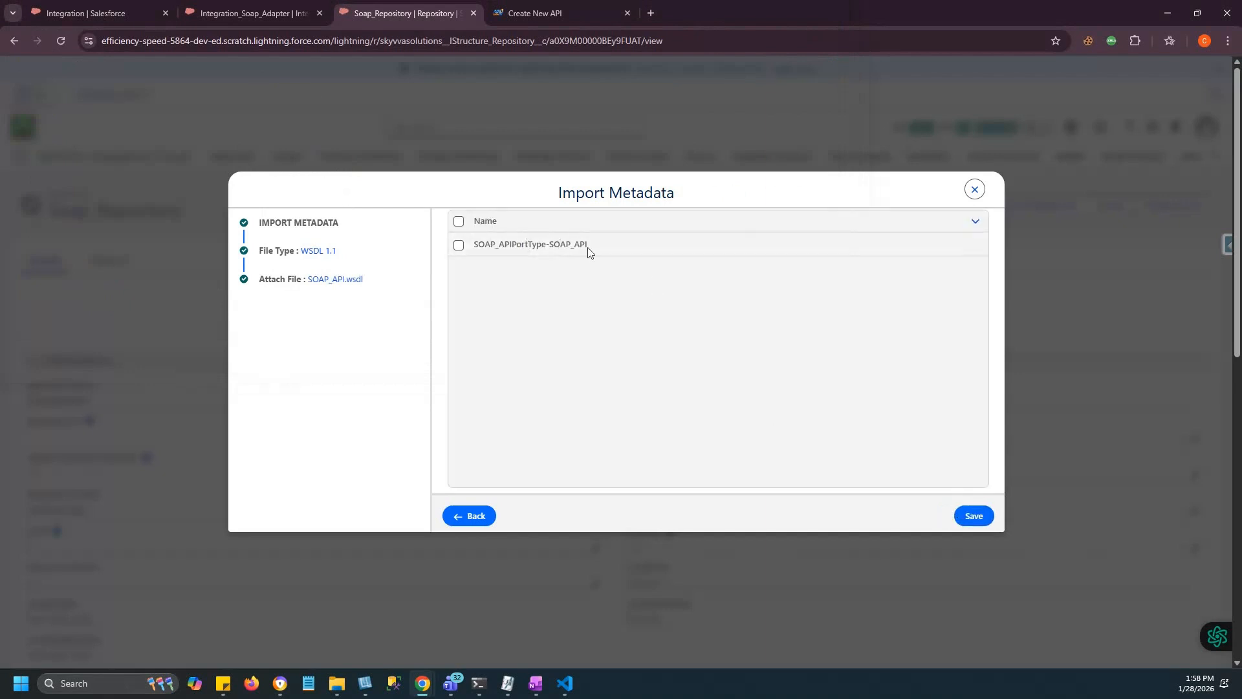
click(459, 221)
click(974, 516)
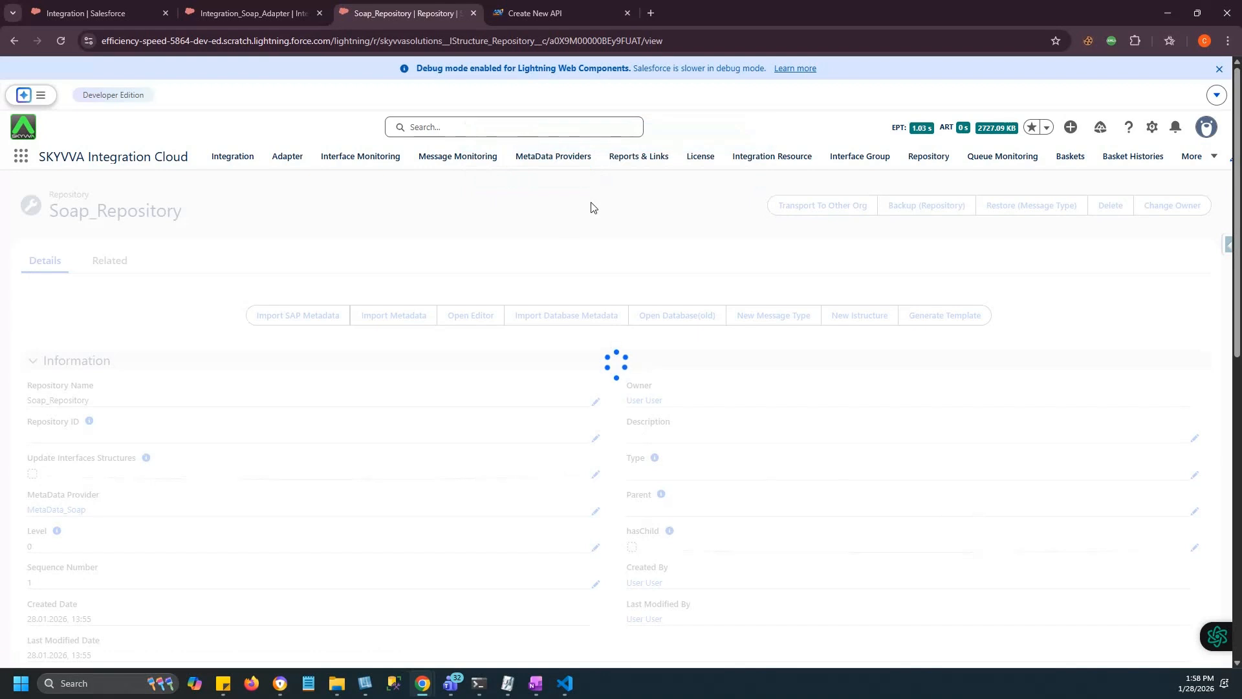
Expand SOAP_APIPortType-SOAP_API, Request, SOAP Envelope and SOAP Body to reveal AccountRequest.
scroll(421, 327, down, 5)
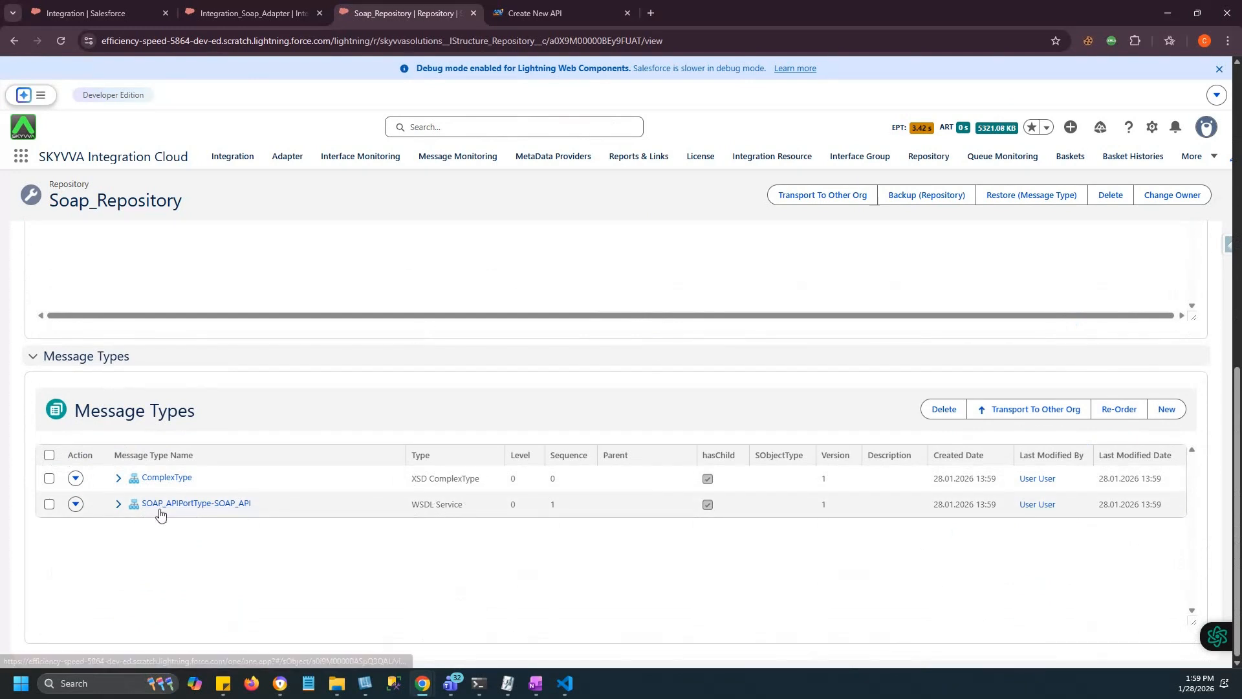
click(118, 504)
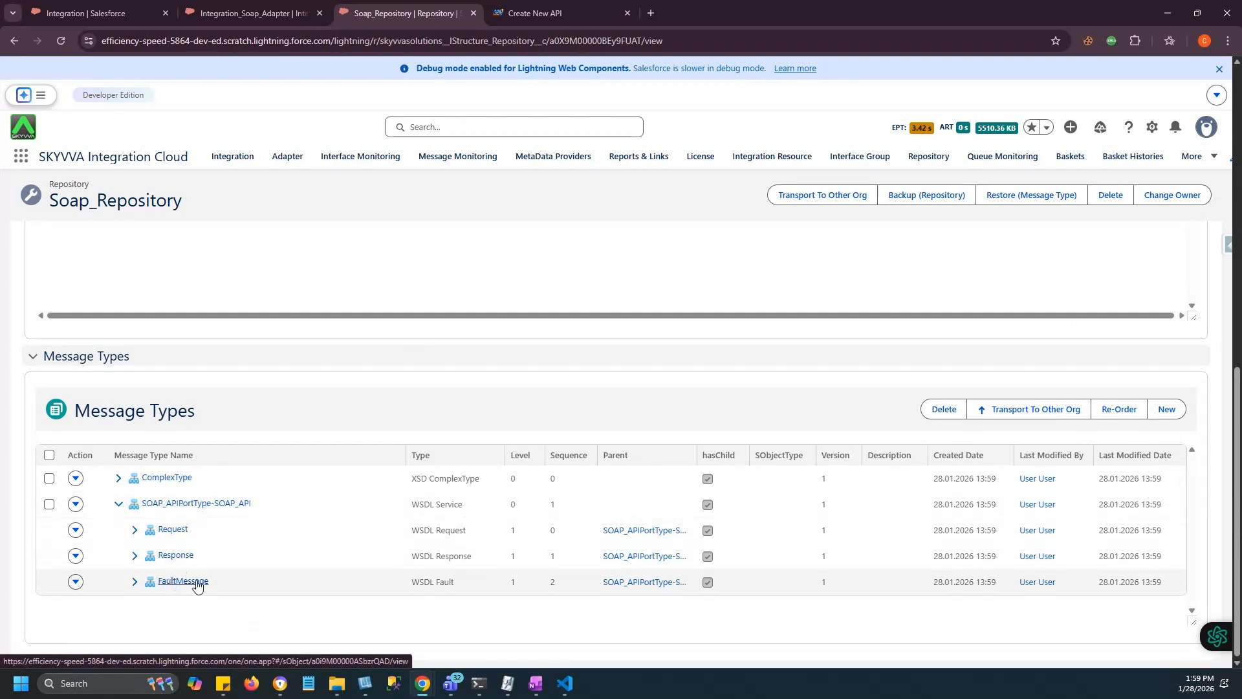
click(135, 530)
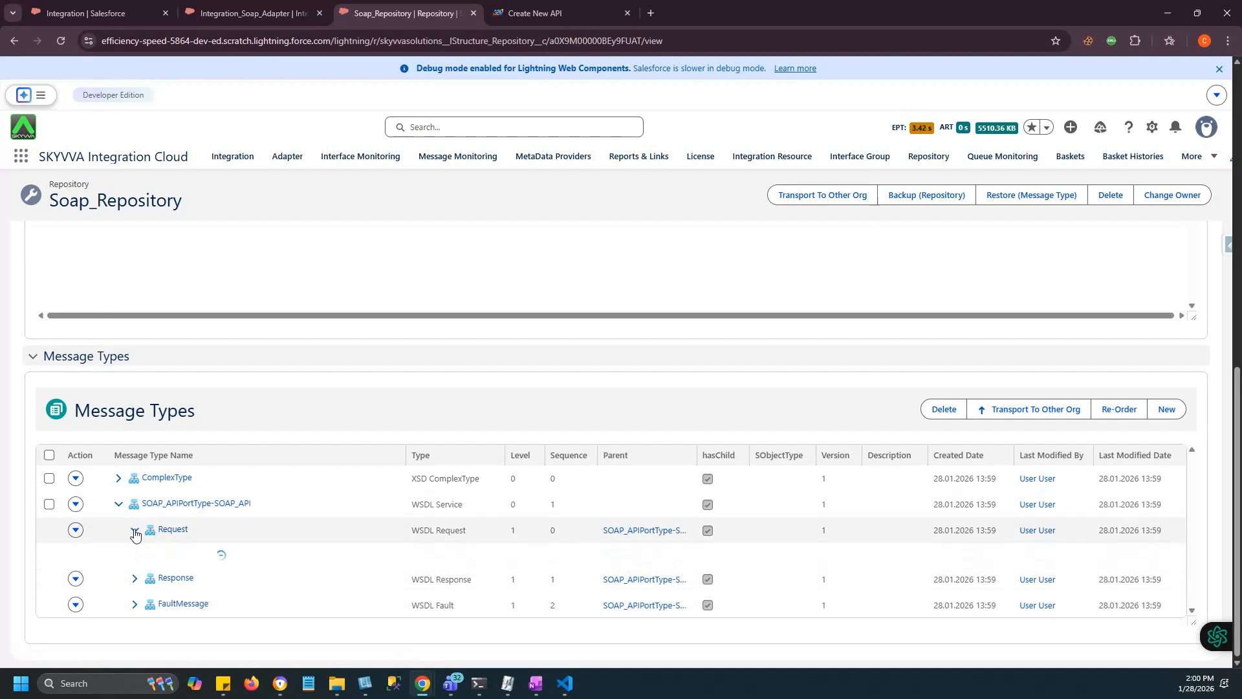
click(151, 607)
scroll(228, 574, down, 1)
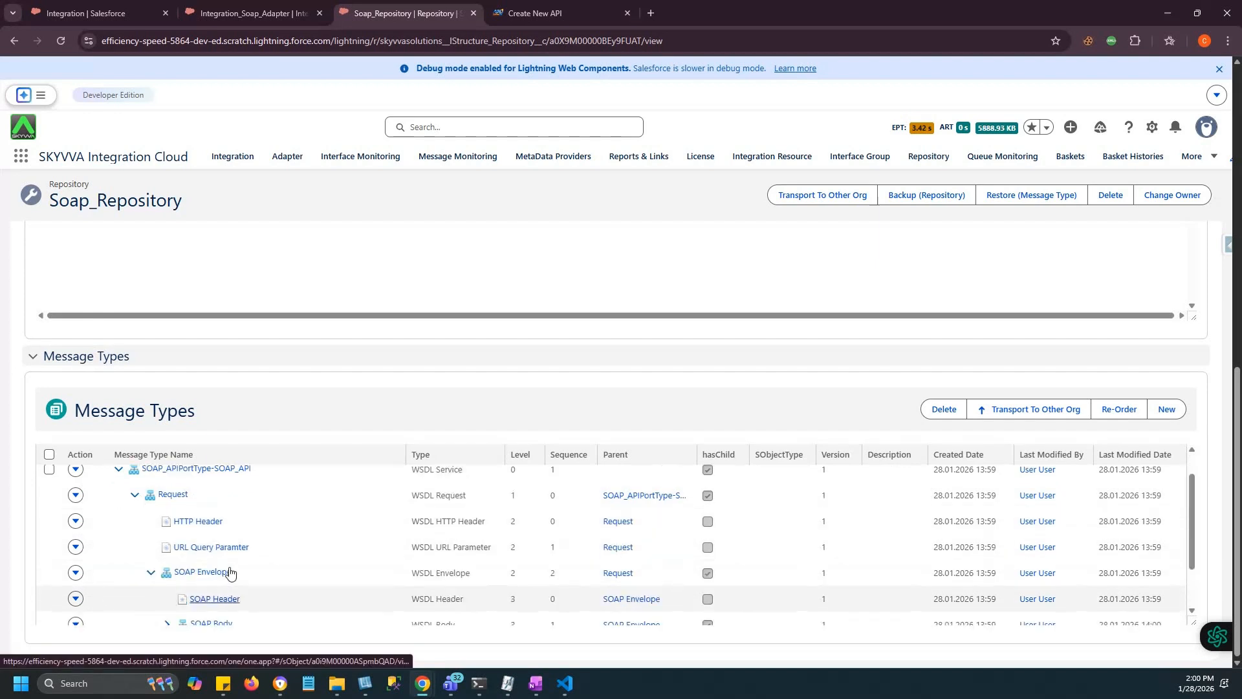
scroll(228, 575, up, 1)
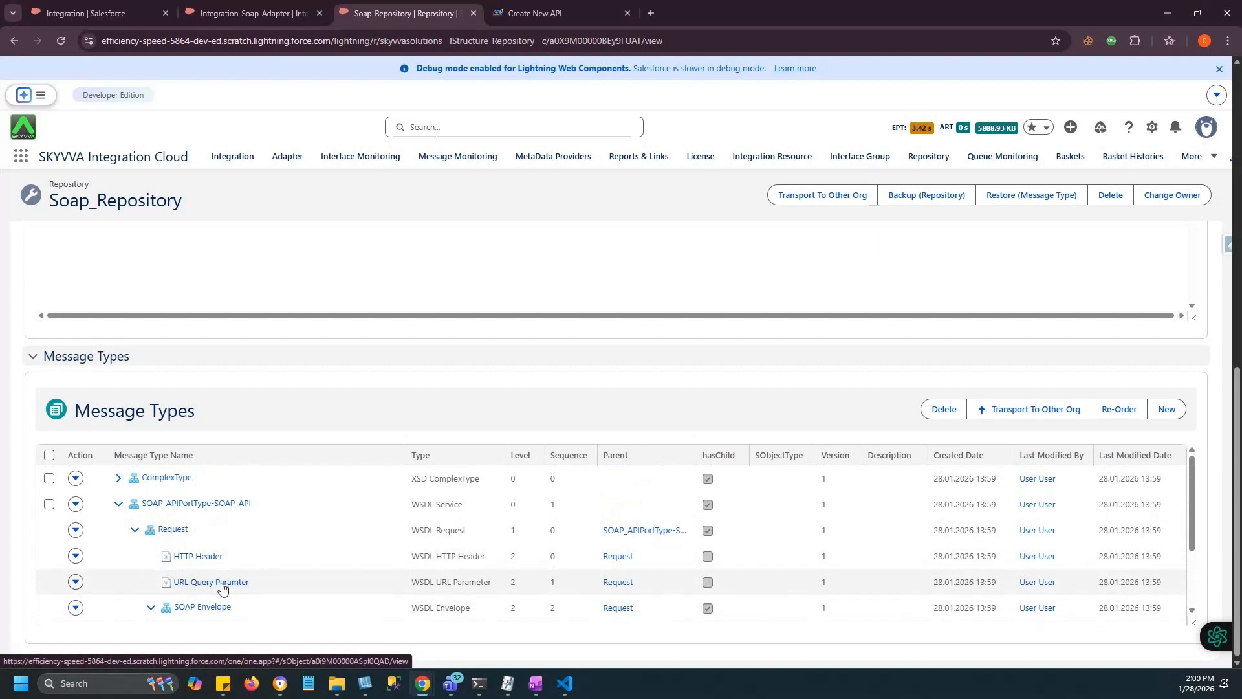
scroll(223, 586, down, 2)
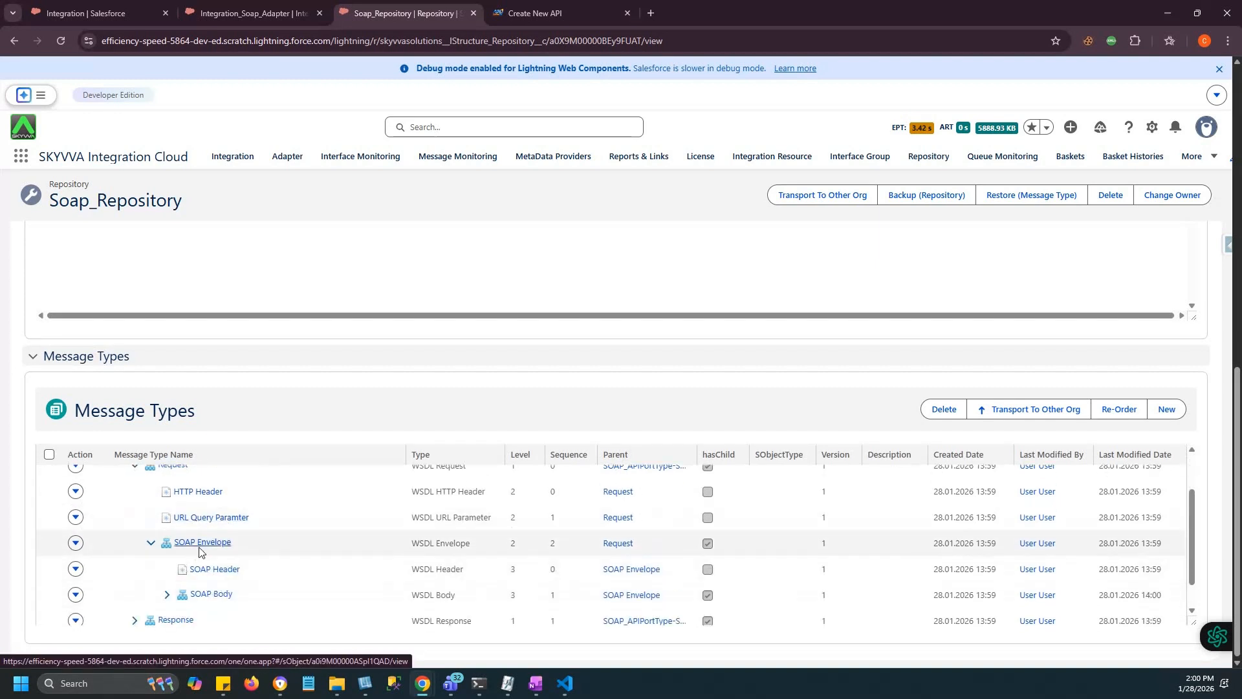
click(168, 595)
scroll(214, 607, down, 1)
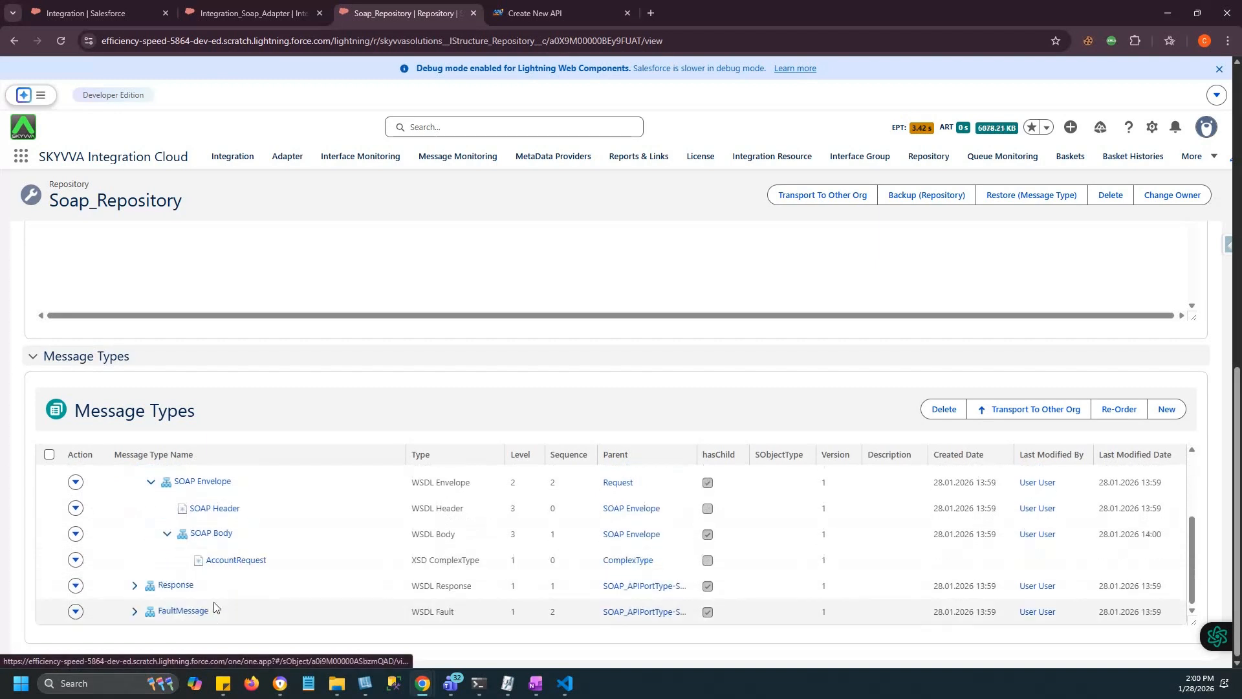
Expand the Response message type, its Envelope and Body to show AccountResponse.
click(135, 586)
scroll(172, 575, down, 1)
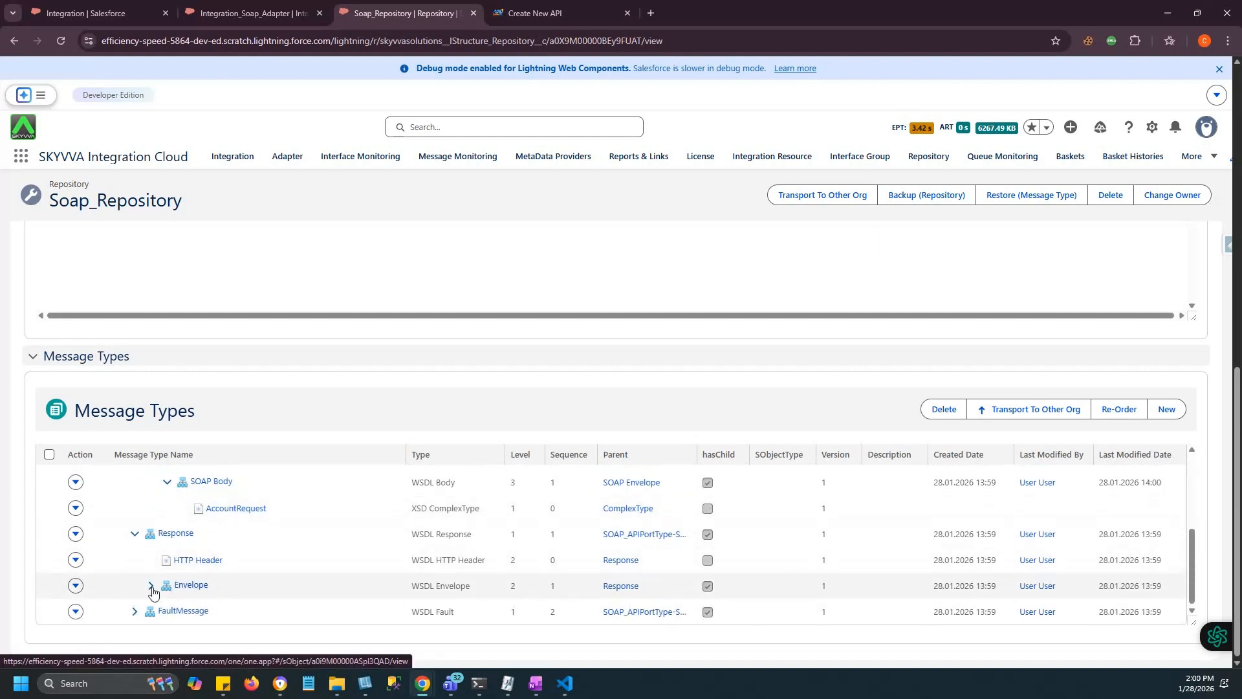
click(151, 586)
scroll(207, 573, down, 1)
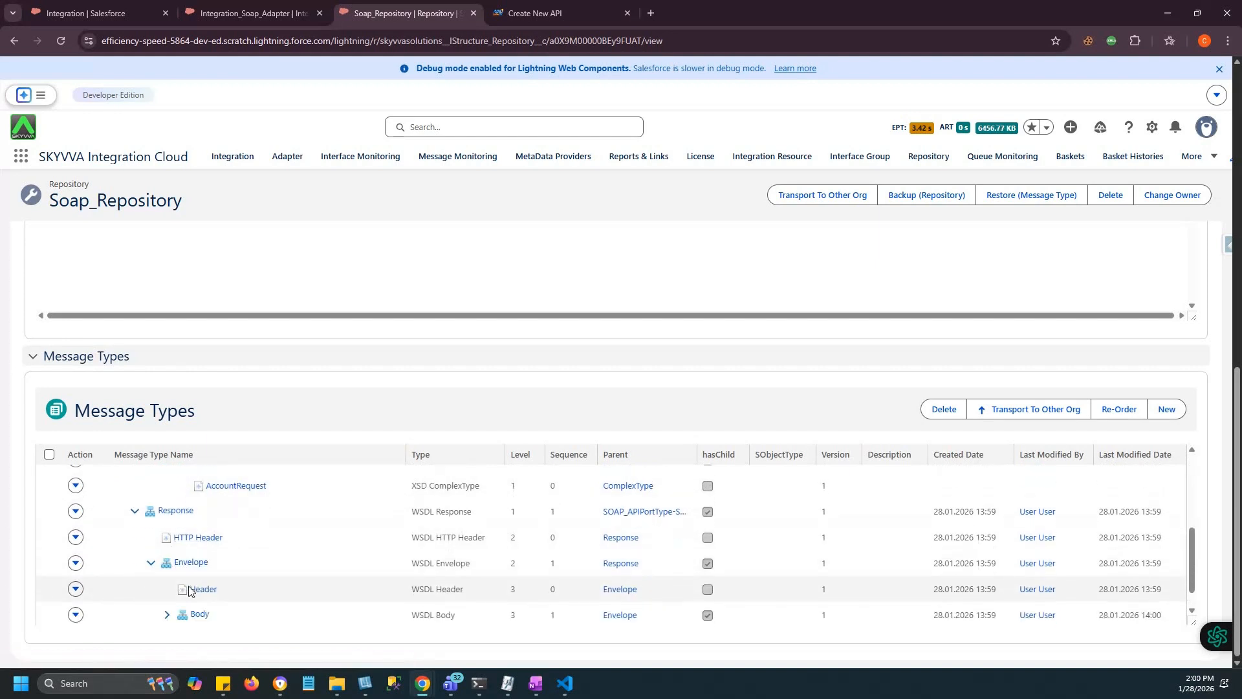
scroll(193, 589, down, 1)
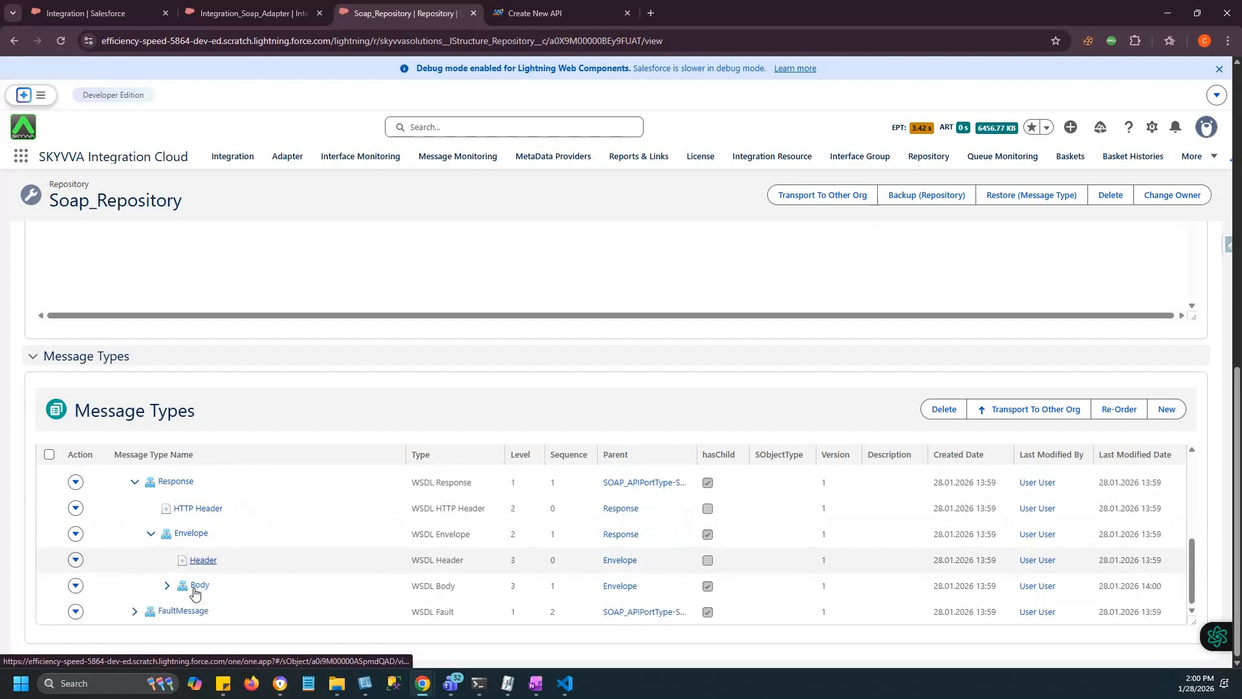
click(168, 586)
scroll(206, 588, down, 1)
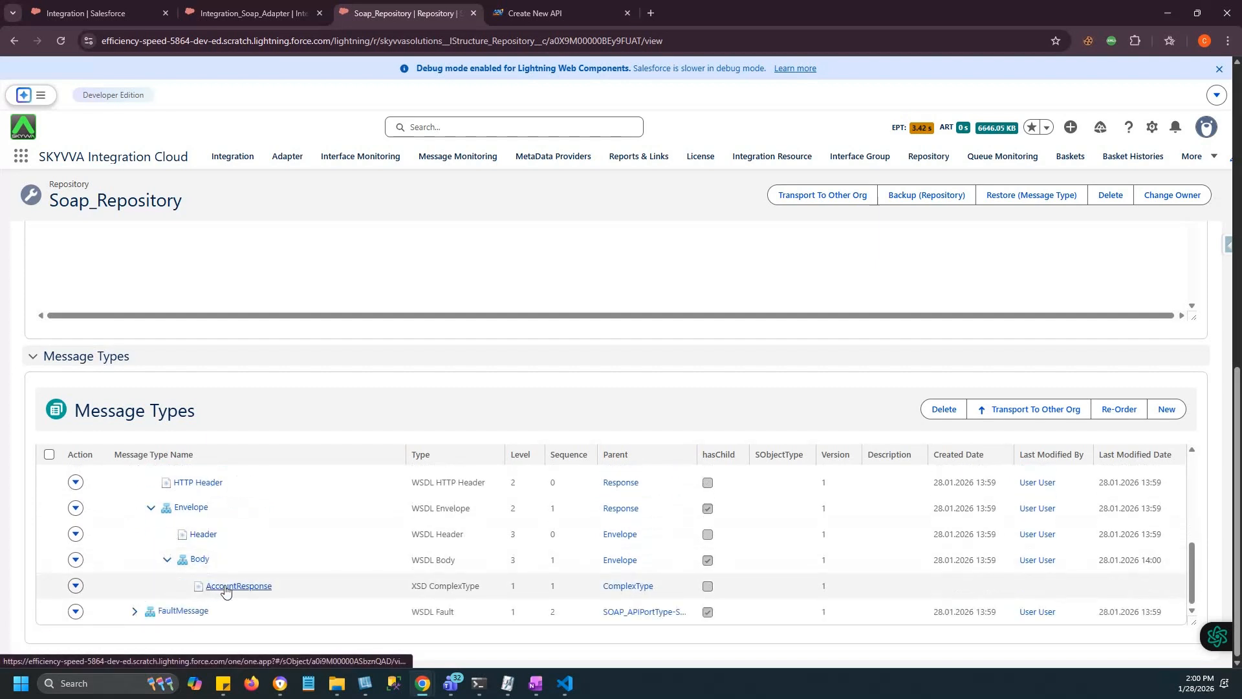
Expand FaultMessage and its Envelope, then go to the Integration_Soap_Adapter interfaces list.
click(135, 612)
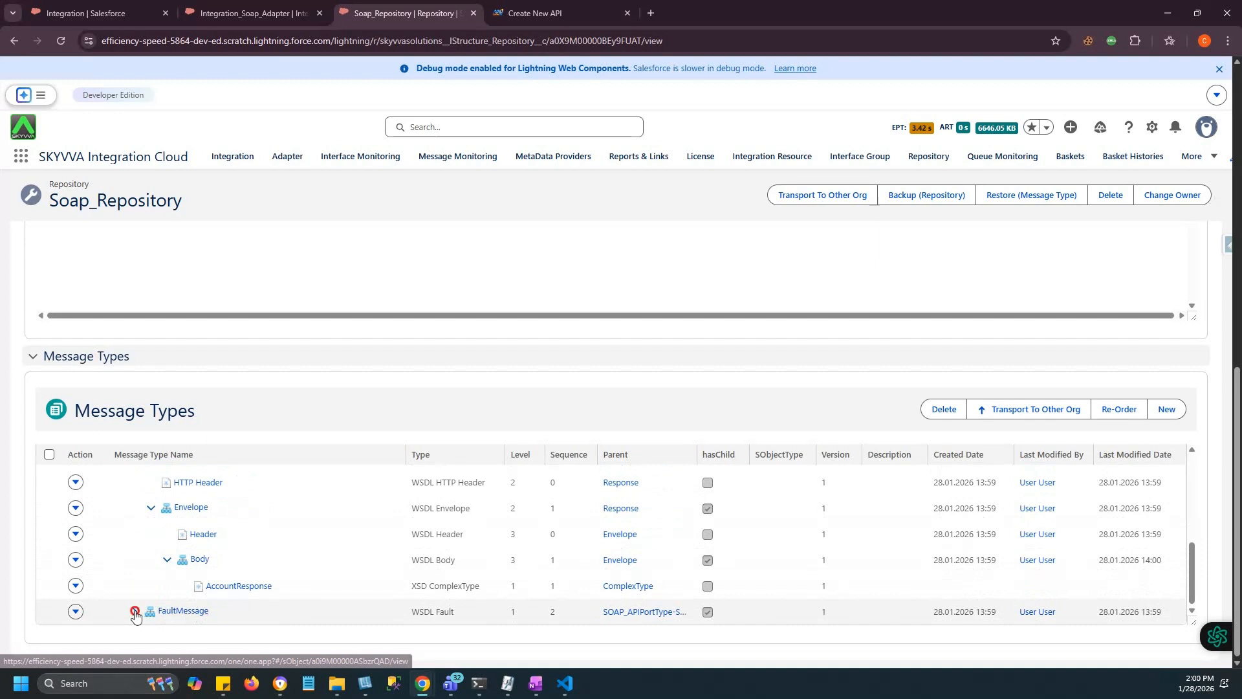
scroll(147, 611, down, 1)
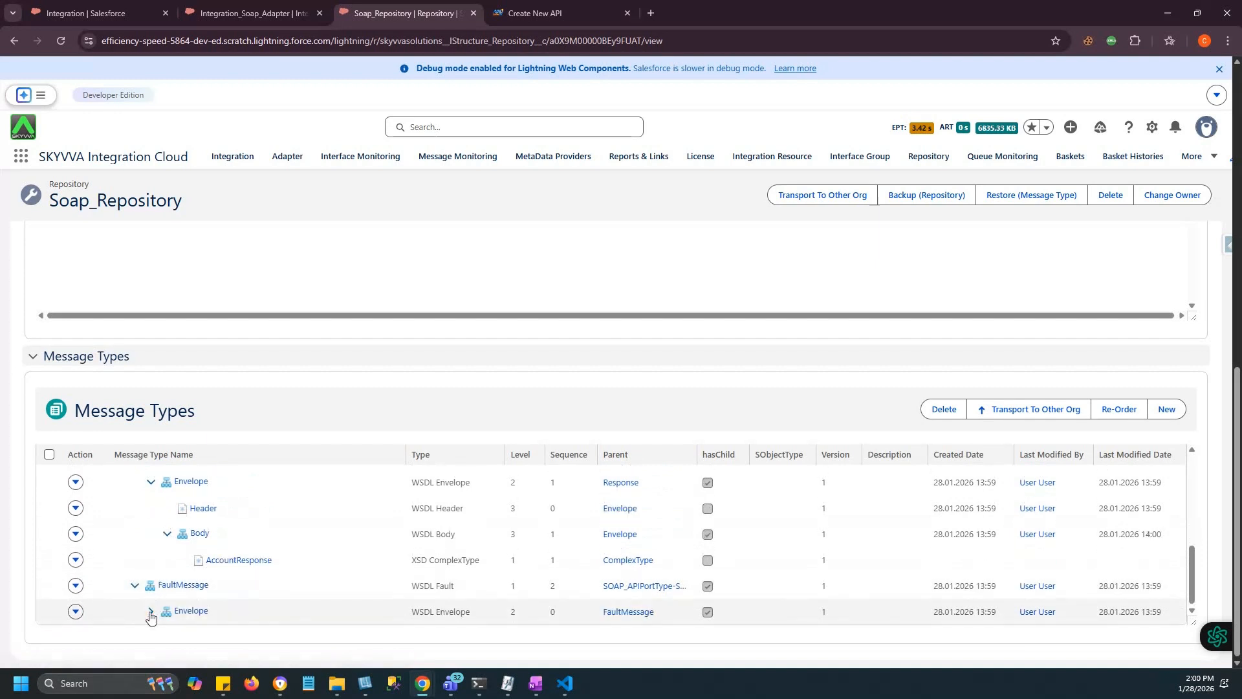
click(149, 611)
scroll(242, 615, down, 4)
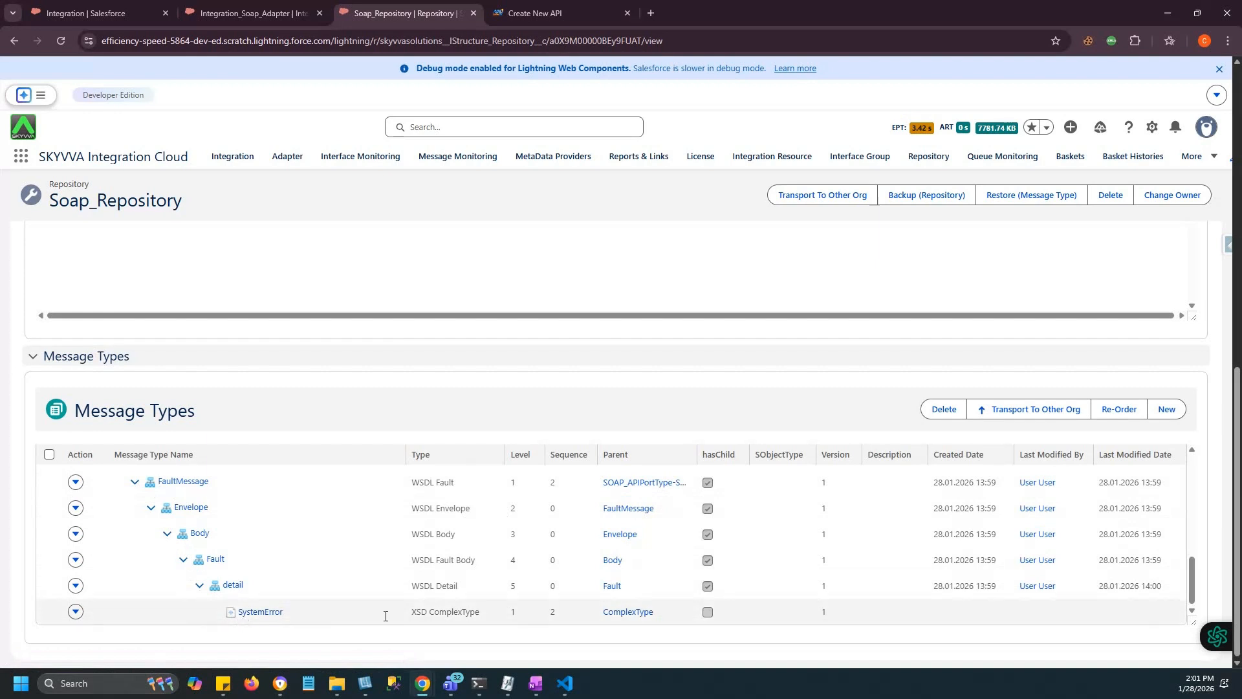
scroll(393, 590, up, 10)
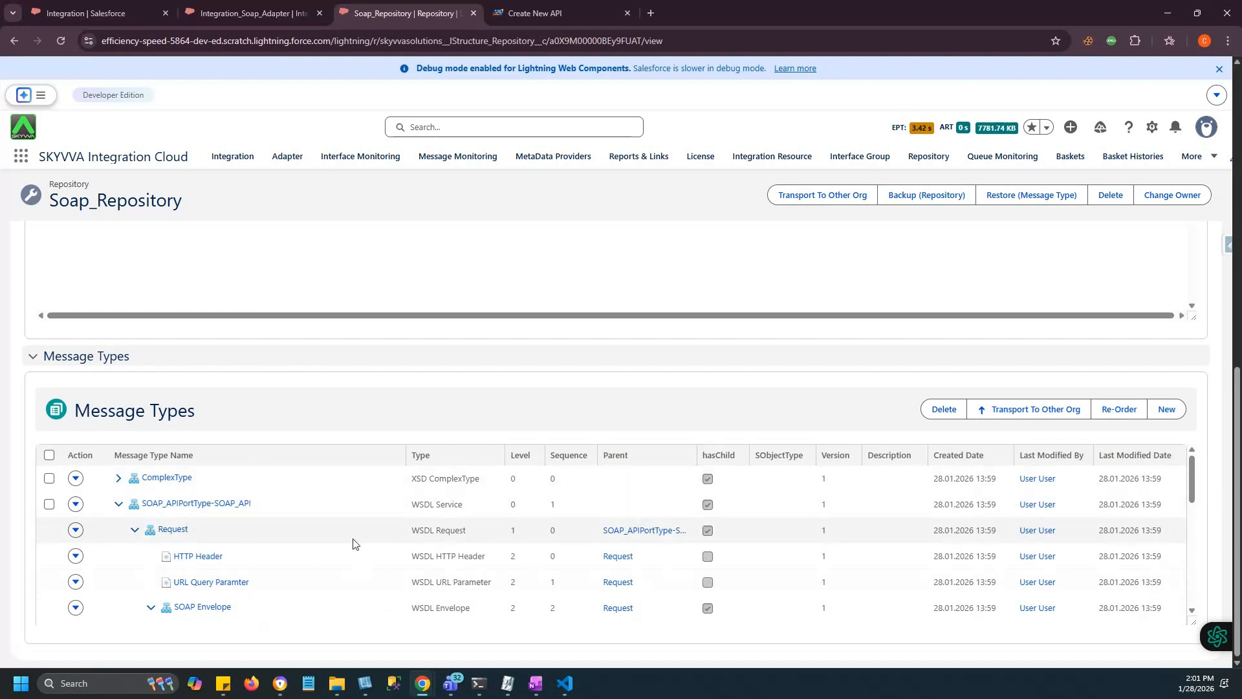
click(274, 8)
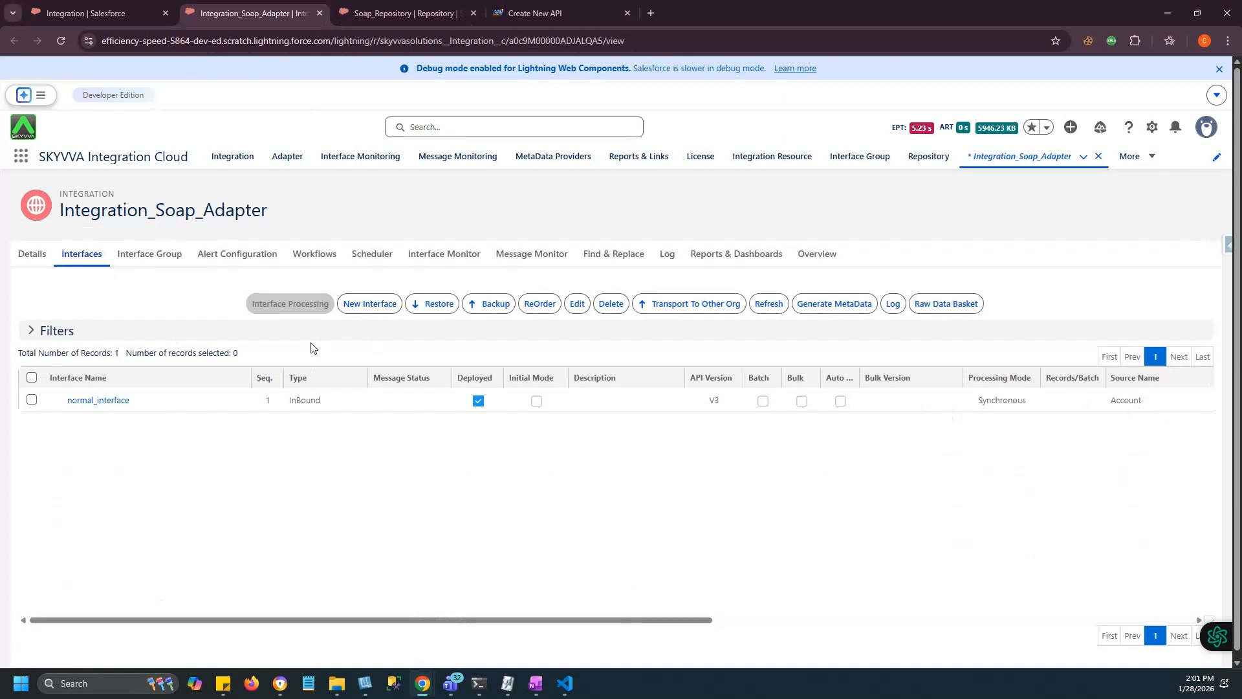
Open the New Interface form from the Integration_Soap_Adapter Interfaces tab.
click(370, 303)
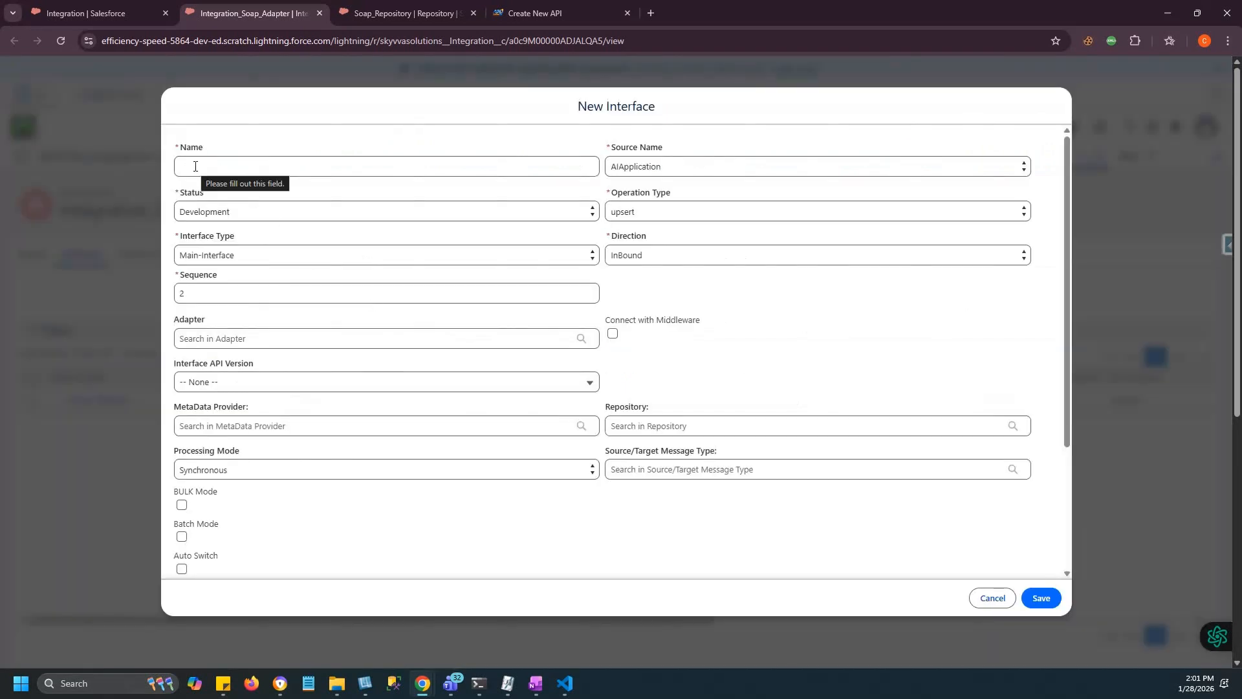
Name the interface Interface_Request with source Account, status Deployed, direction OutBound, API version V3.
click(195, 167)
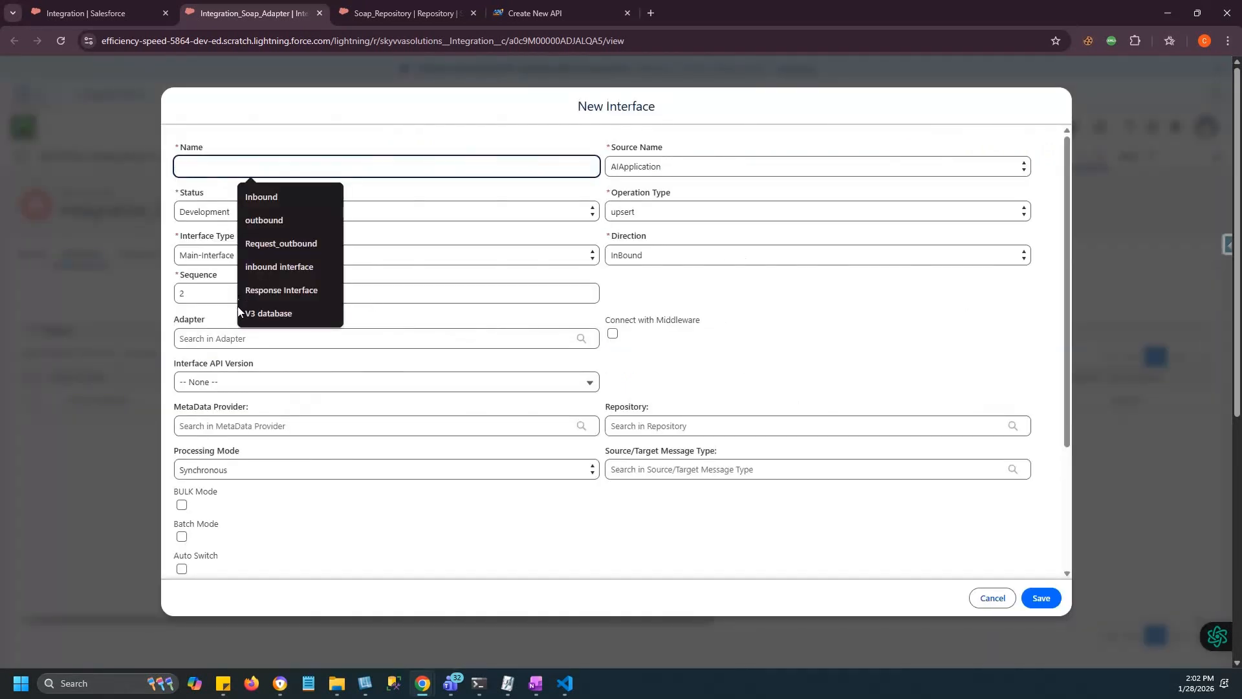
text(Interface_Request)
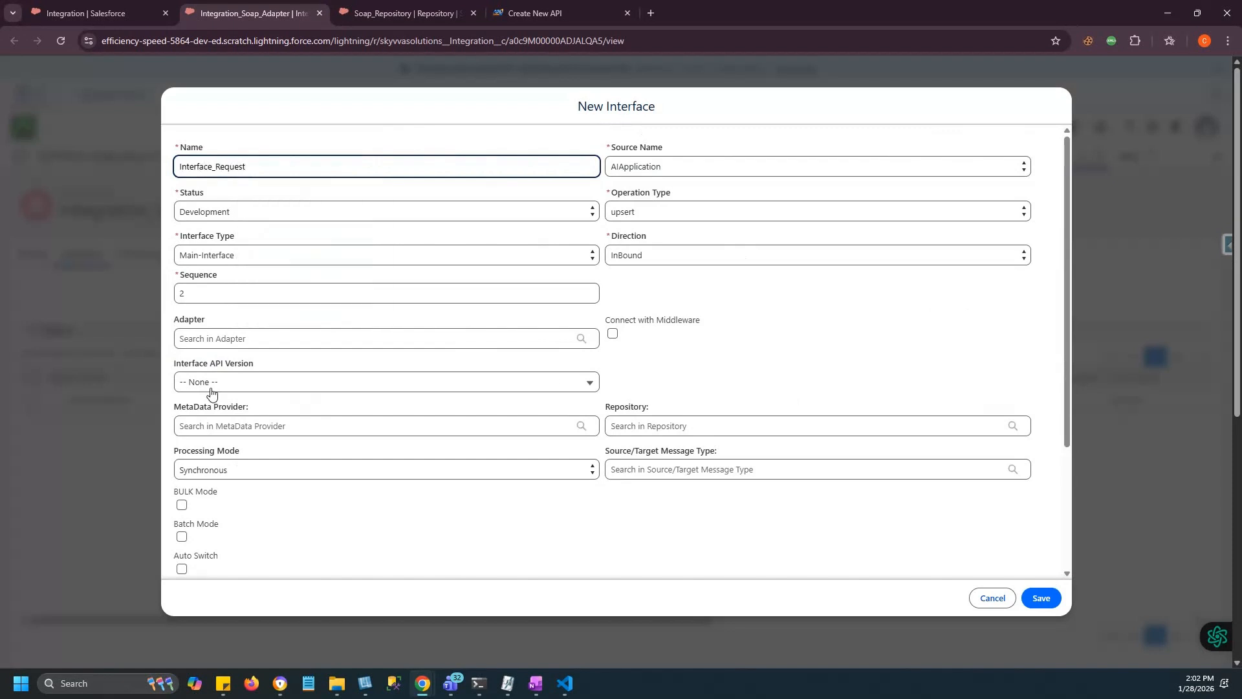
click(715, 167)
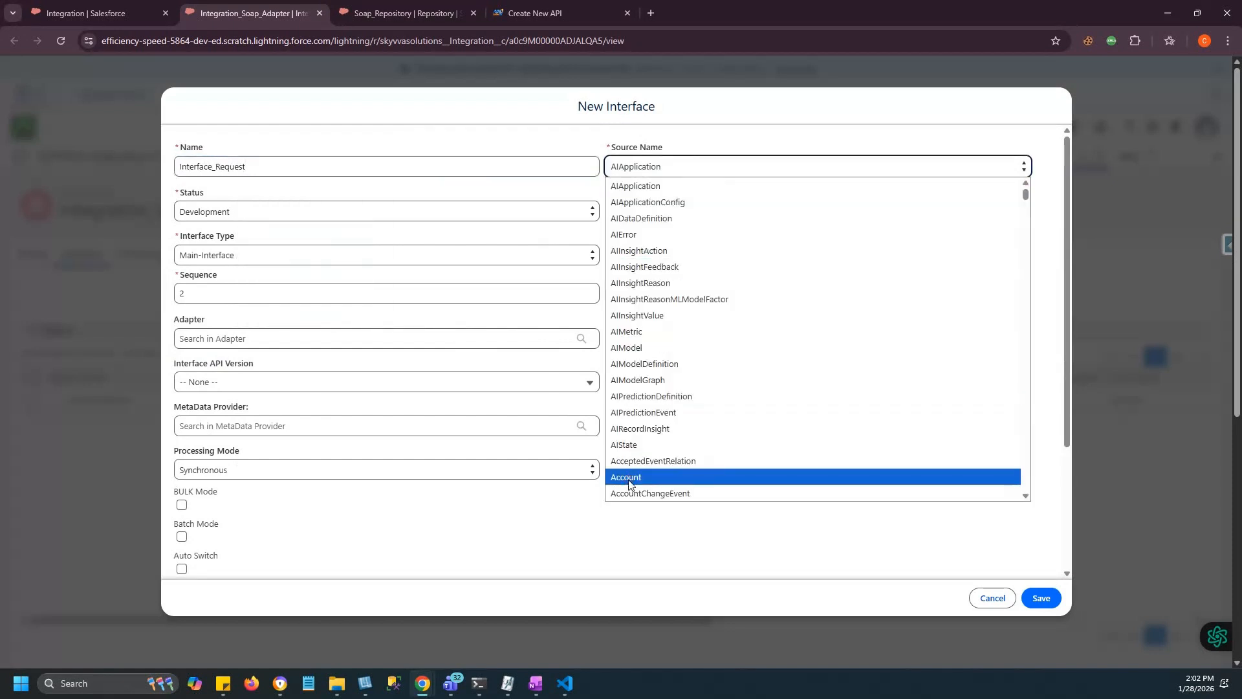
click(631, 477)
click(262, 210)
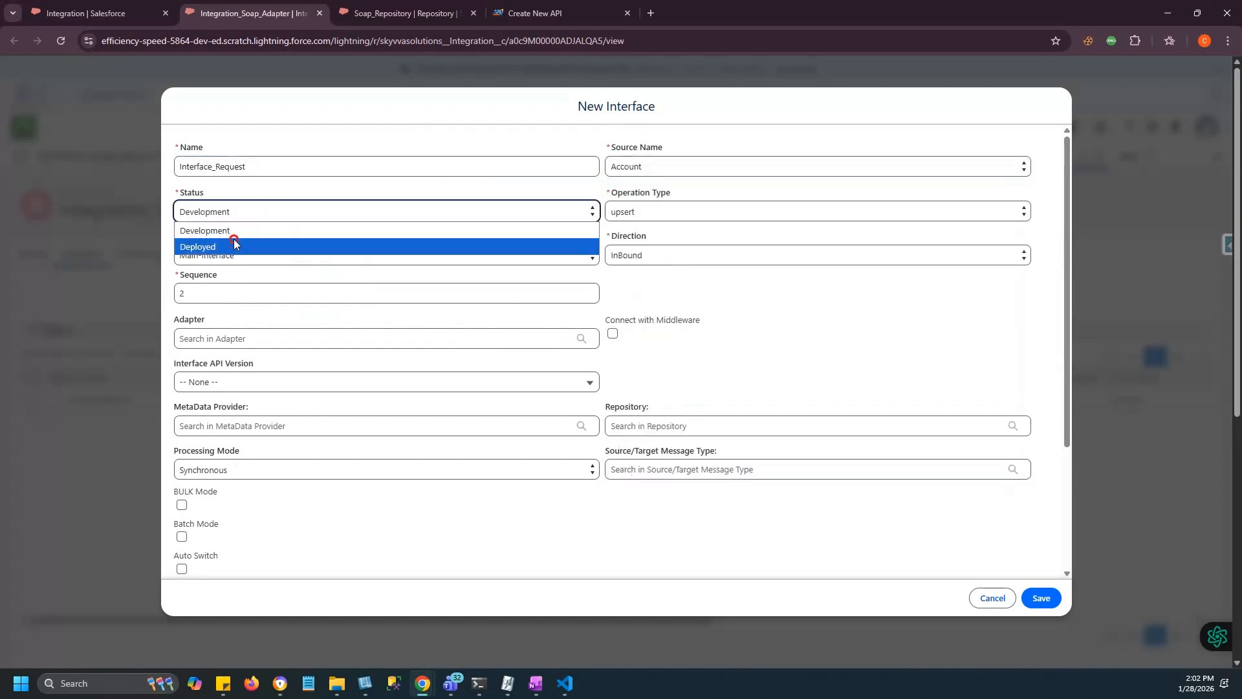
click(237, 243)
click(637, 255)
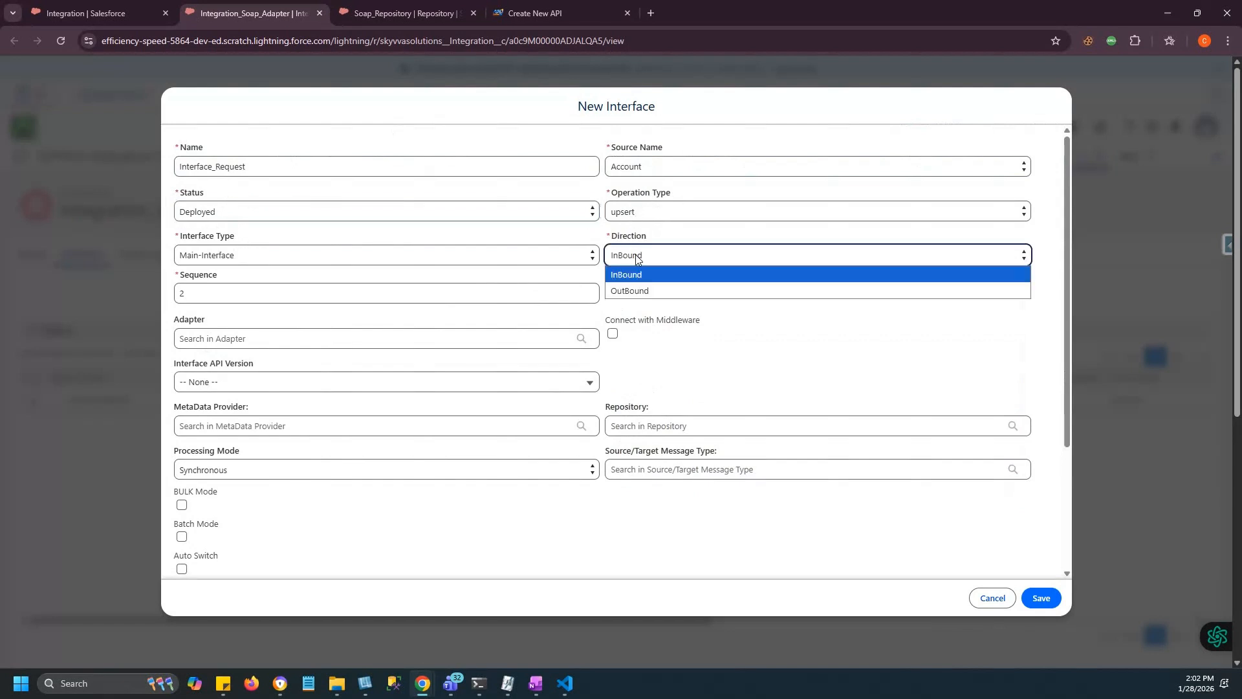
click(634, 286)
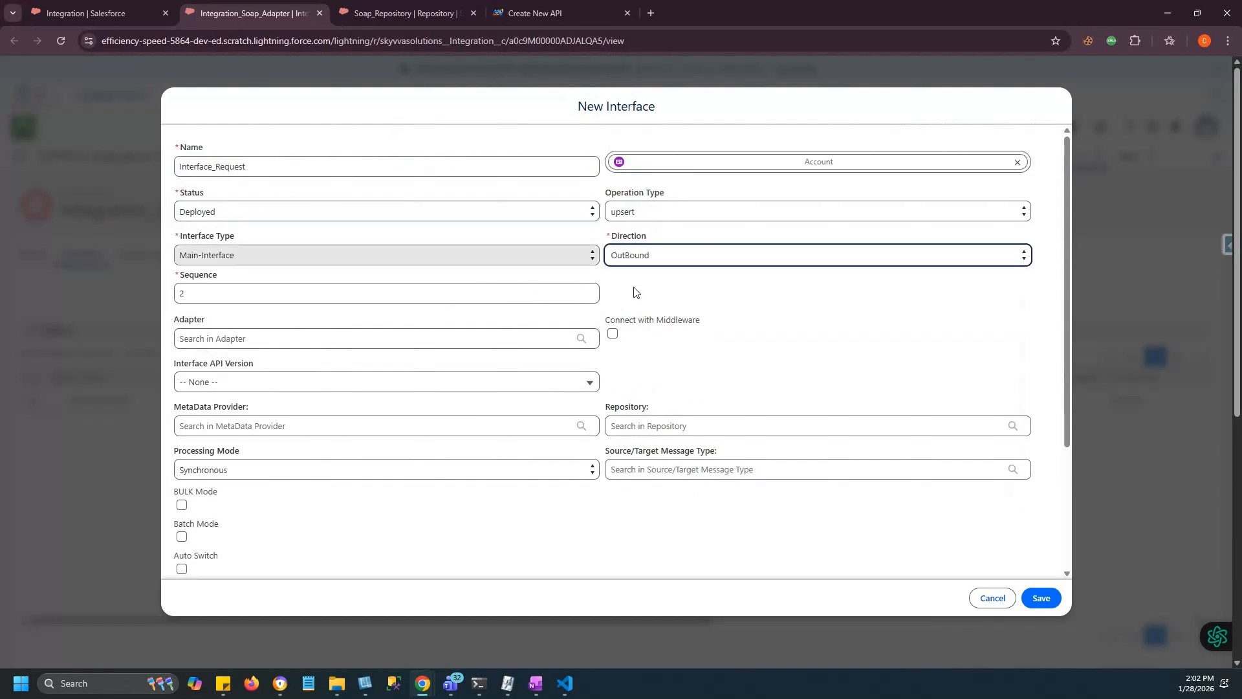
click(191, 383)
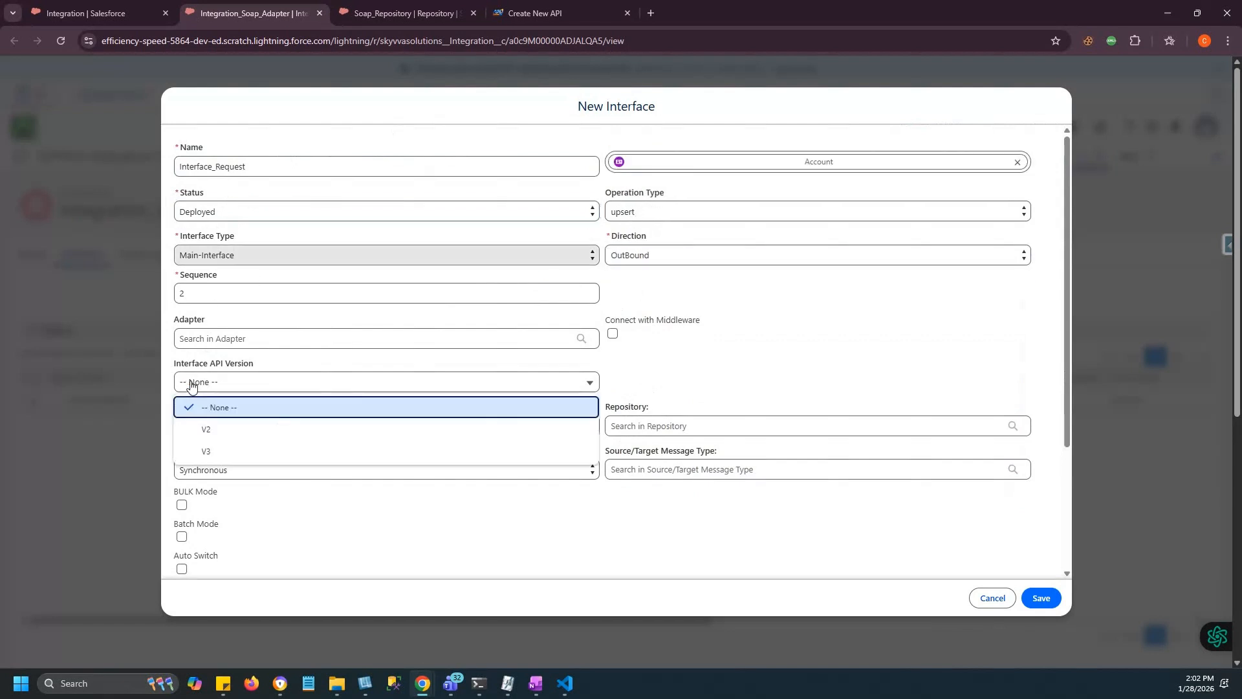
click(220, 457)
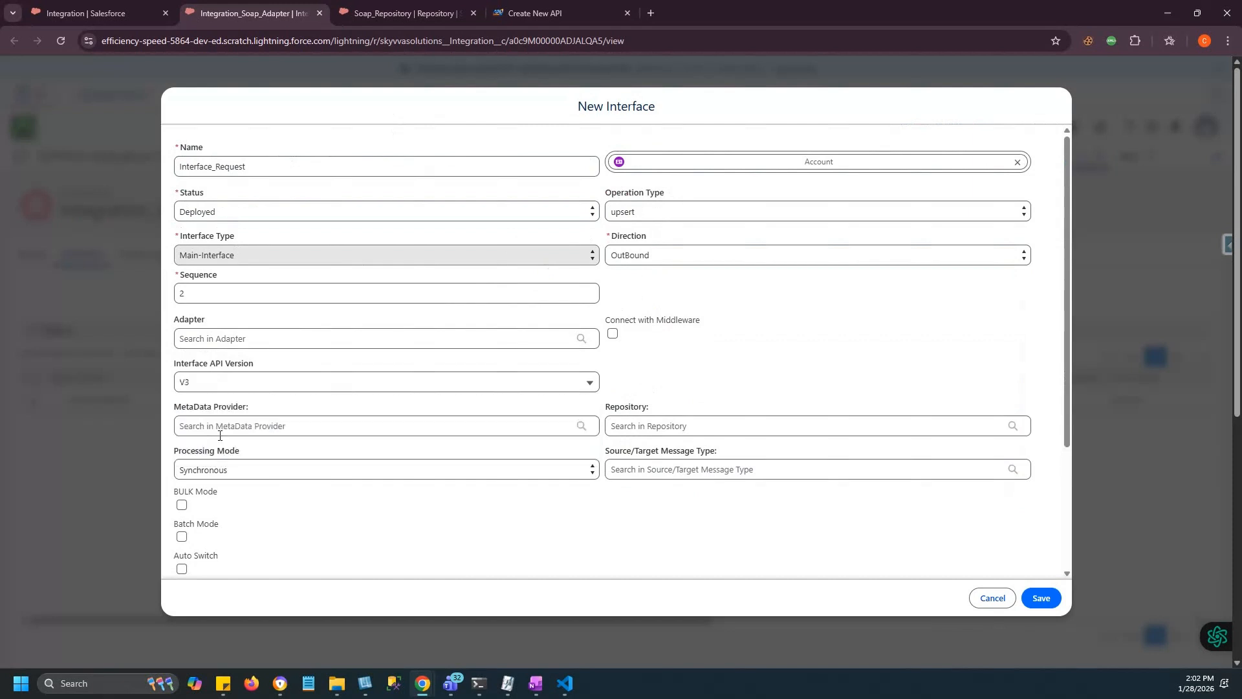
Link it to MetaData_Soap, Soap_Repository and the SOAP_APIPortType-SOAP_API message type, then save.
click(215, 425)
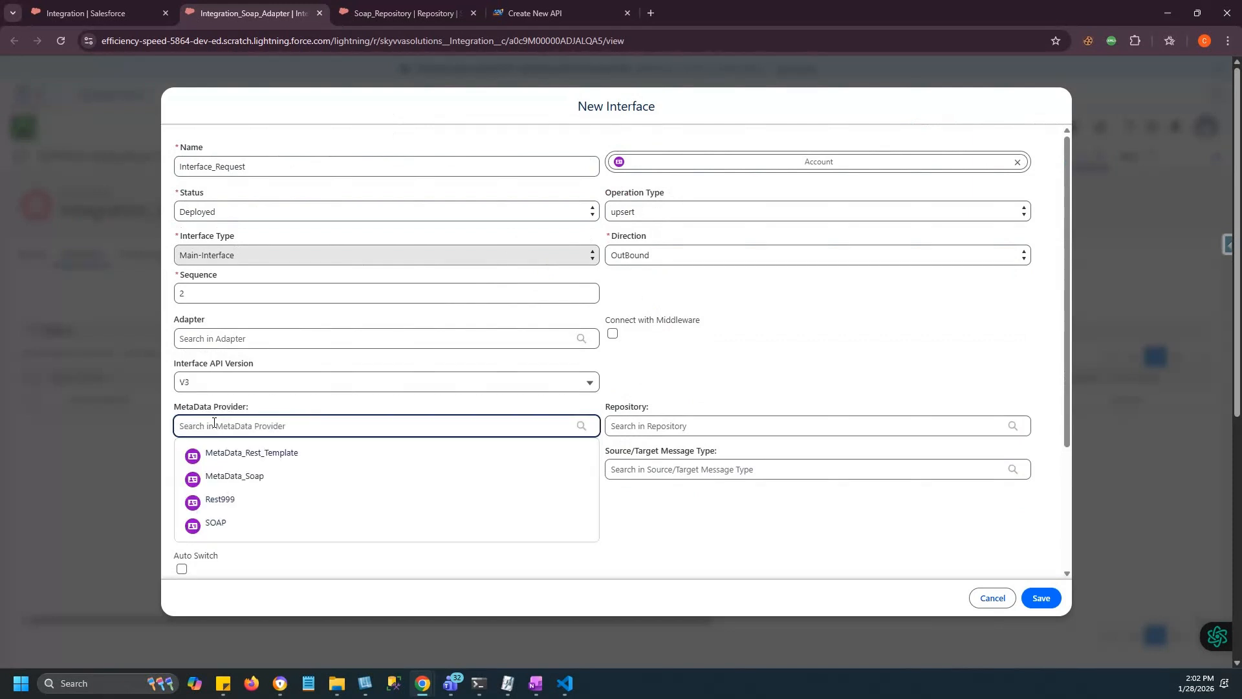
click(236, 478)
click(650, 423)
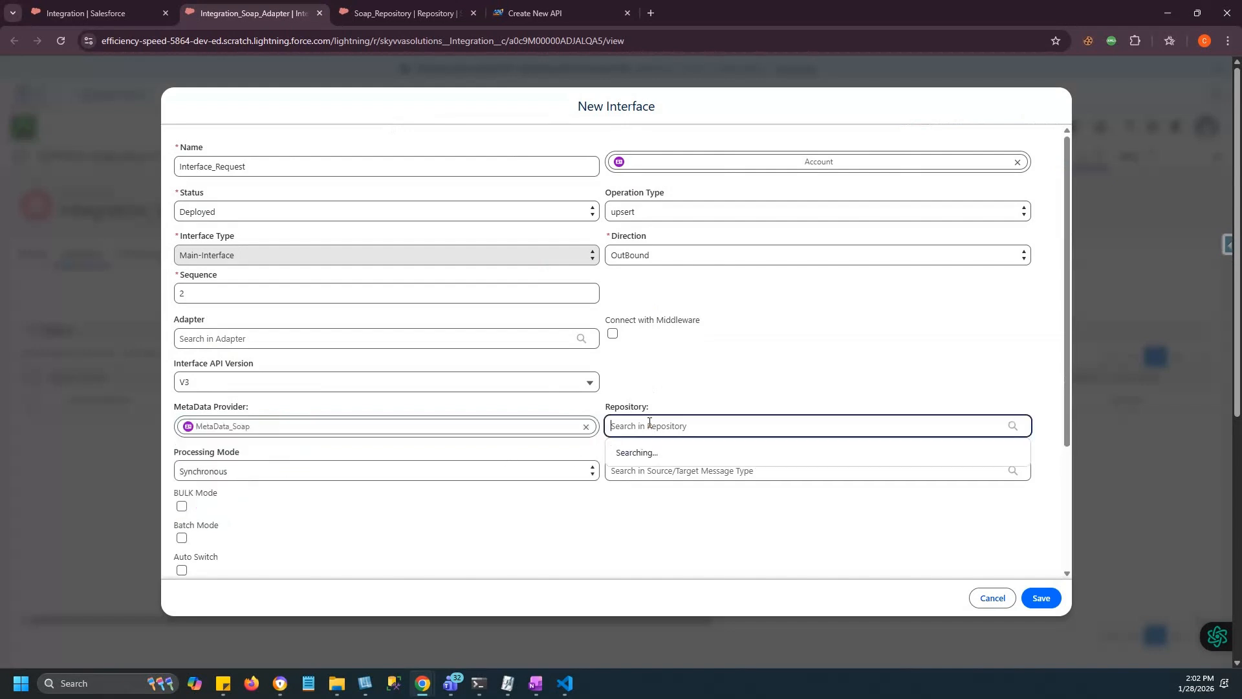
click(667, 457)
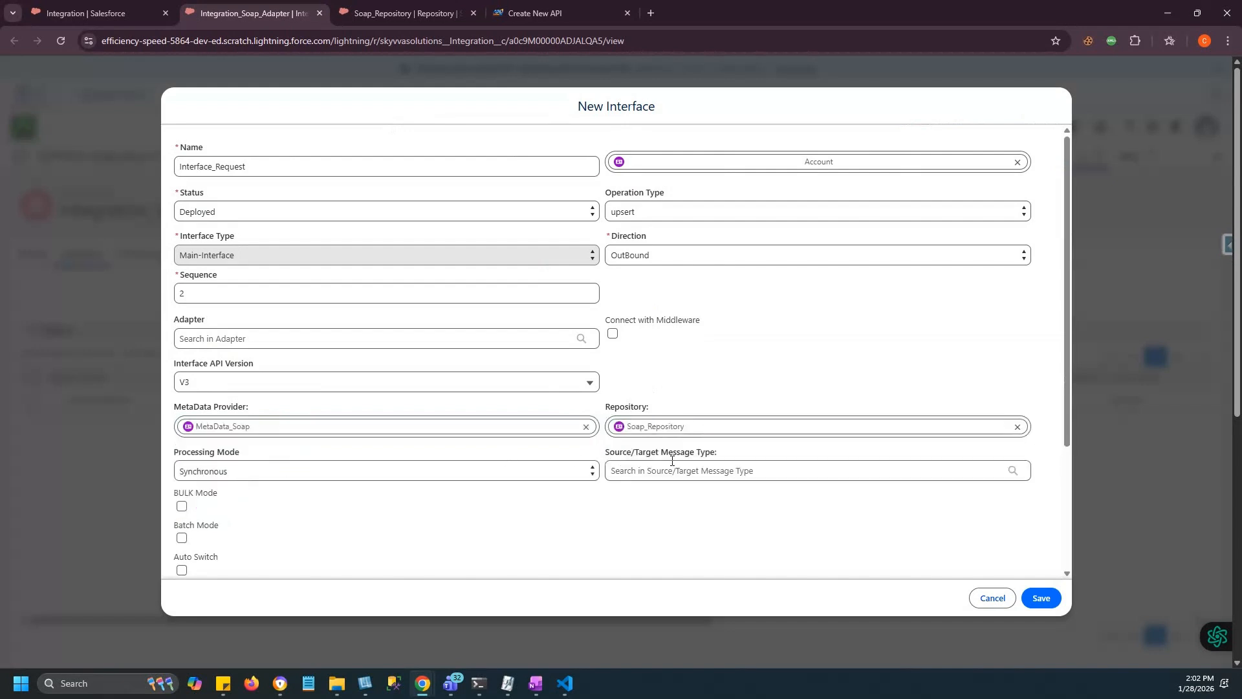
click(627, 474)
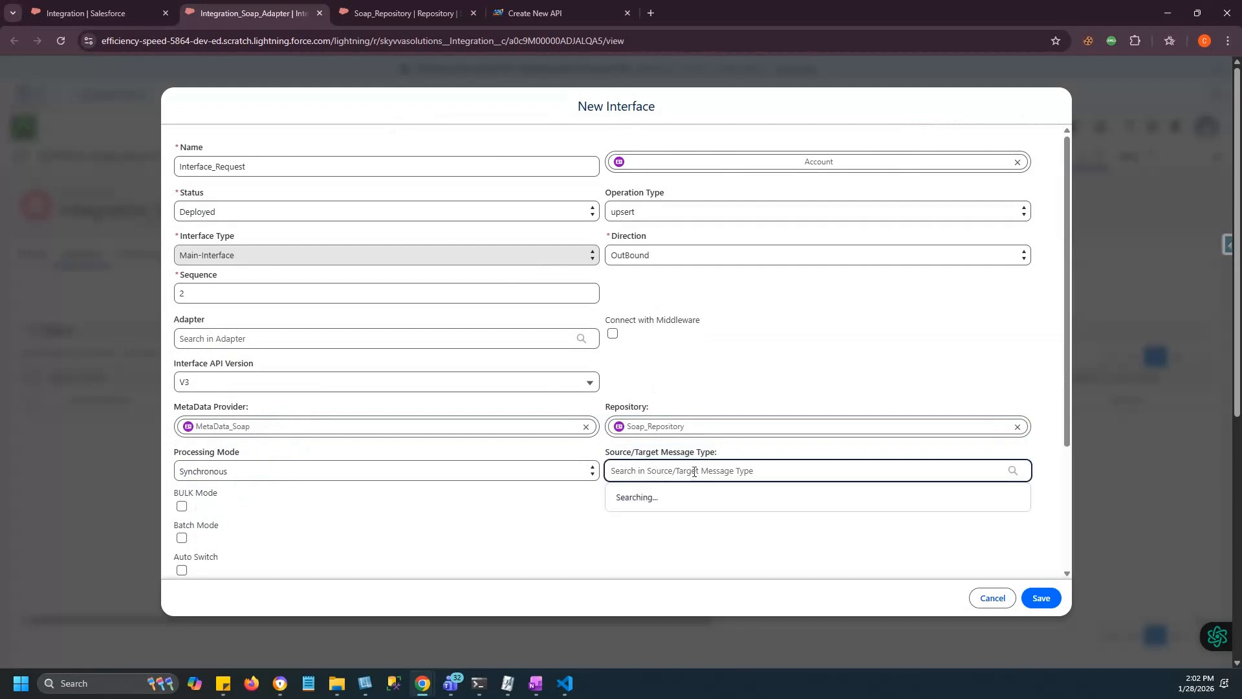
scroll(694, 472, down, 5)
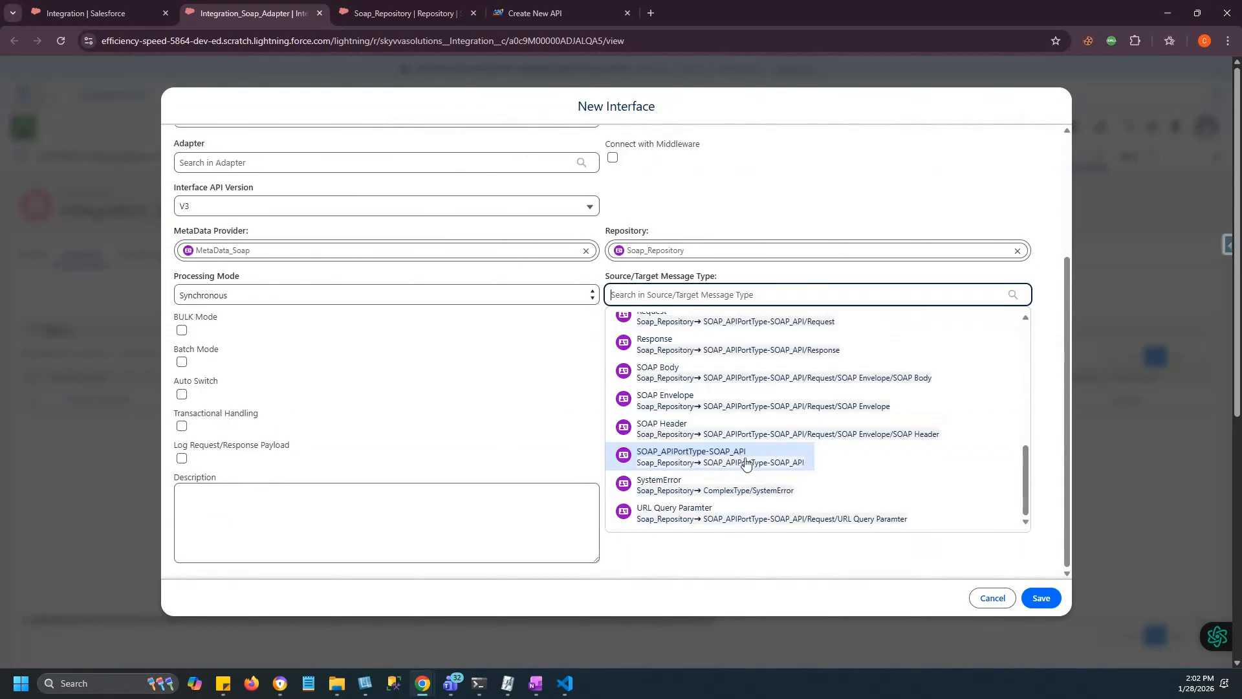
click(692, 461)
click(1041, 598)
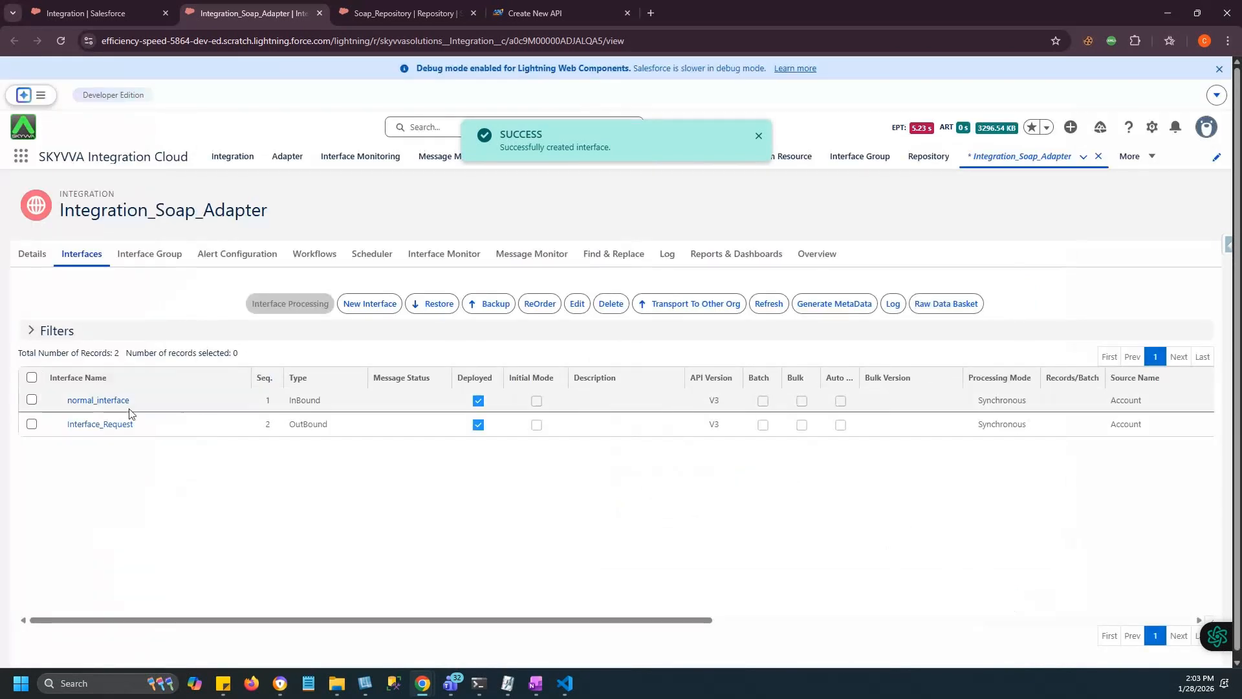
Open Interface_Request's mapping and expand the Account and Request SOAP Envelope trees.
click(108, 430)
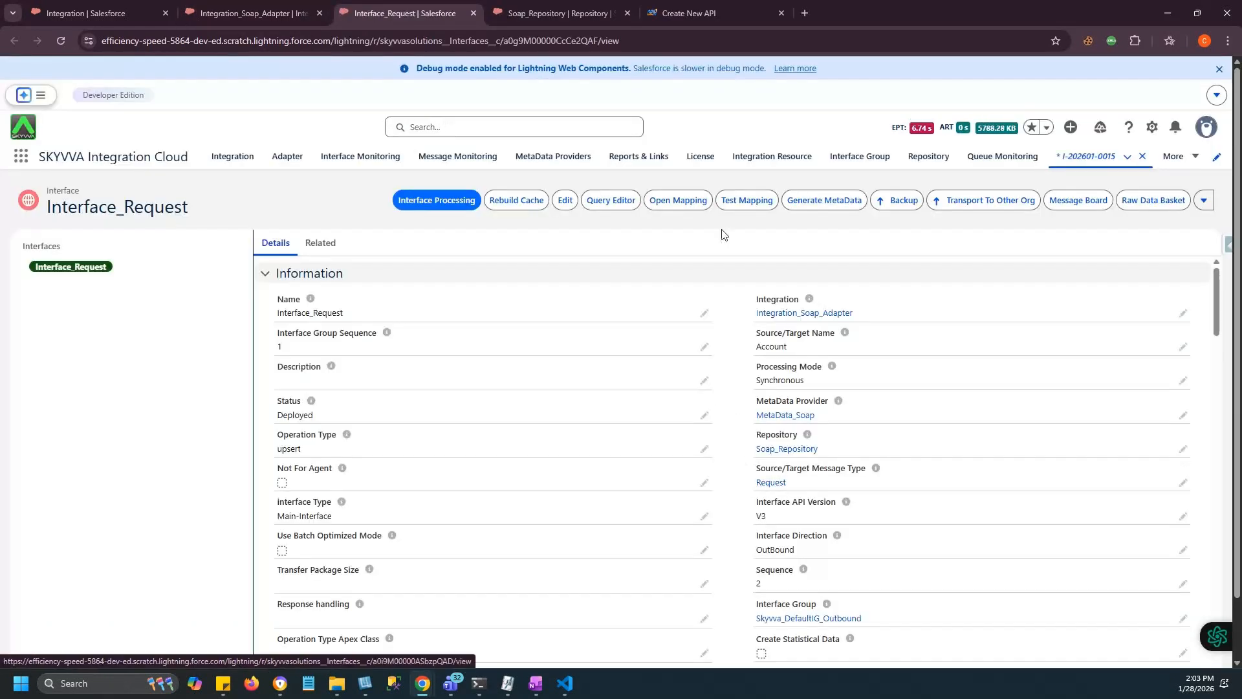
click(679, 206)
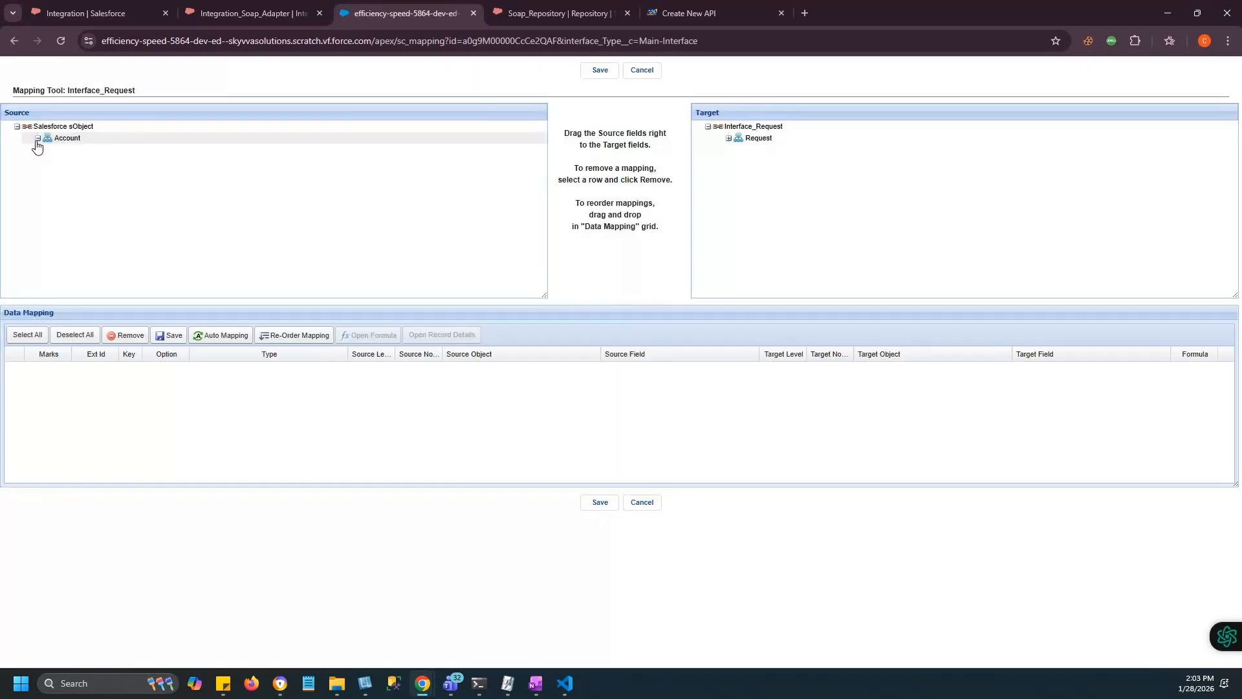
click(38, 139)
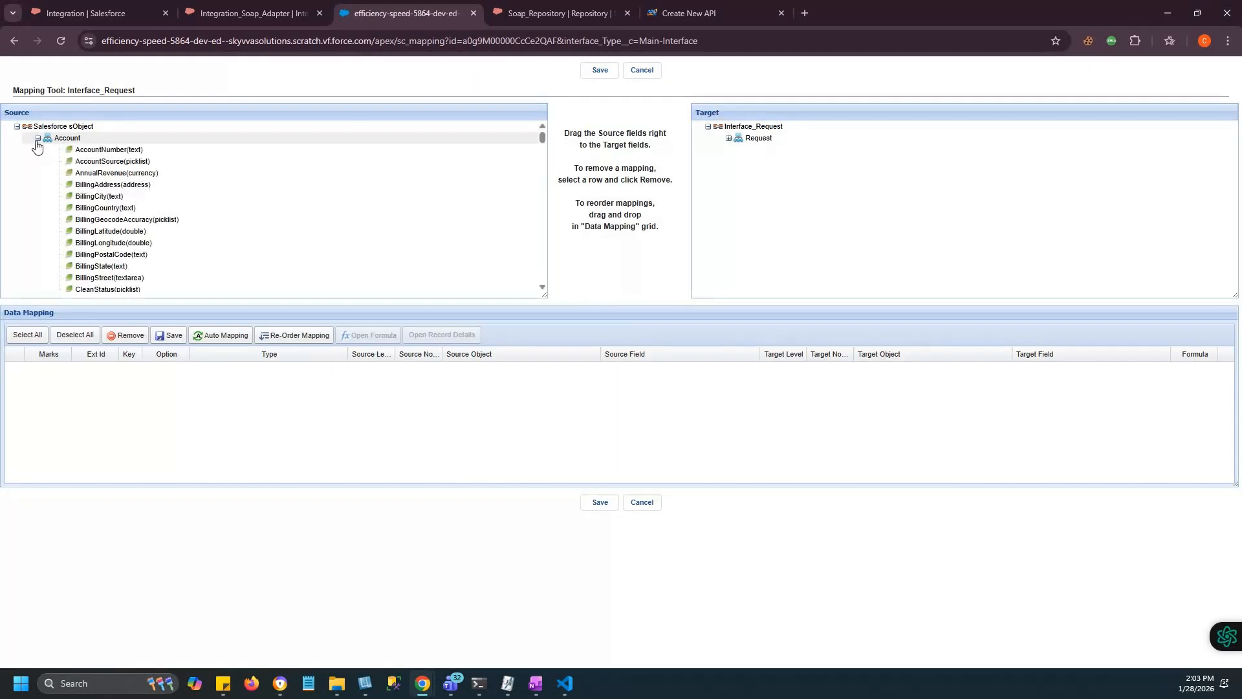
click(728, 139)
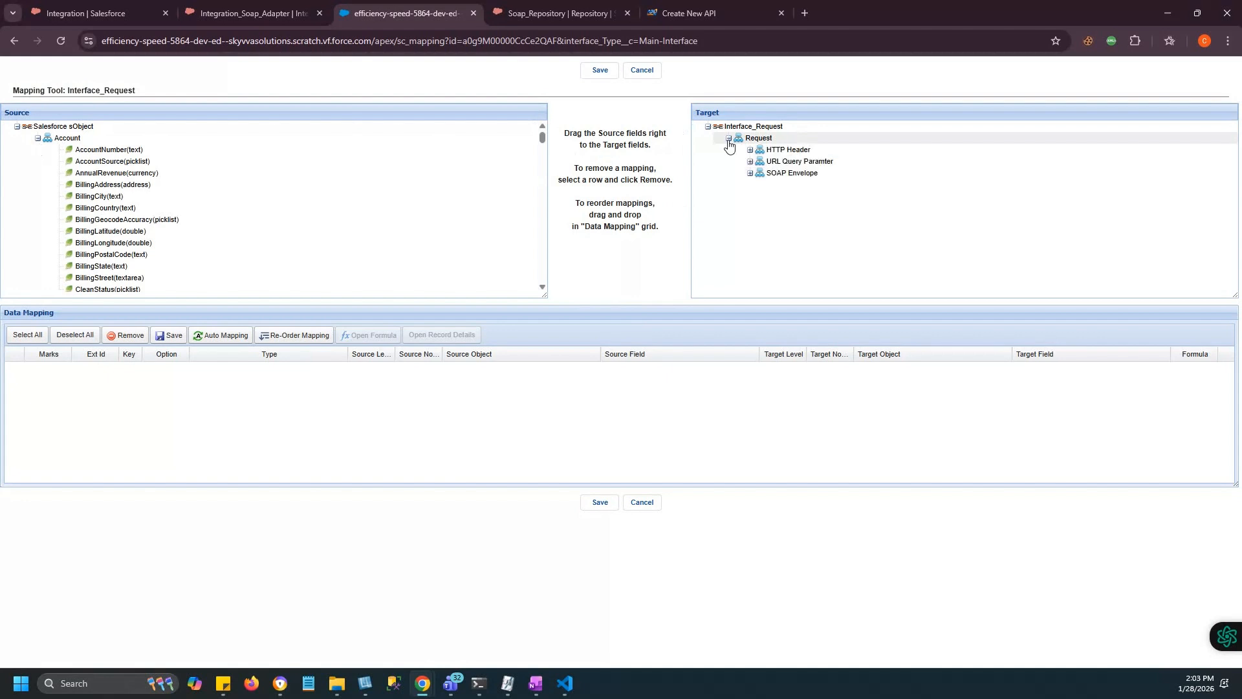
click(750, 173)
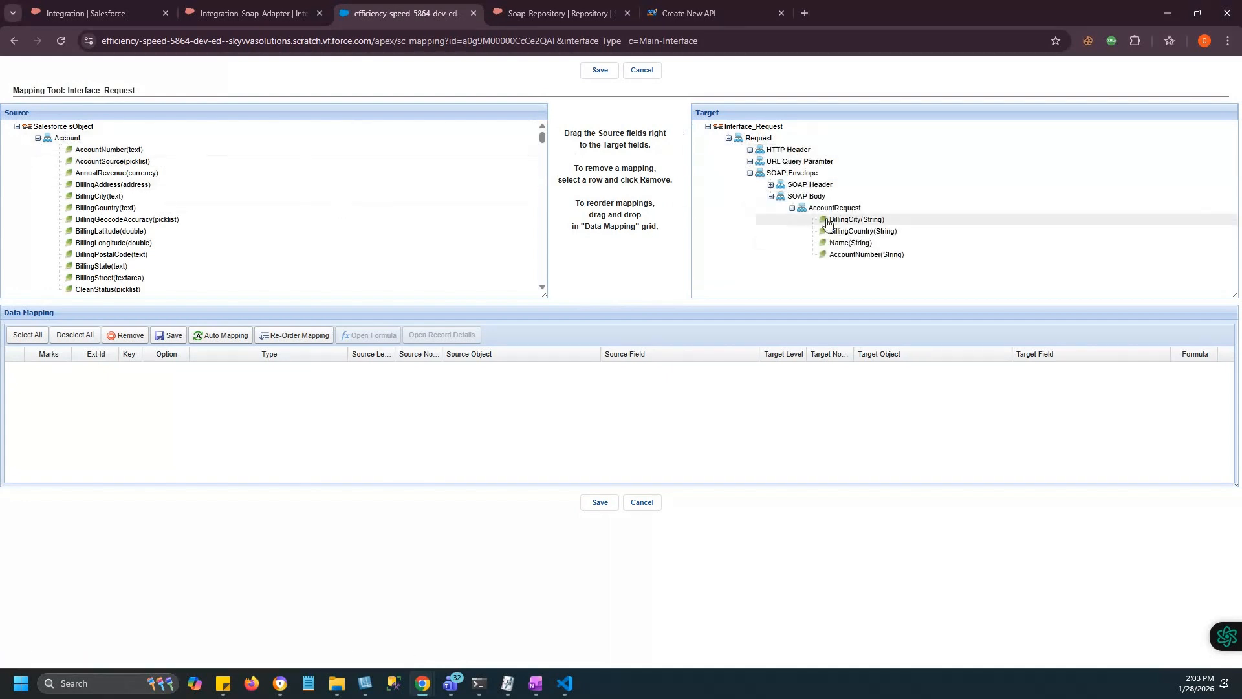
Map Account, AccountNumber, BillingCity, BillingCountry and Name onto AccountRequest and save.
drag(68, 138, 832, 209)
drag(109, 149, 882, 255)
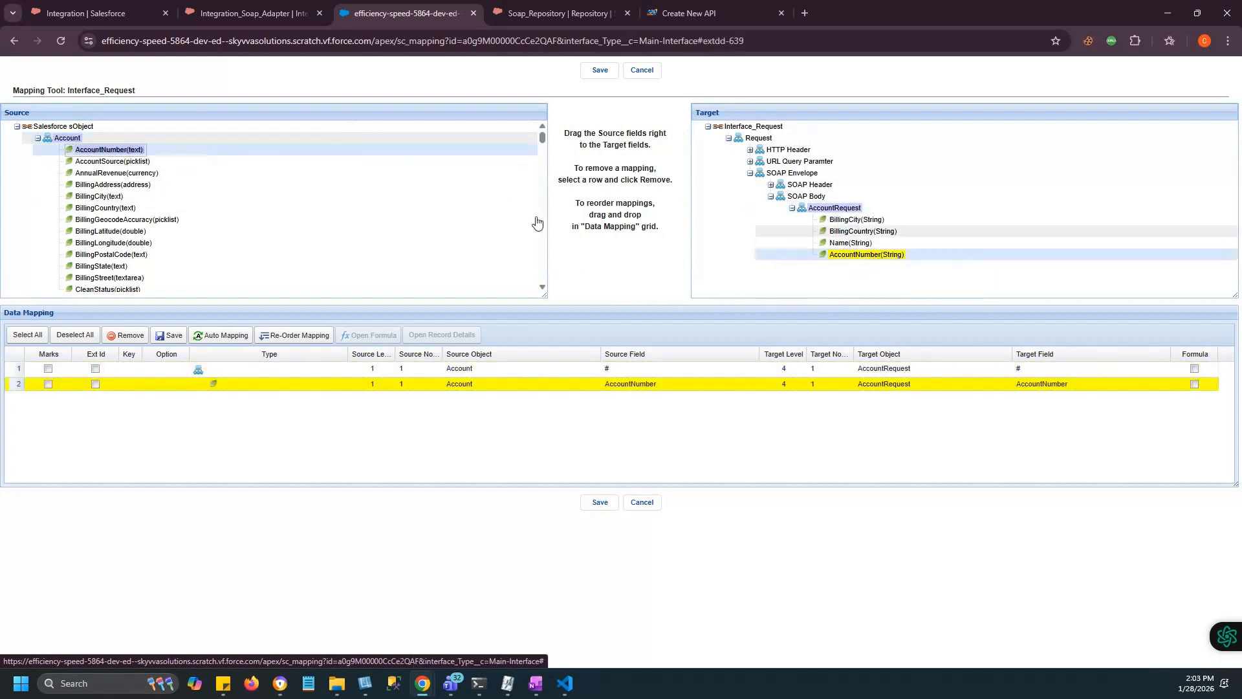
drag(99, 196, 854, 220)
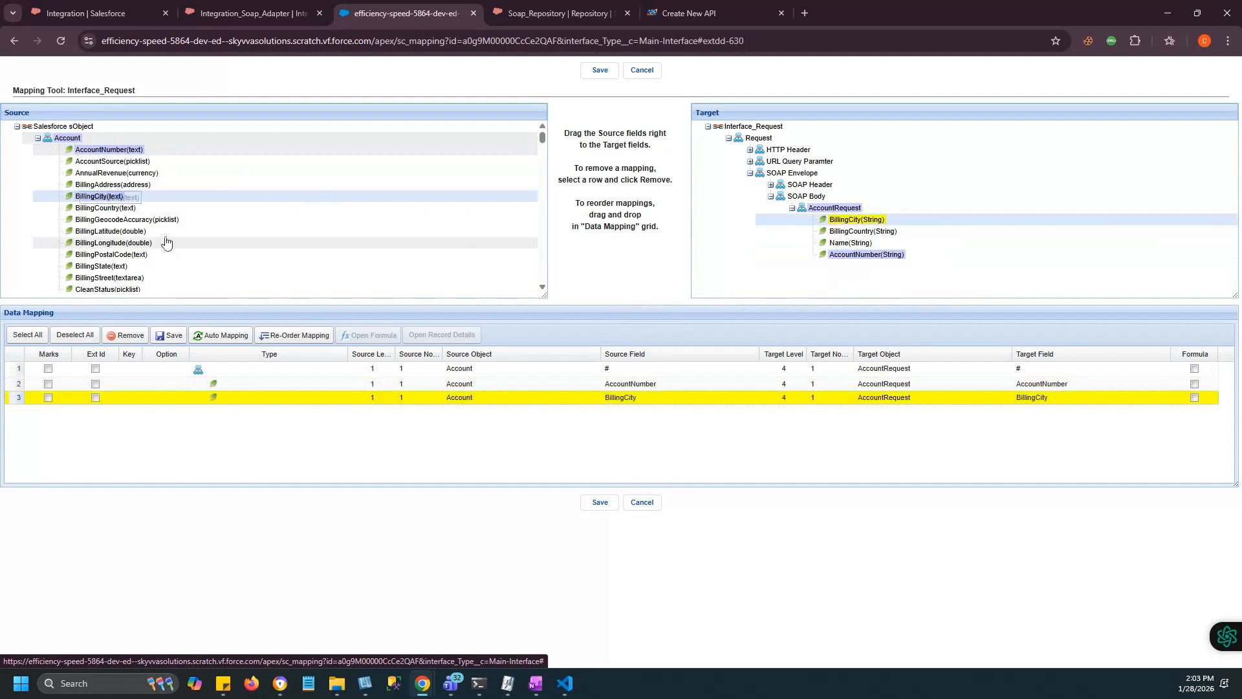
drag(119, 208, 851, 236)
drag(852, 236, 861, 231)
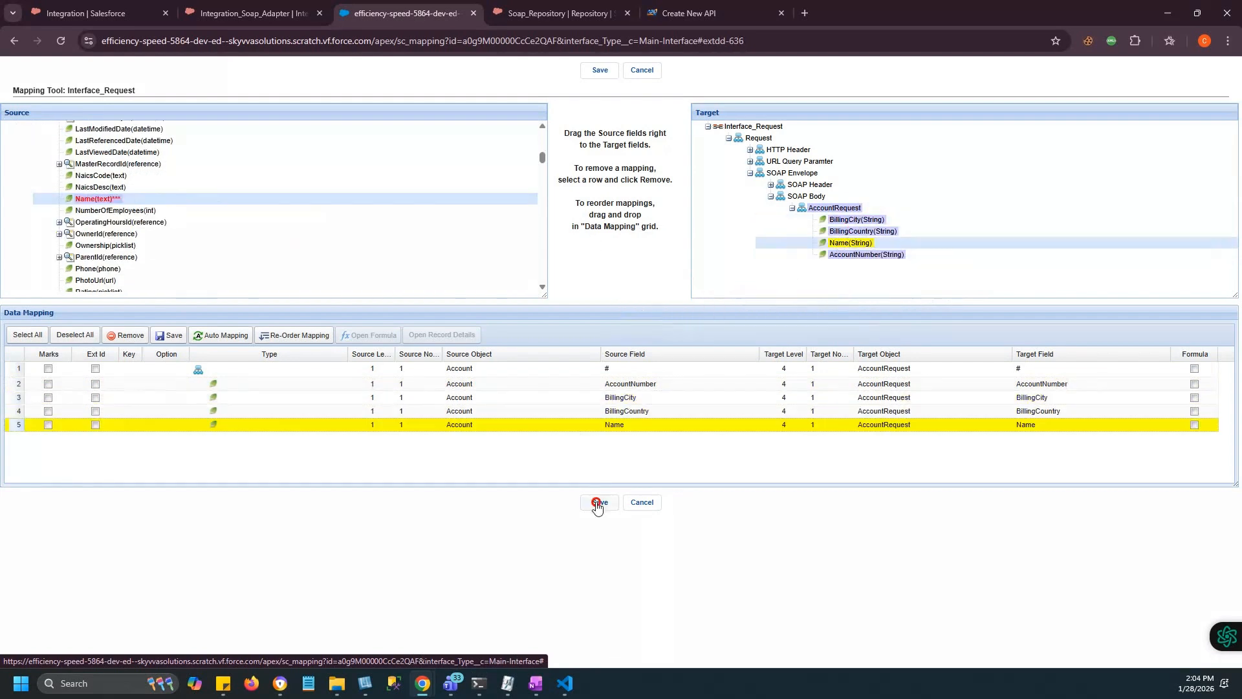
click(596, 502)
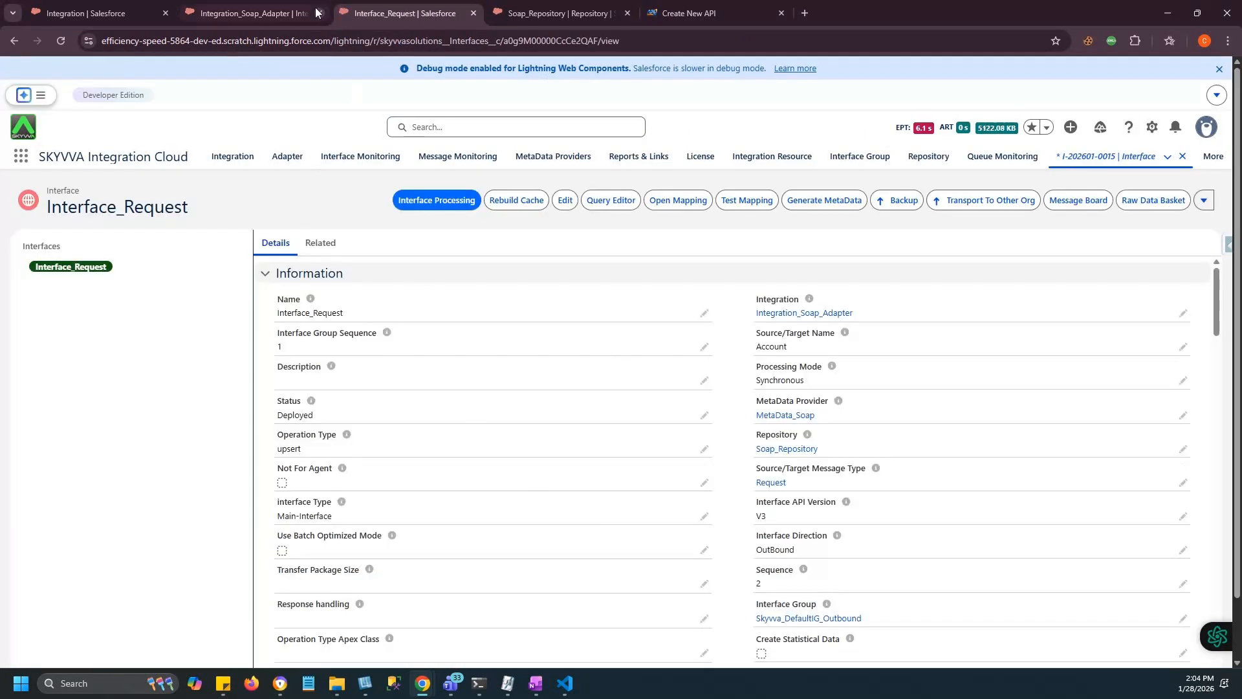
Start a new interface Interface_Response_normal with source Account, status Deployed and API version V3.
click(289, 8)
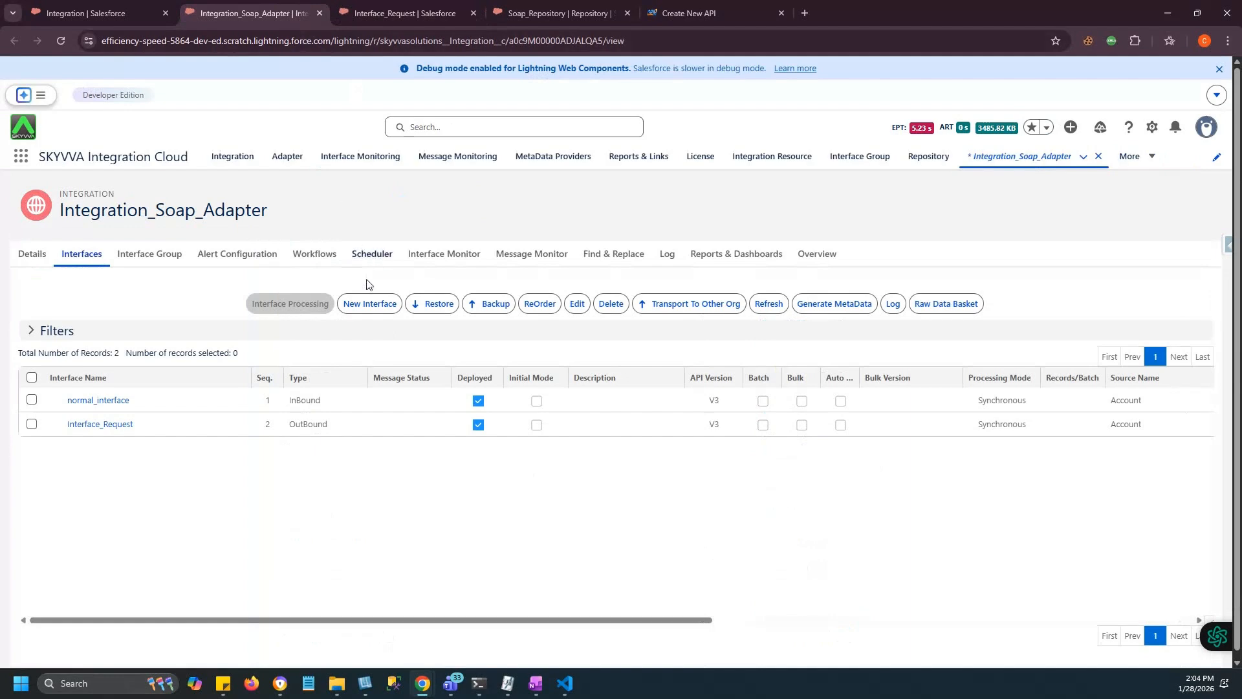
click(369, 306)
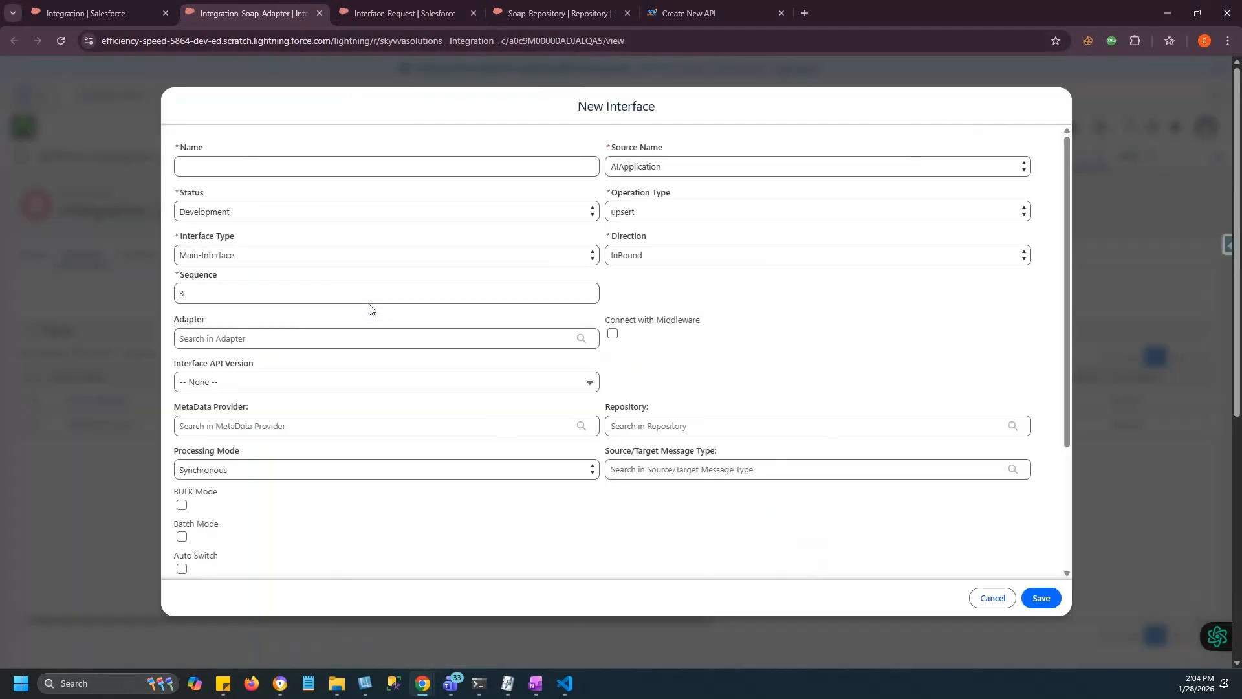
click(298, 166)
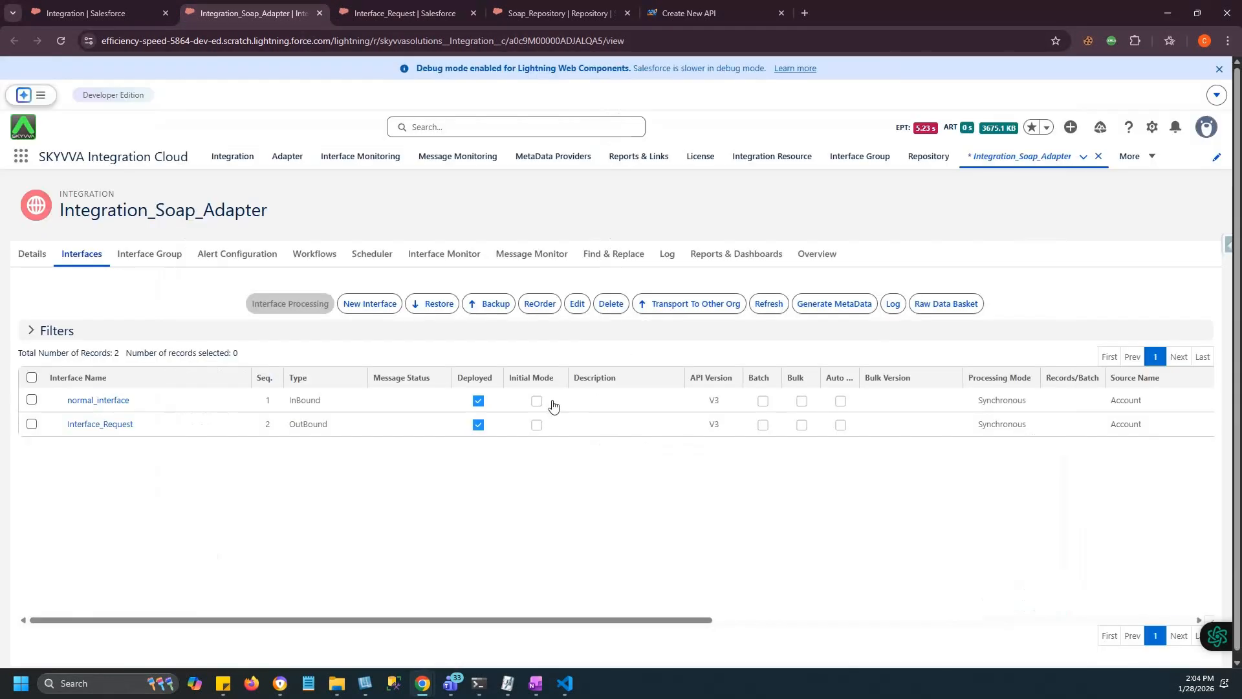
click(373, 304)
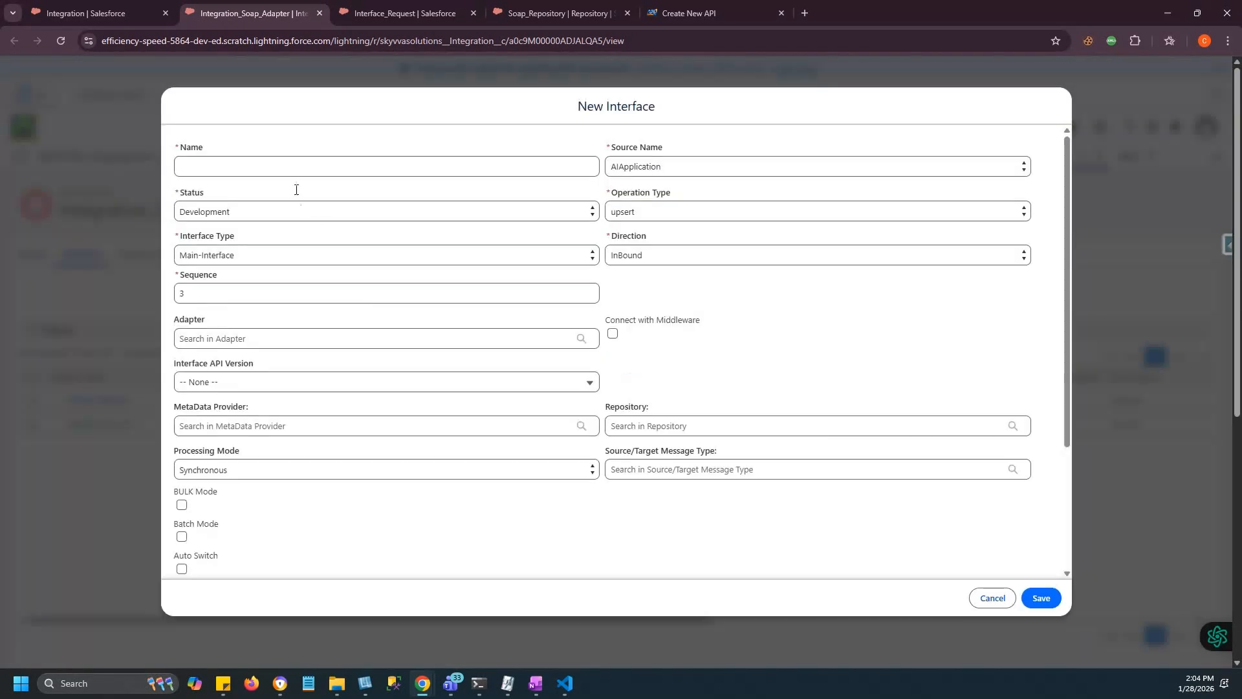
click(287, 164)
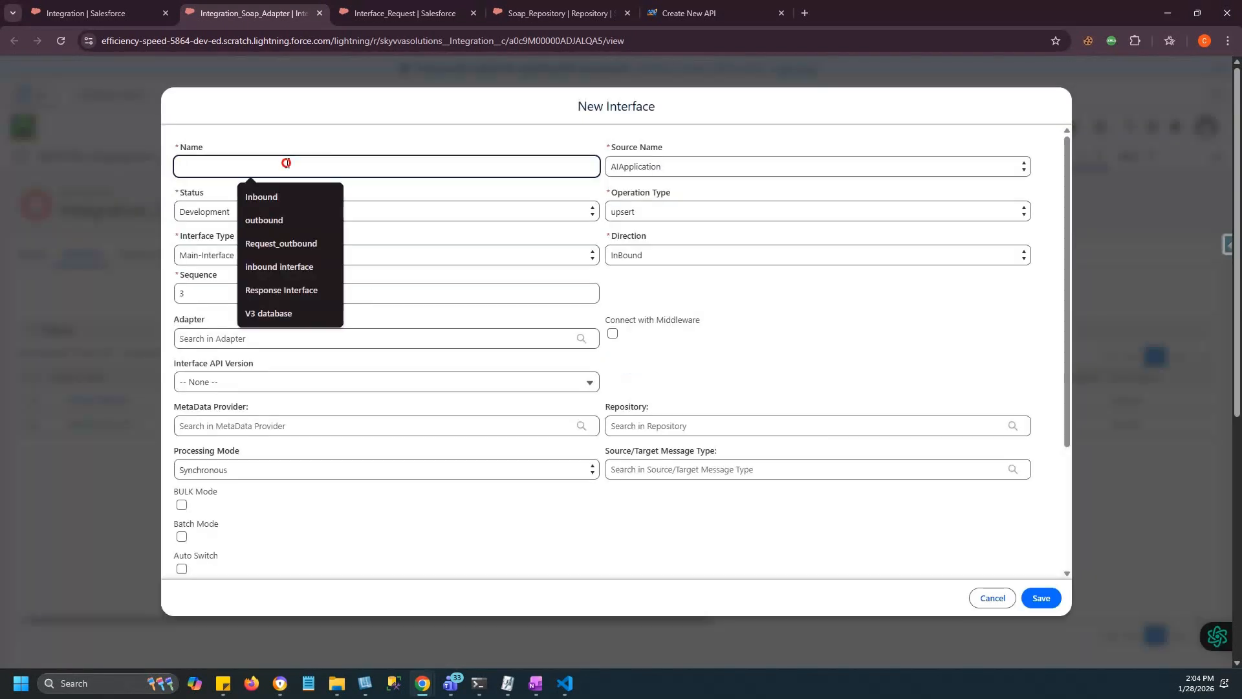
text(Inter)
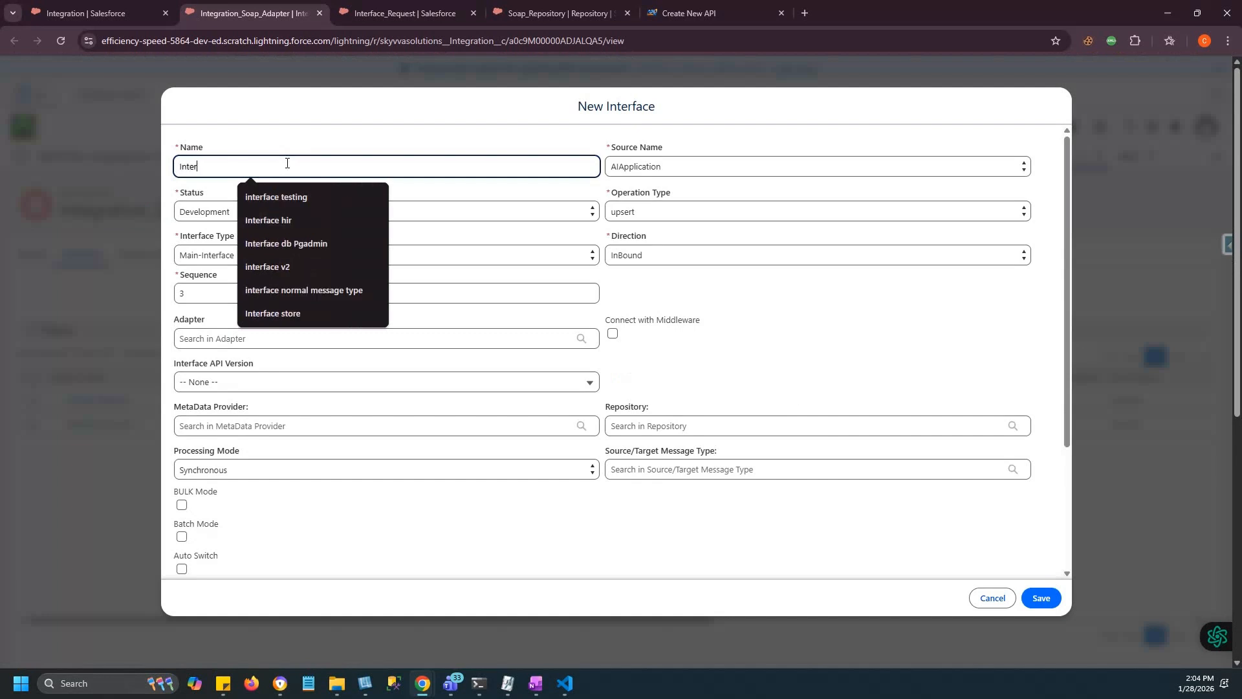
text(face_Response_normal)
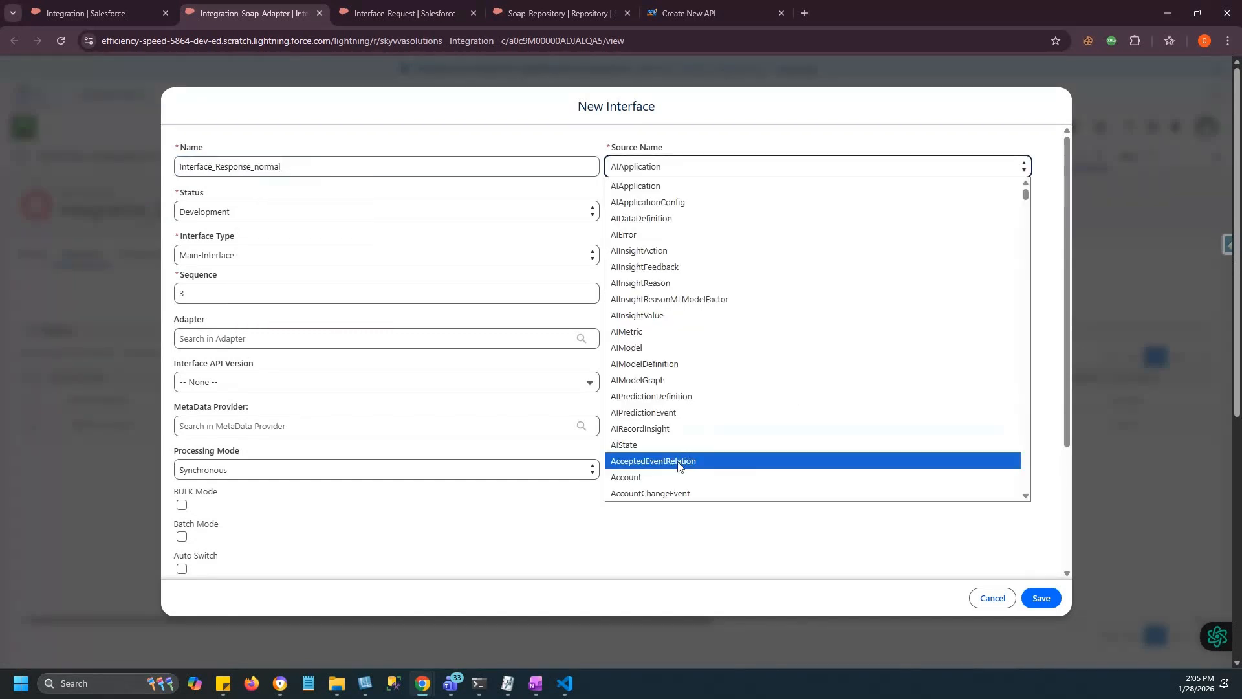
click(642, 475)
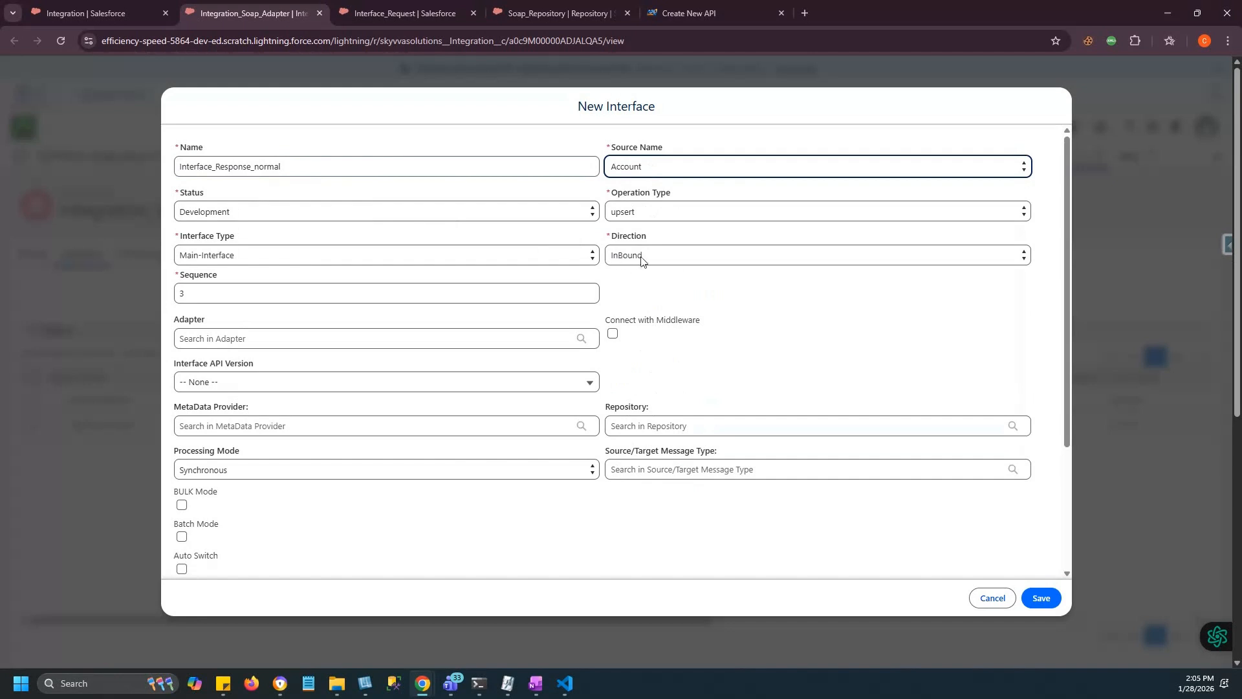
click(288, 212)
click(222, 248)
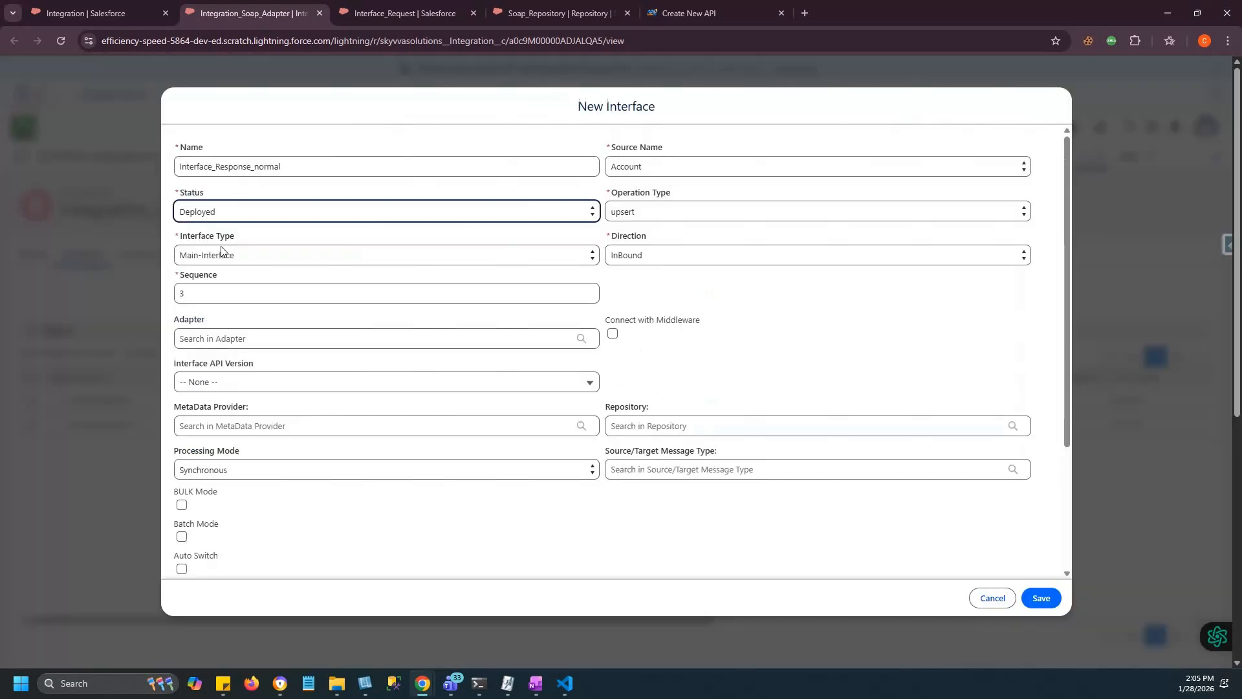
click(204, 381)
click(214, 450)
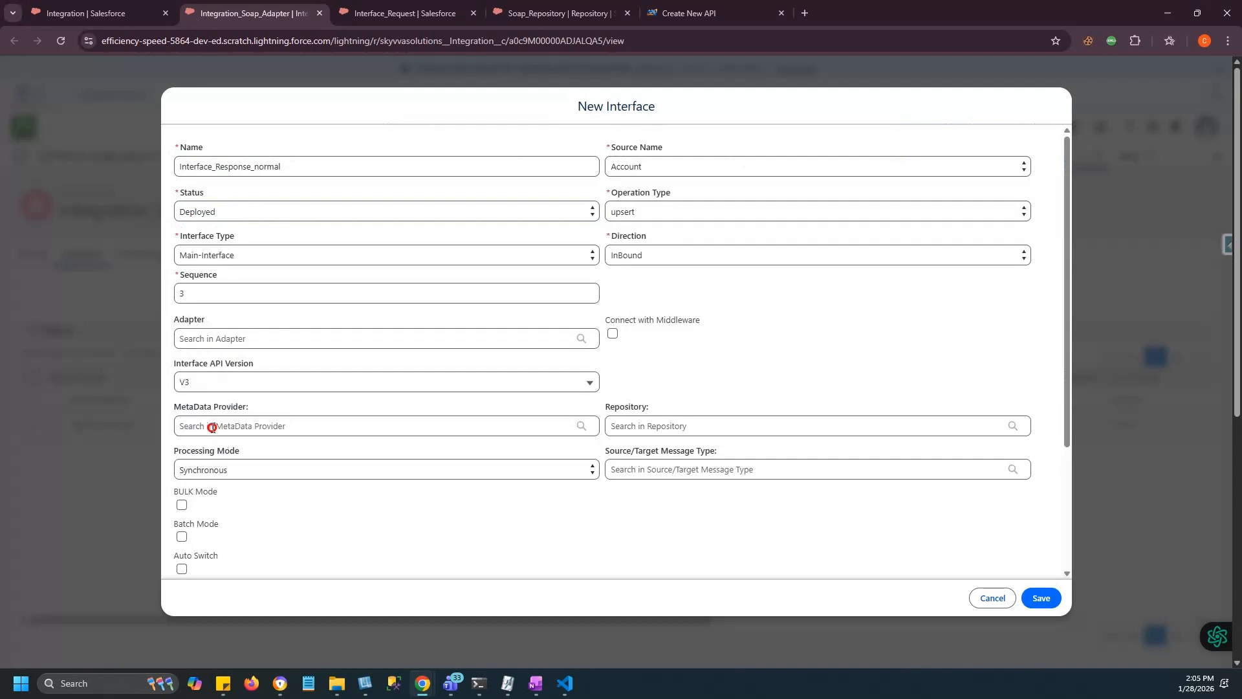
Set provider MetaData_Soap, repository Soap_Repository and message type SOAP_APIPortType-SOAP_API, then save.
click(213, 426)
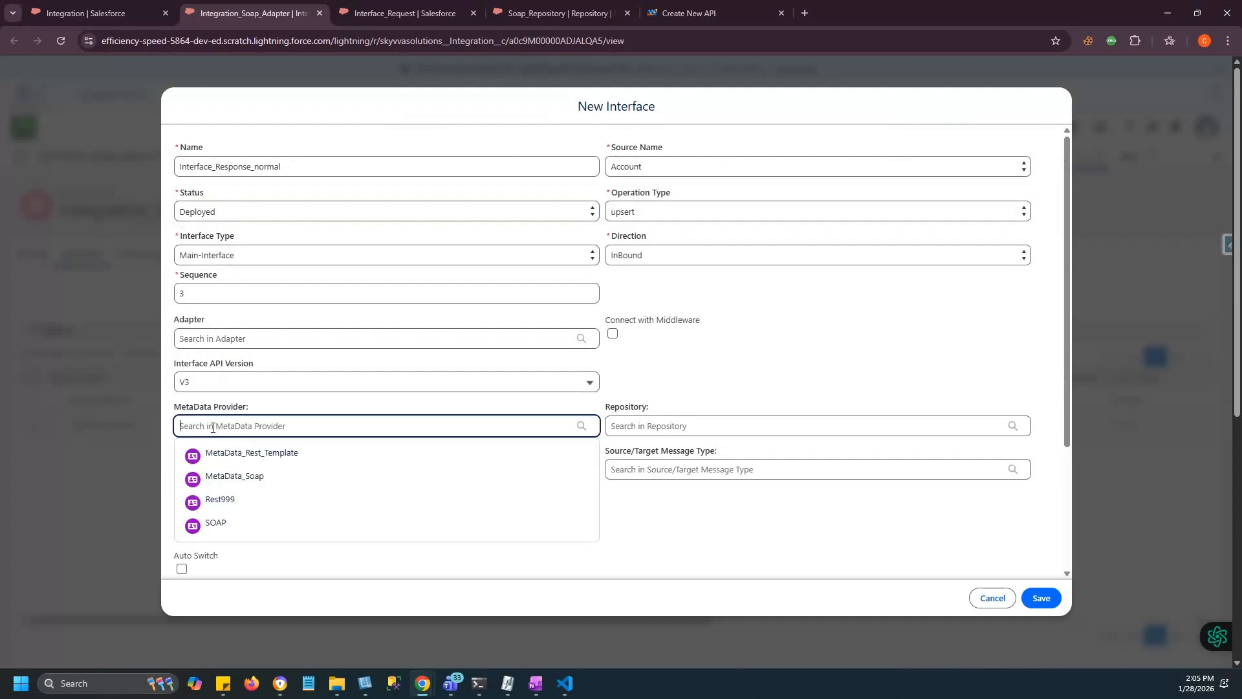
click(230, 477)
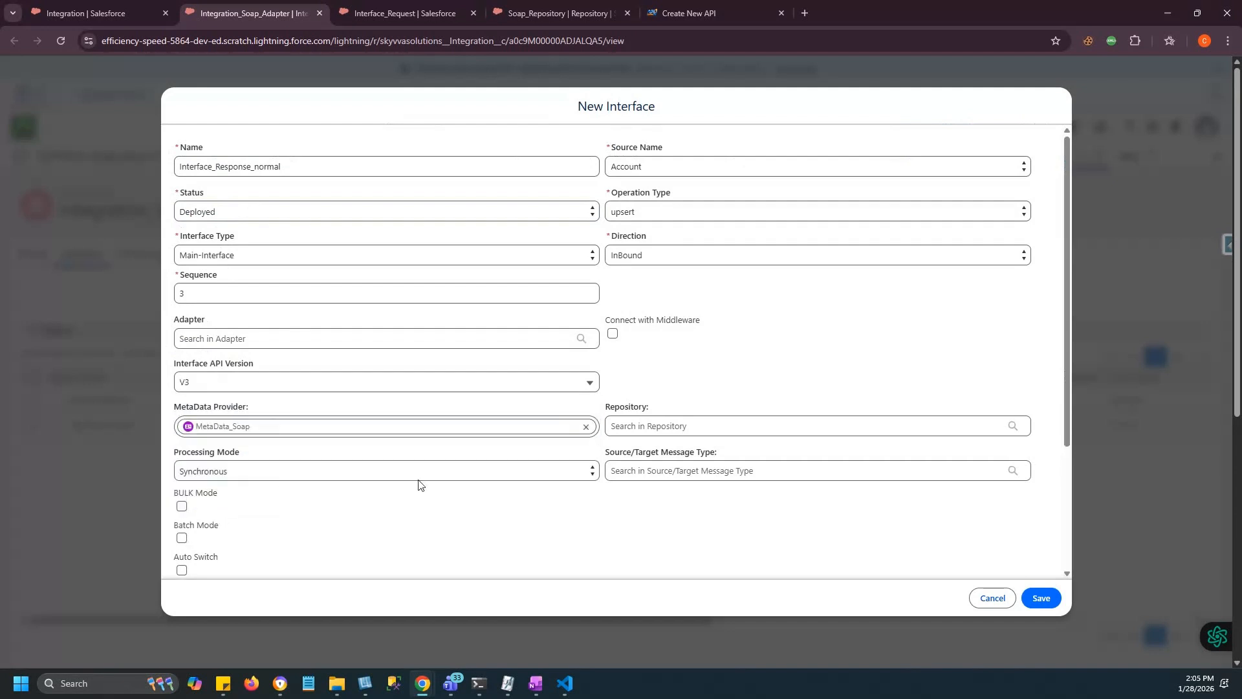
click(626, 427)
click(648, 464)
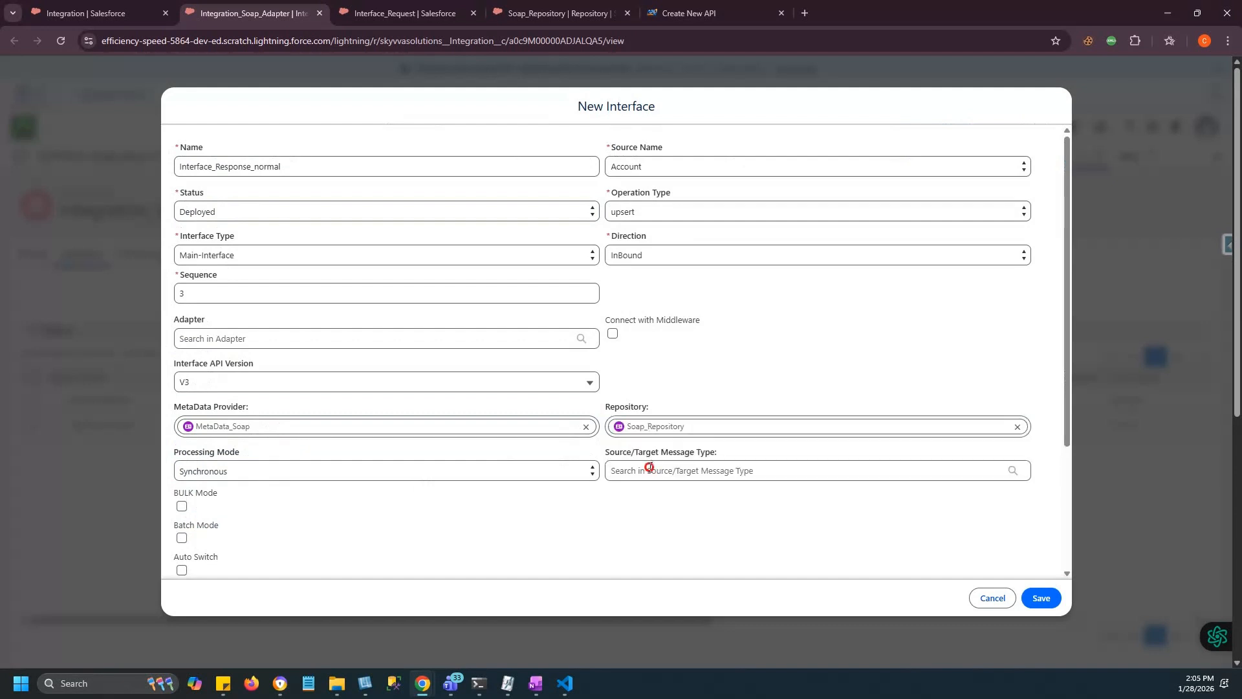
click(649, 467)
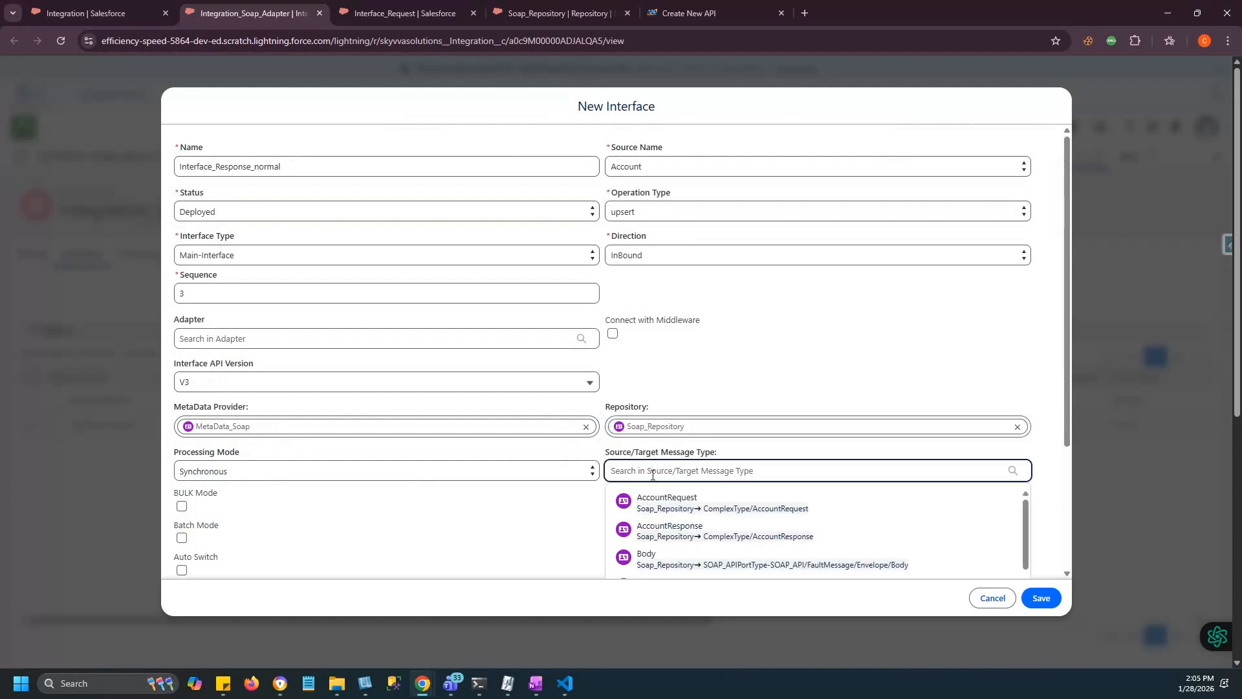
click(647, 528)
scroll(609, 395, down, 3)
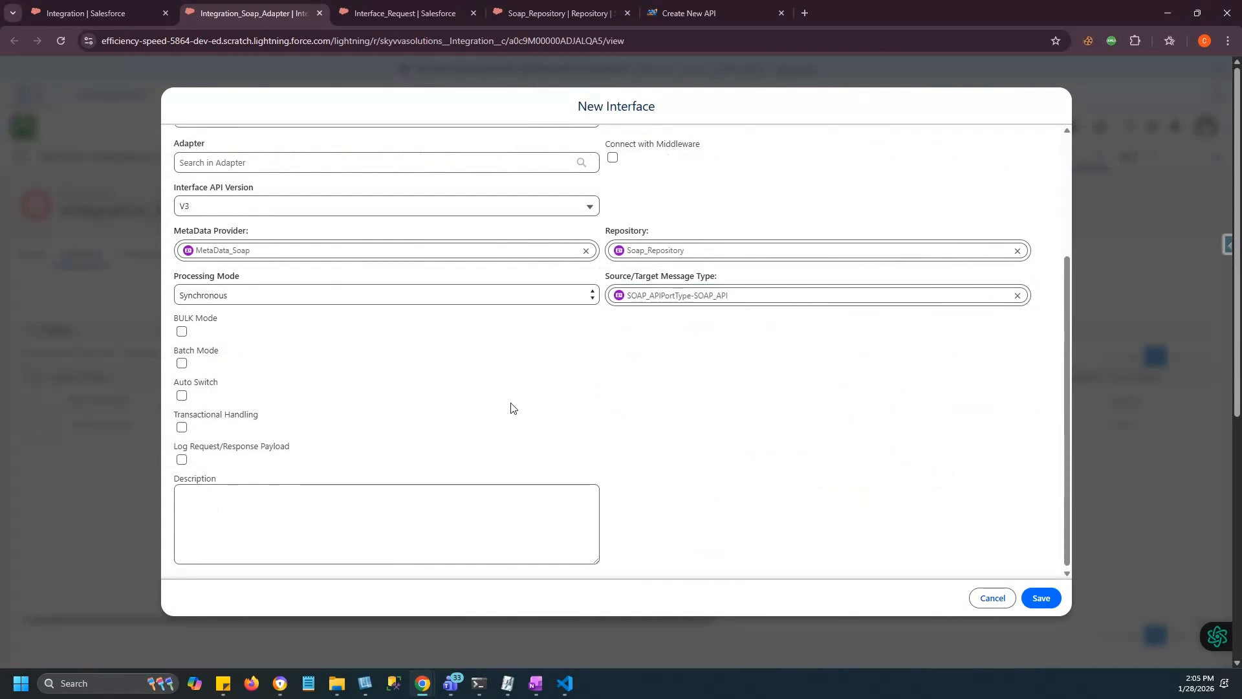
scroll(512, 407, up, 3)
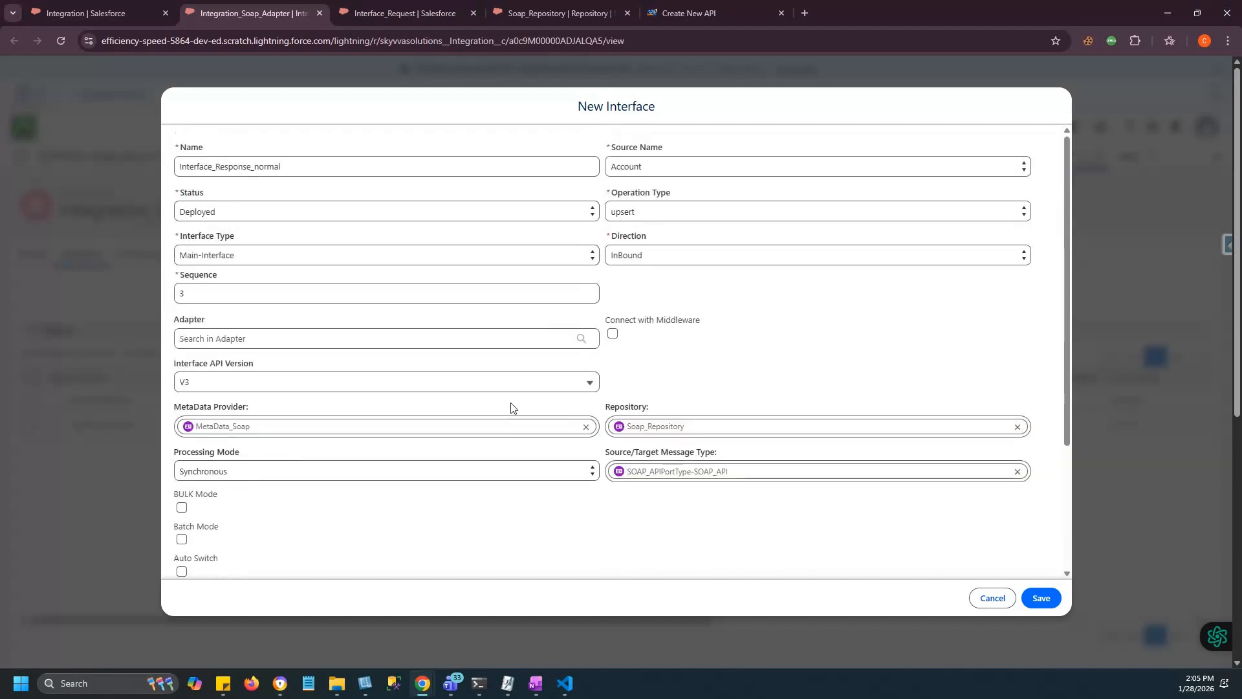
click(1042, 598)
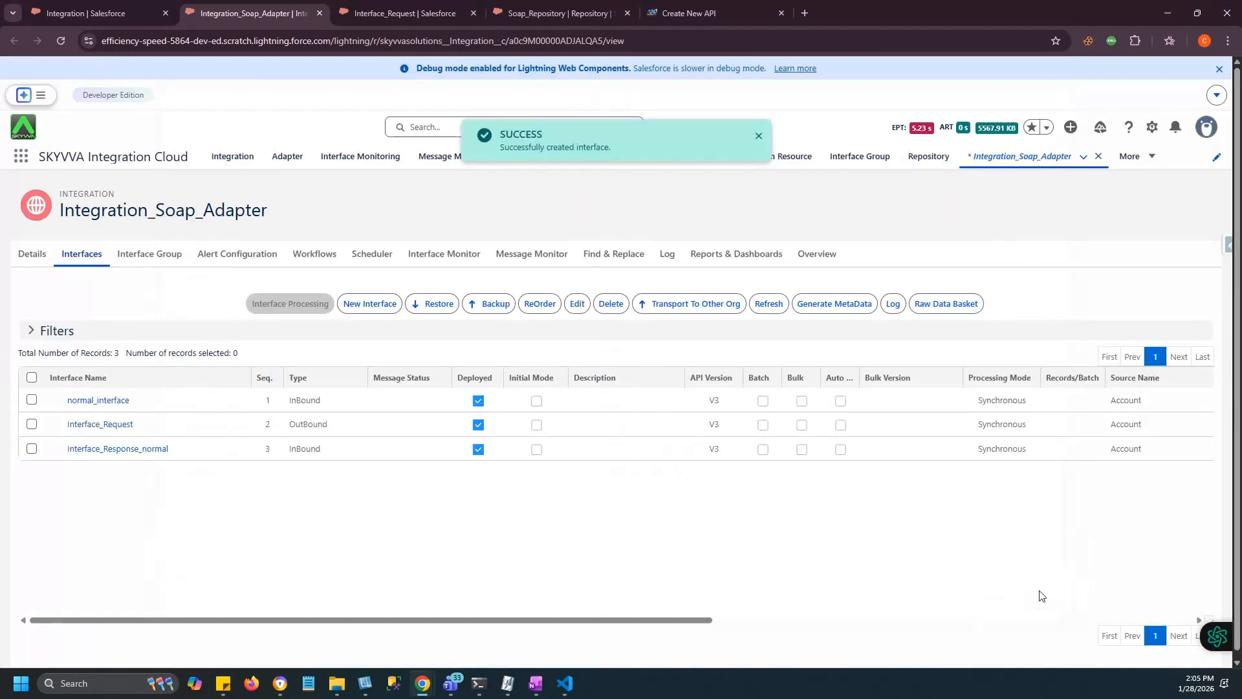
Map AccountResponse's AccountNumber, BillingCity, BillingCountry and Name to Account, Name as Ext Id, and save.
click(135, 453)
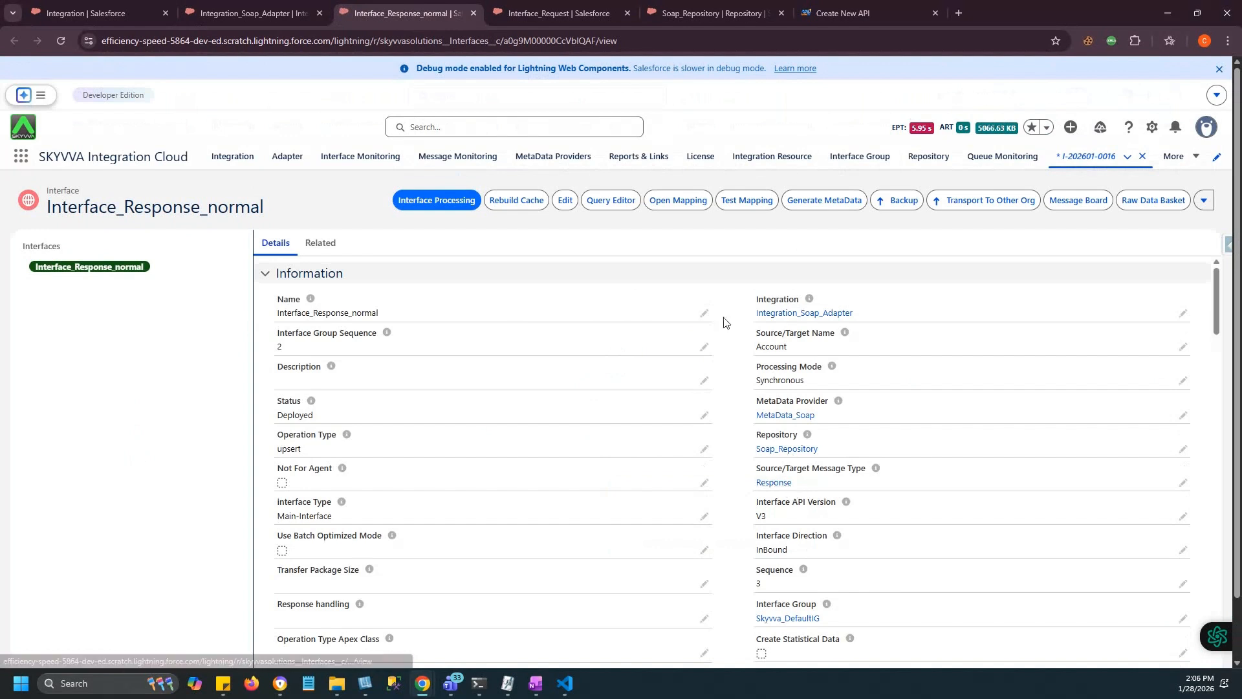
click(675, 201)
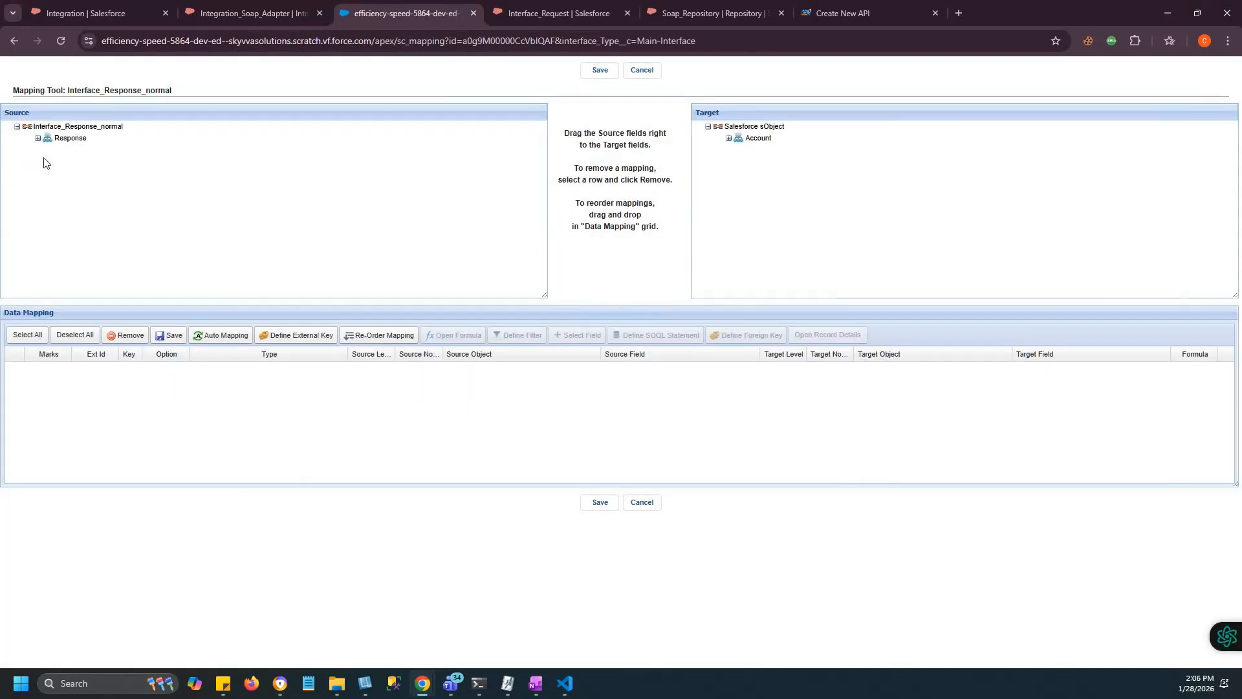
drag(147, 196, 767, 143)
drag(177, 213, 800, 150)
drag(782, 196, 155, 221)
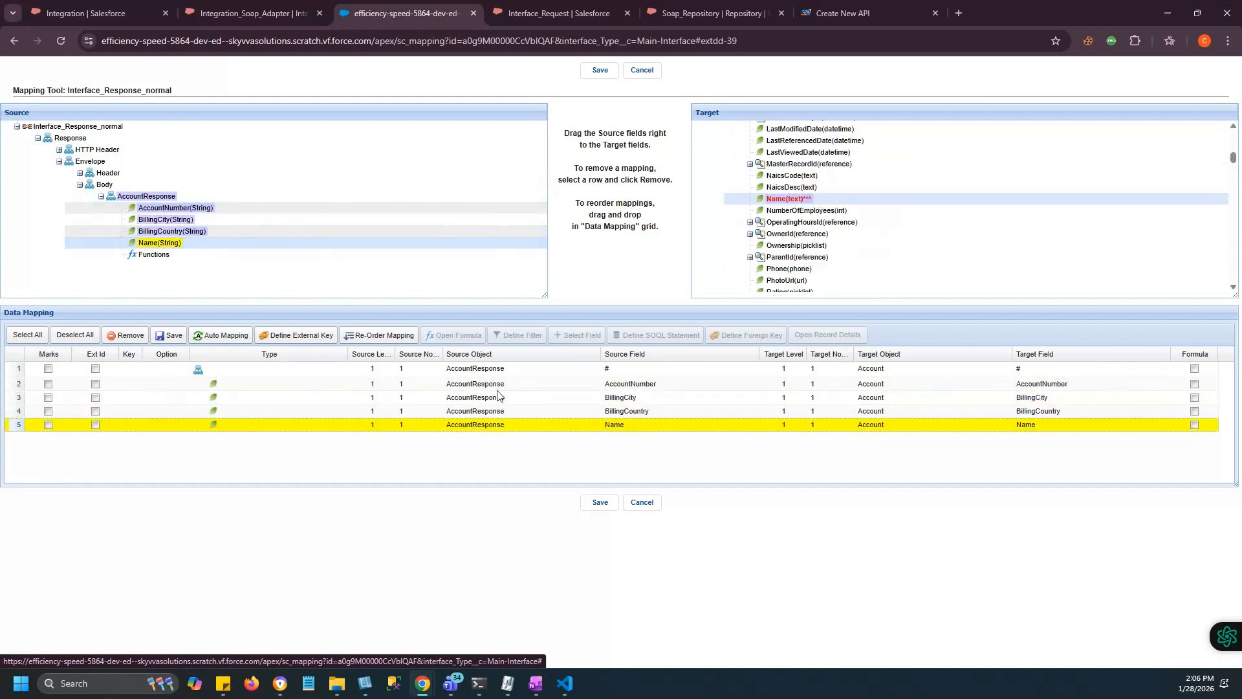
click(96, 425)
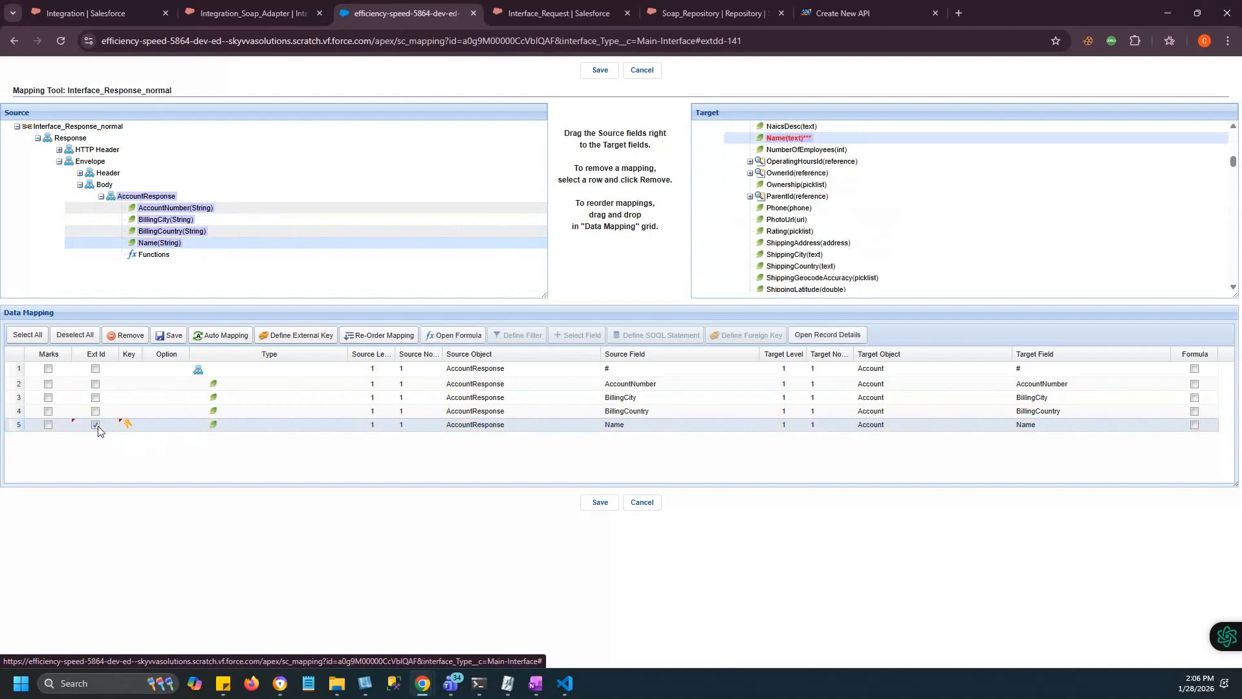
click(601, 503)
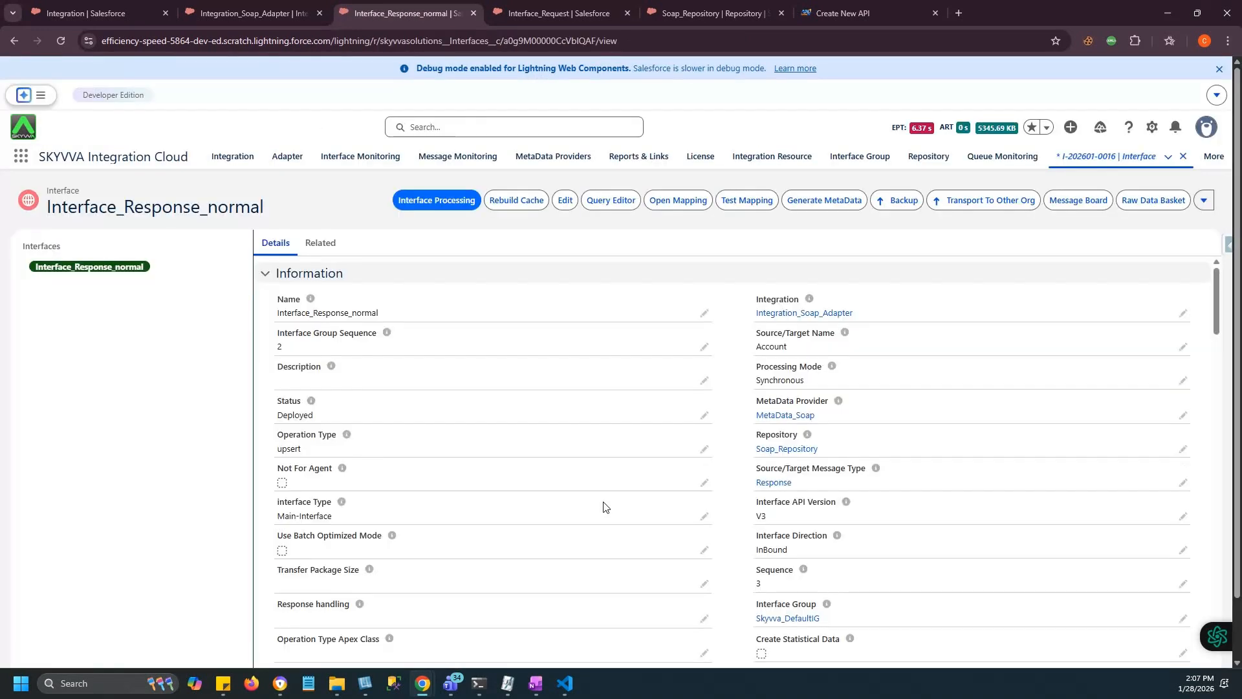
Start a new adapter interface named Failt_interface with source object Account and status Deployed.
click(308, 9)
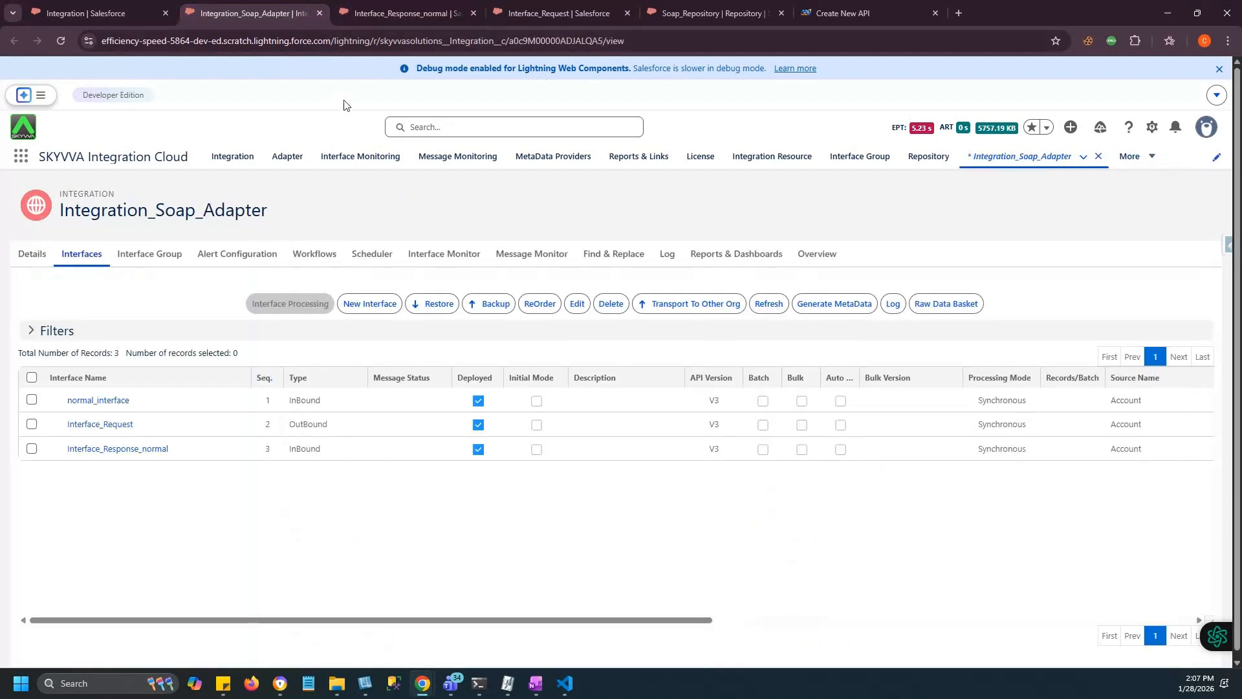
click(362, 304)
text(Failt_interface)
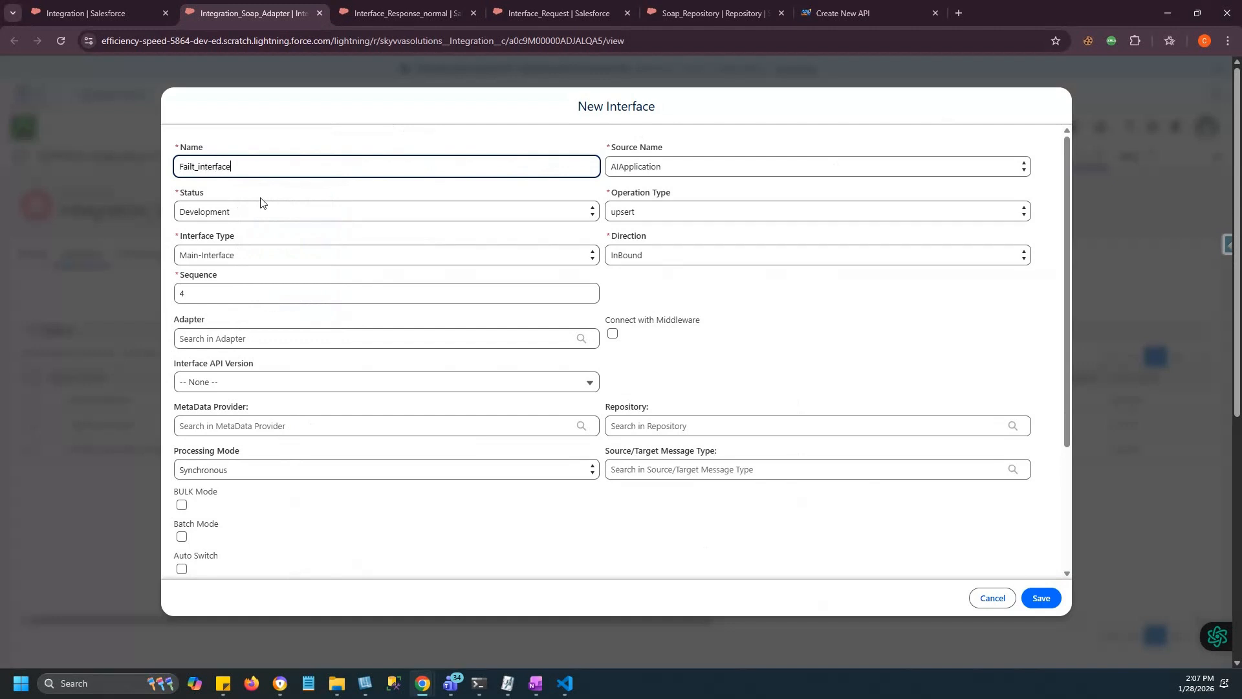
click(647, 167)
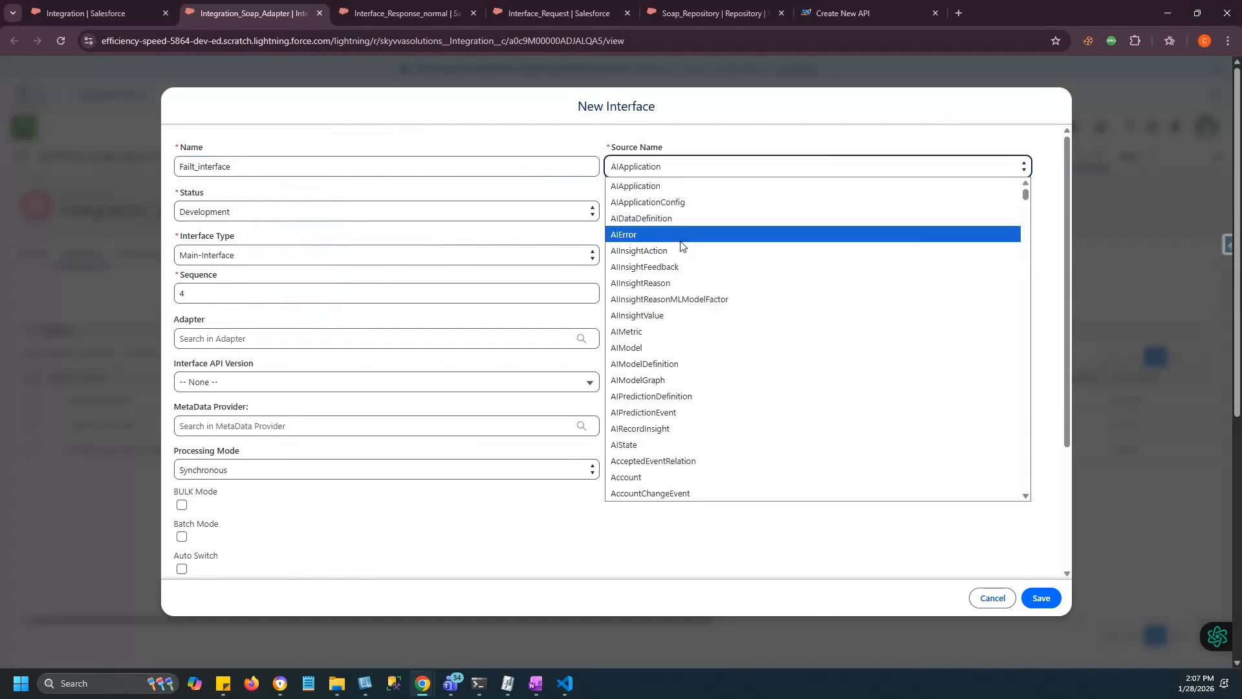
click(624, 477)
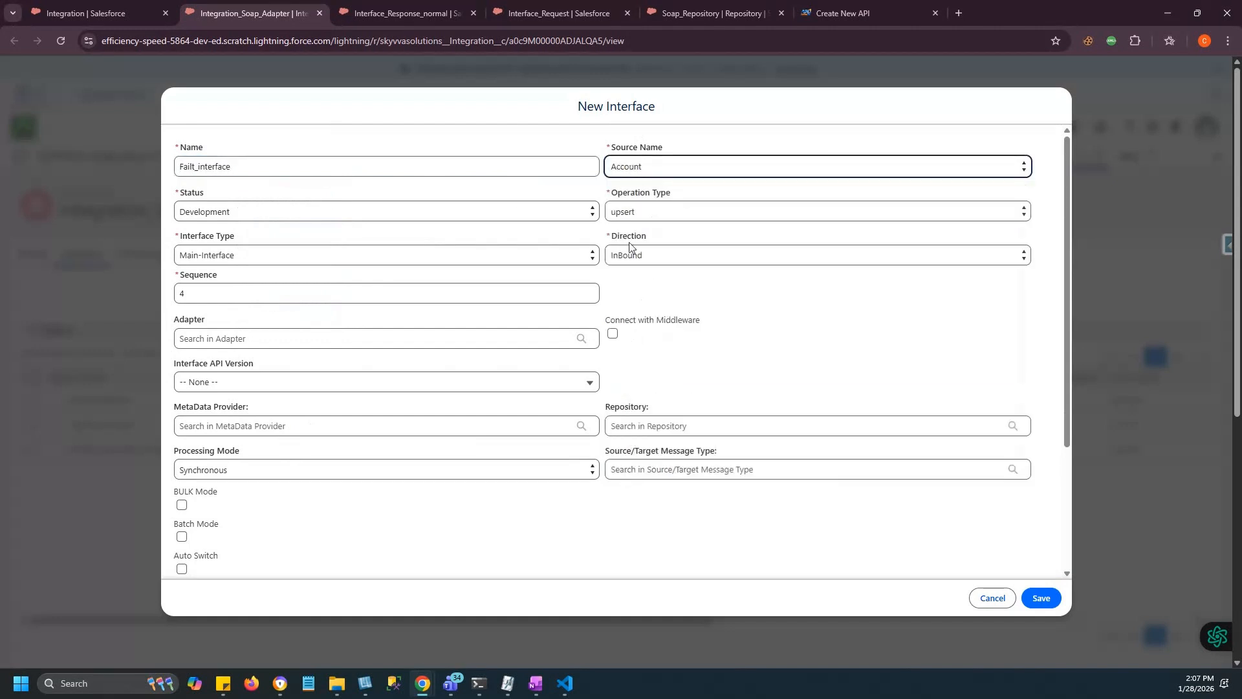
click(314, 210)
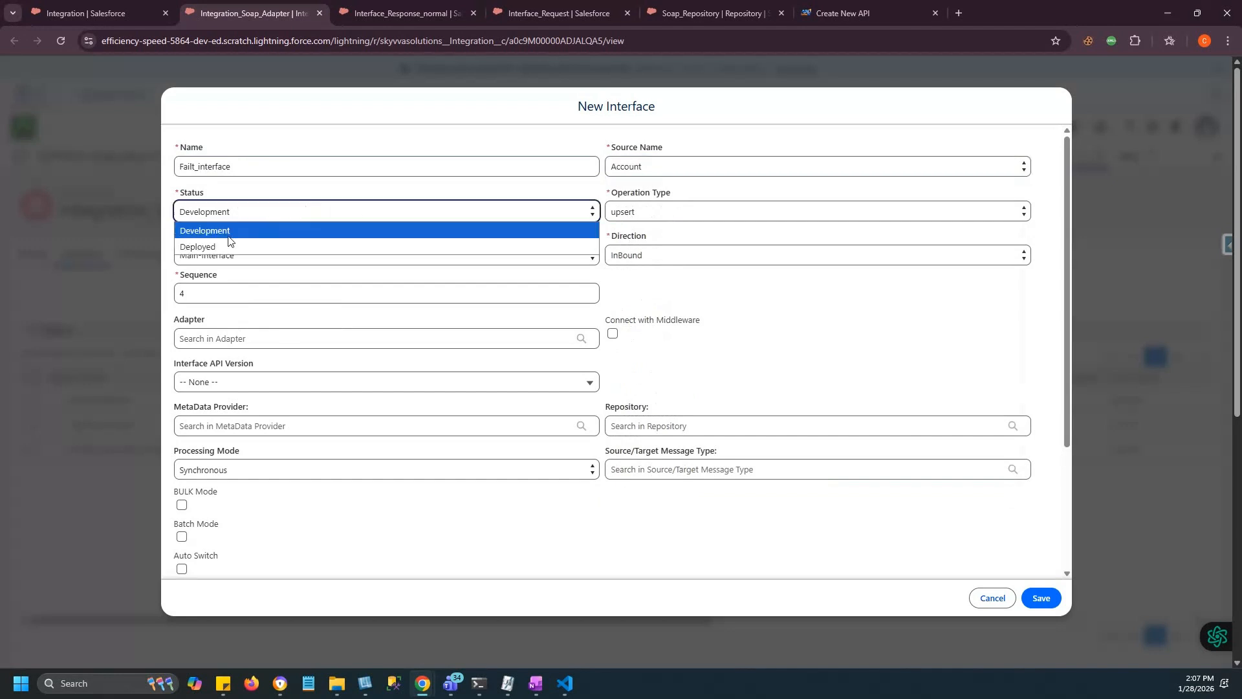
click(221, 251)
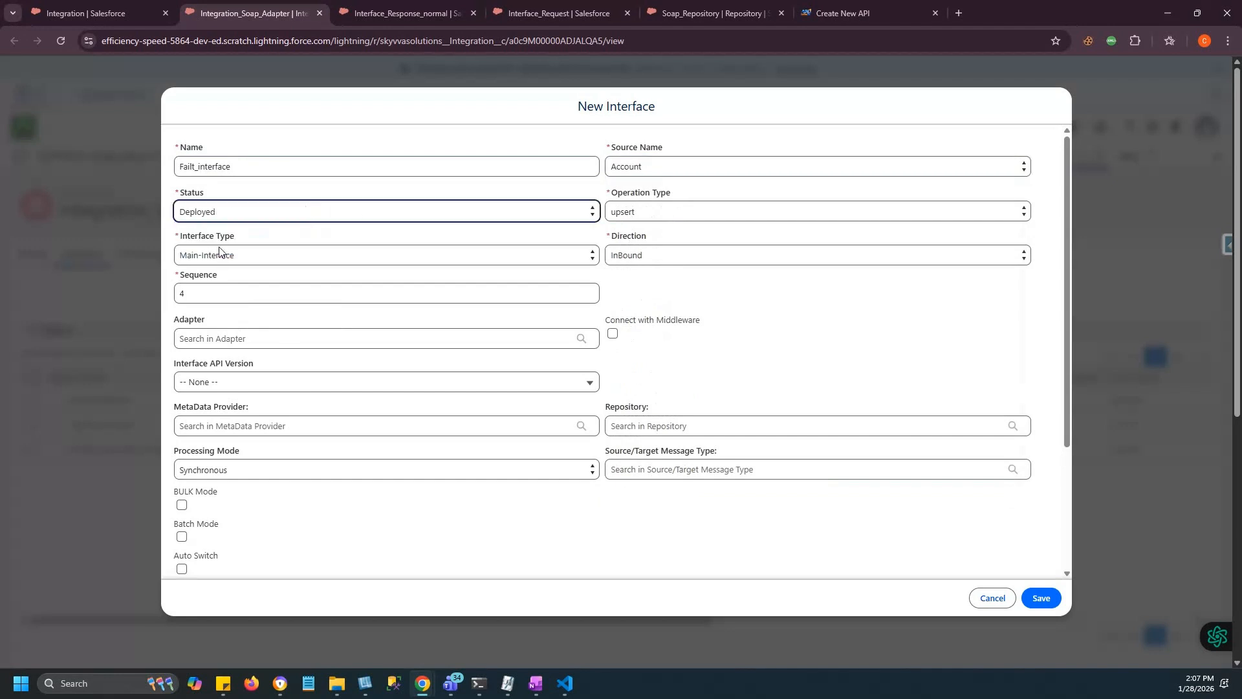
Set API version V3, MetaData_Soap provider, Soap_Repository and FaultMessage message type, then save.
click(196, 383)
click(216, 451)
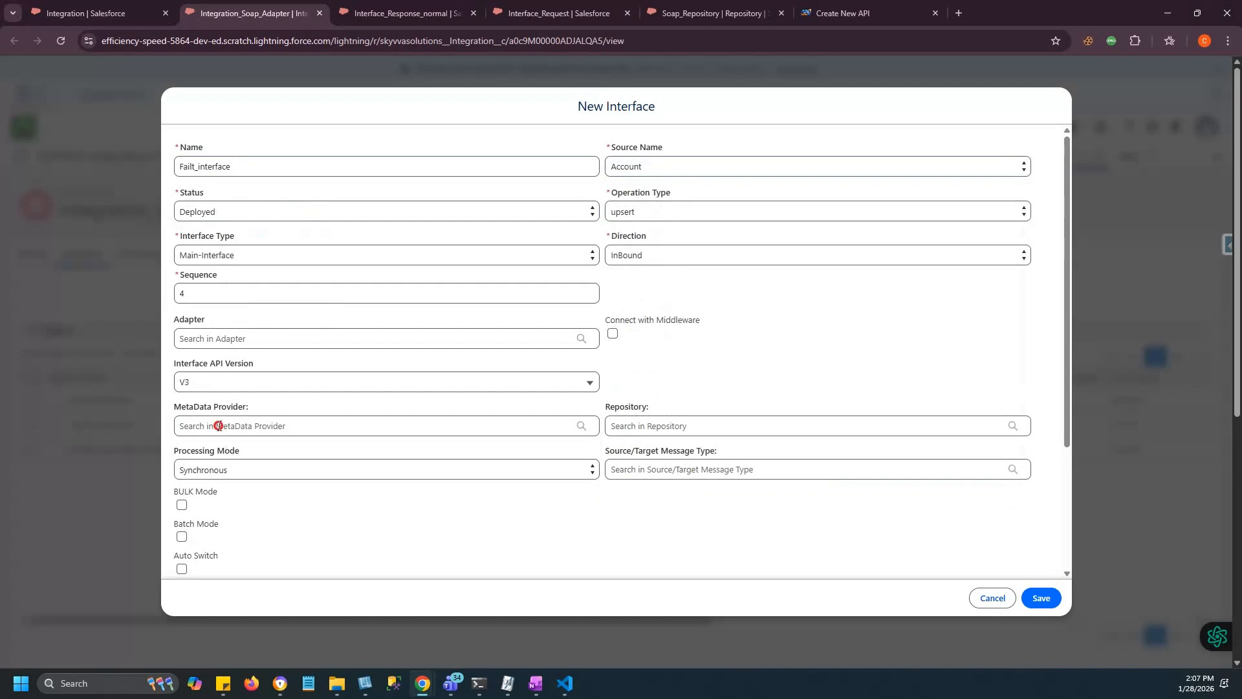
click(218, 425)
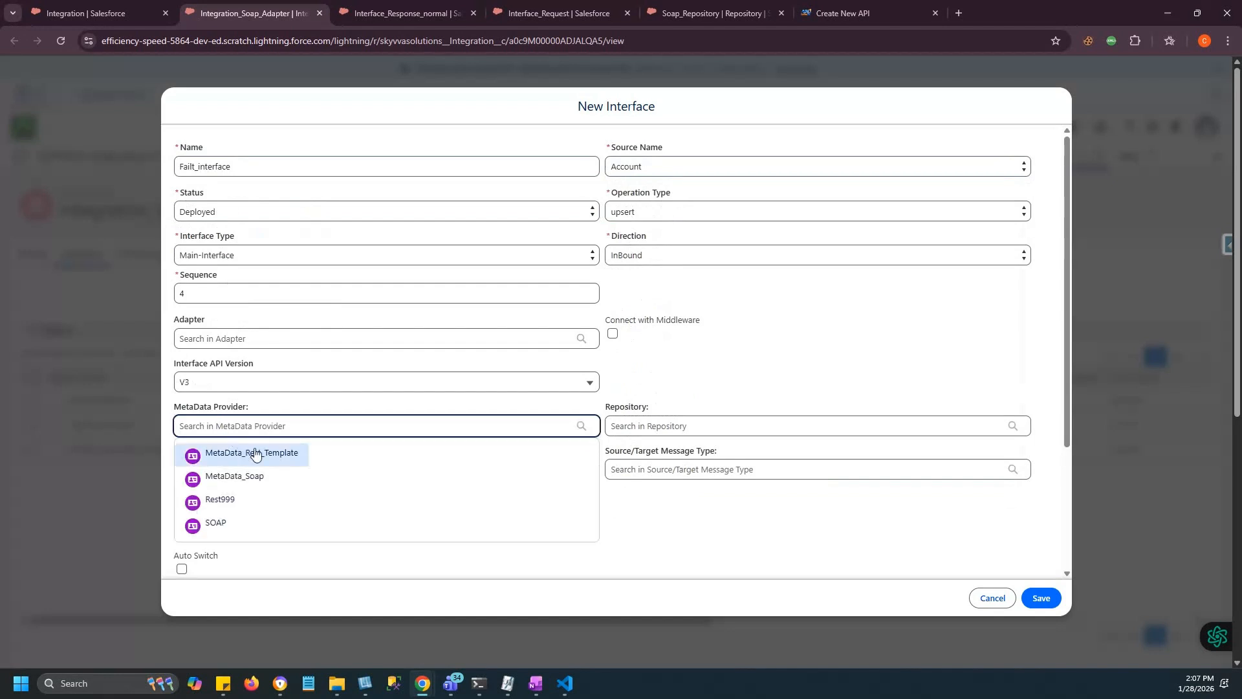
click(246, 476)
click(649, 419)
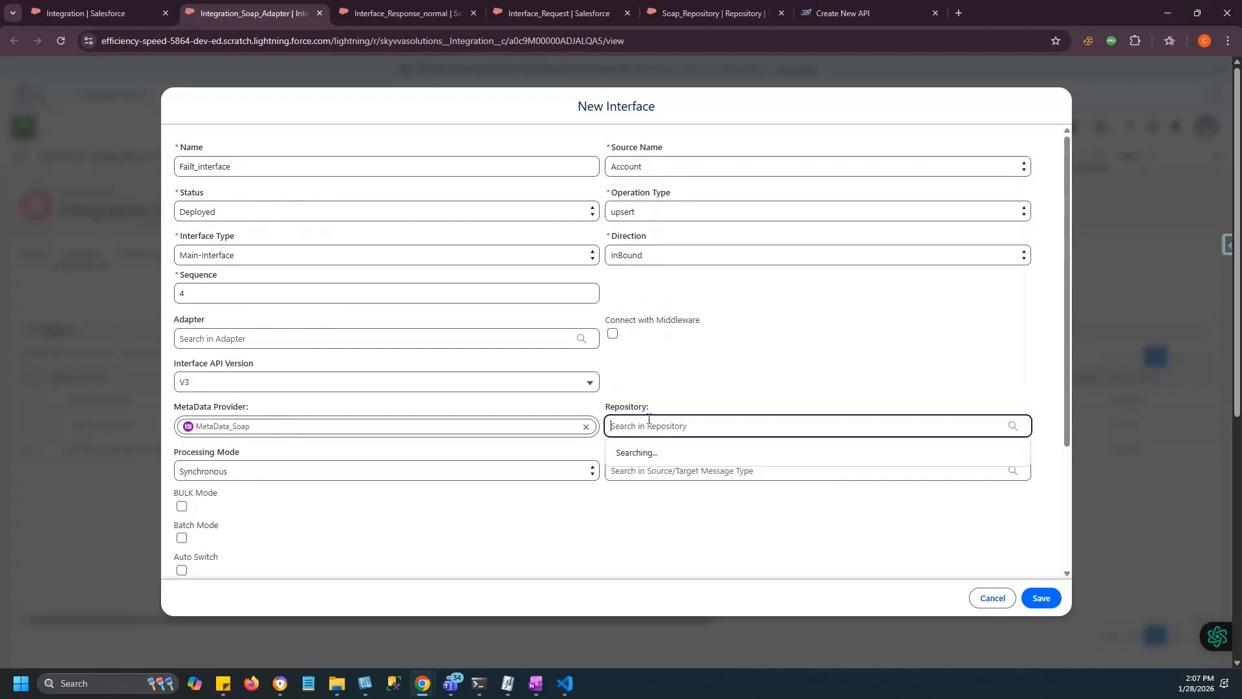
click(644, 456)
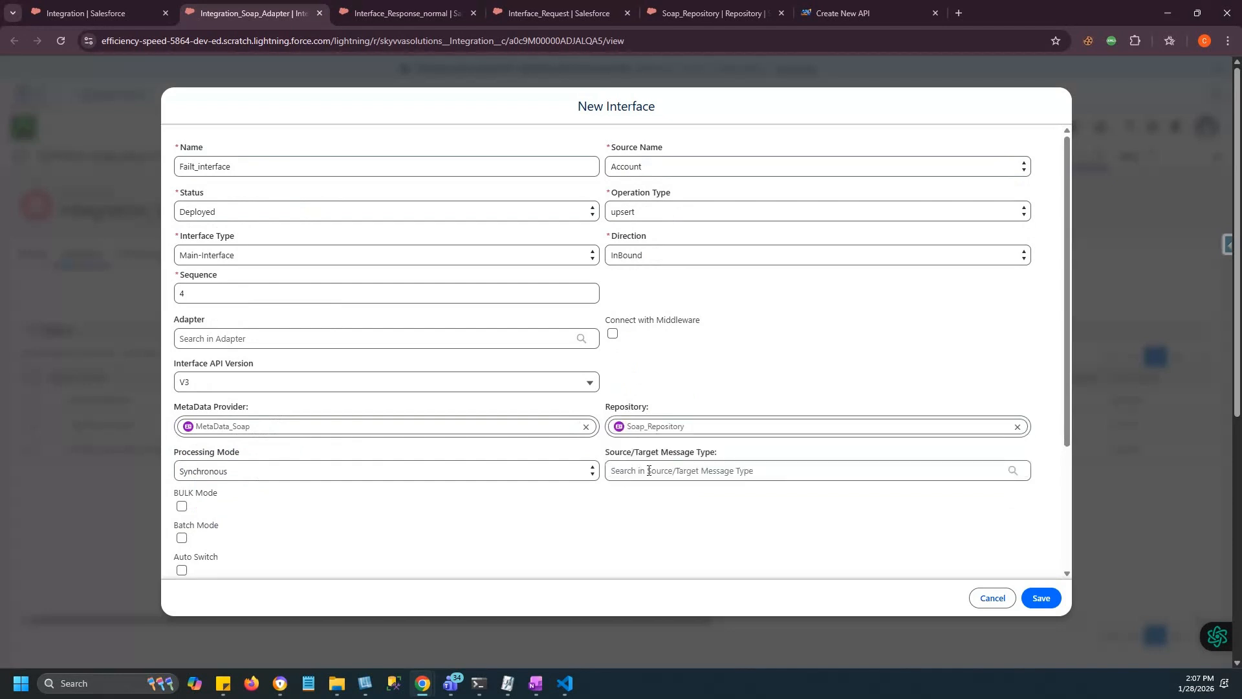
click(632, 471)
text(fa)
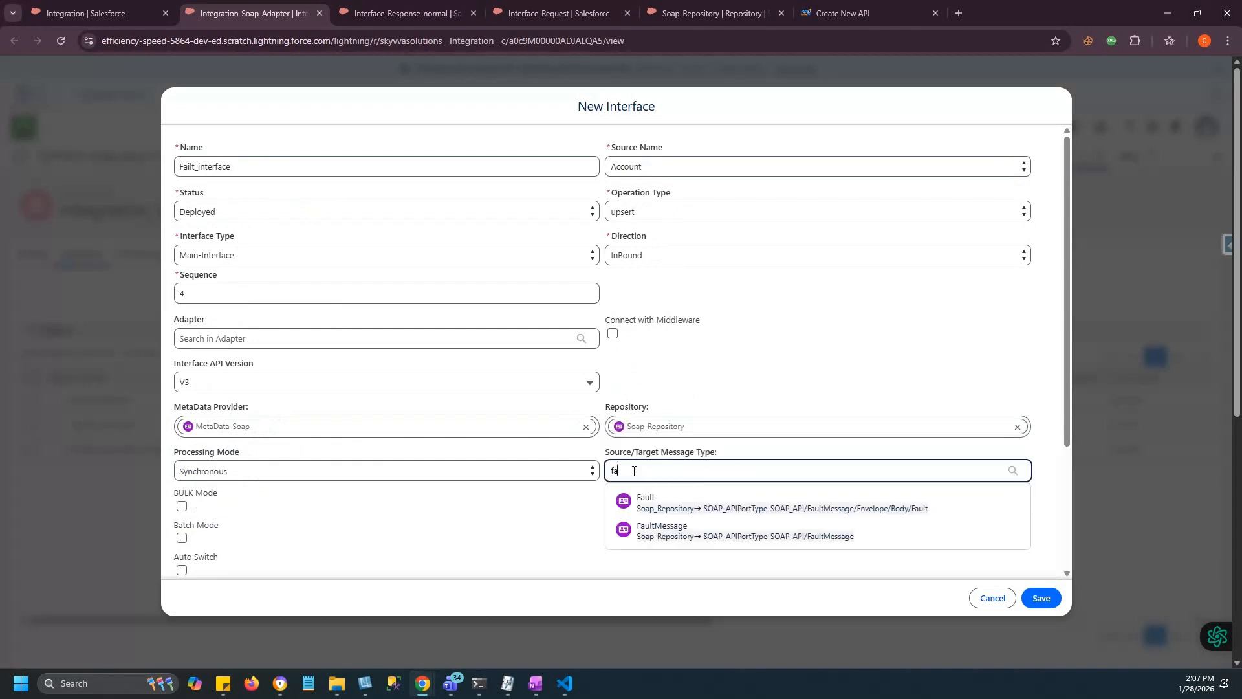
click(662, 535)
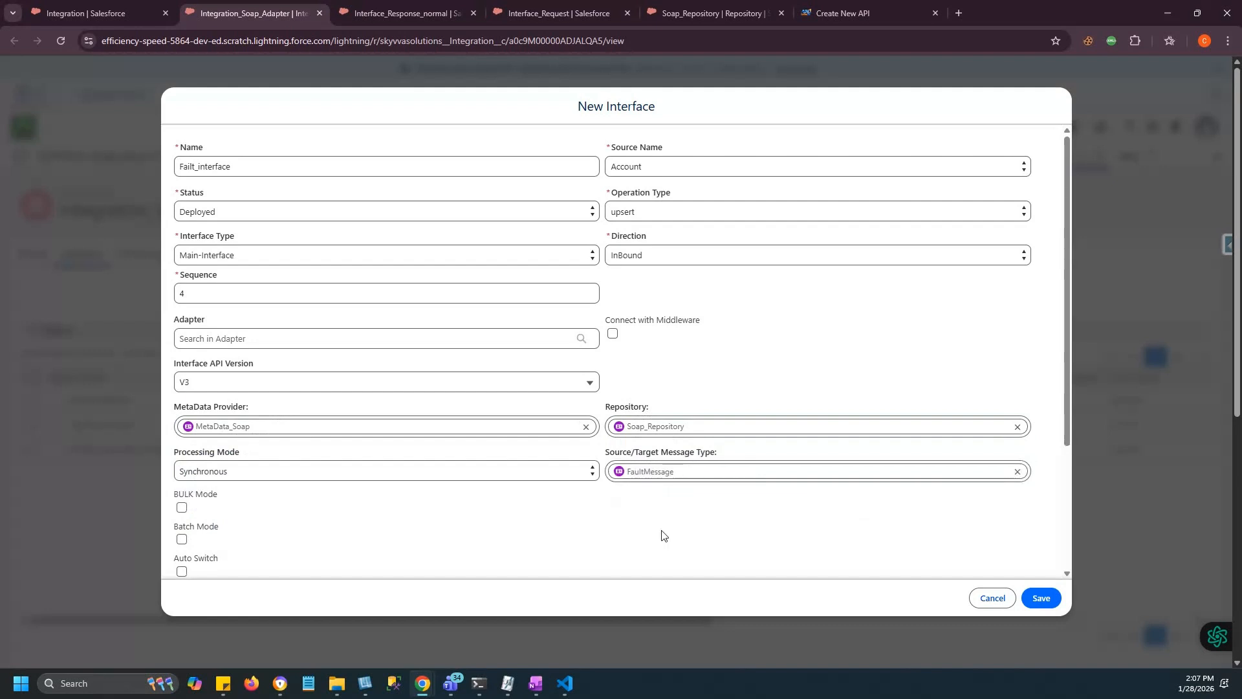
click(1041, 598)
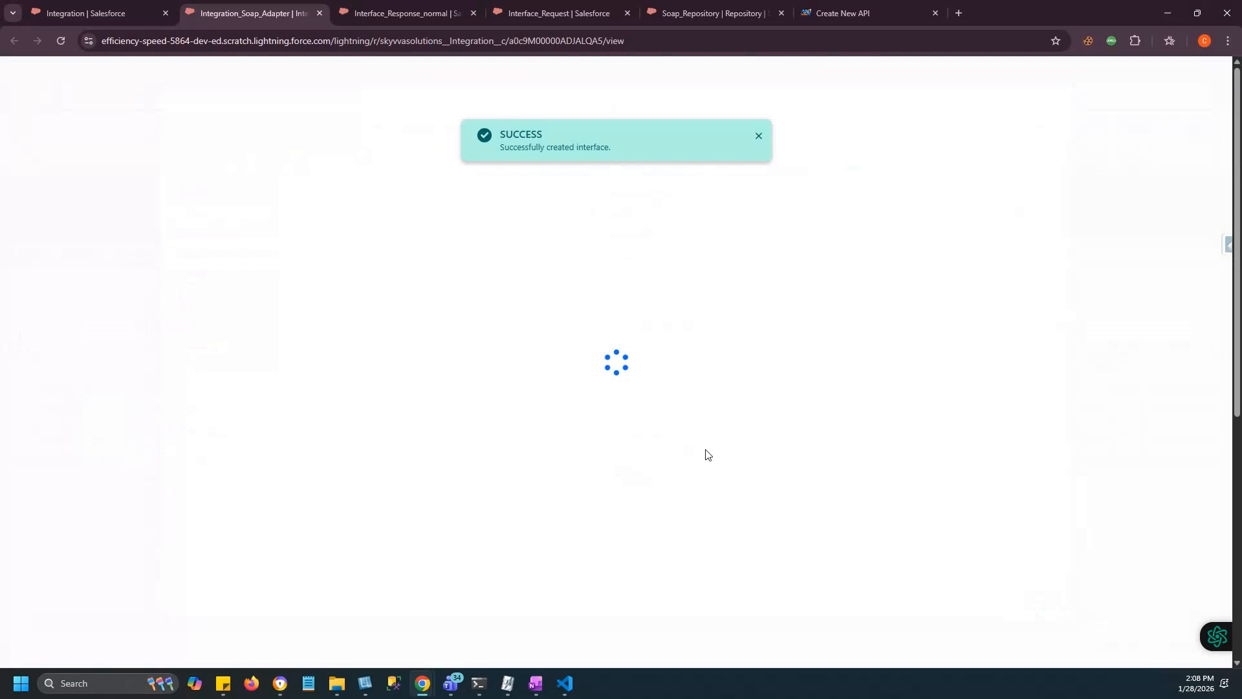
Open the newly created Failt_interface record from the list.
click(90, 473)
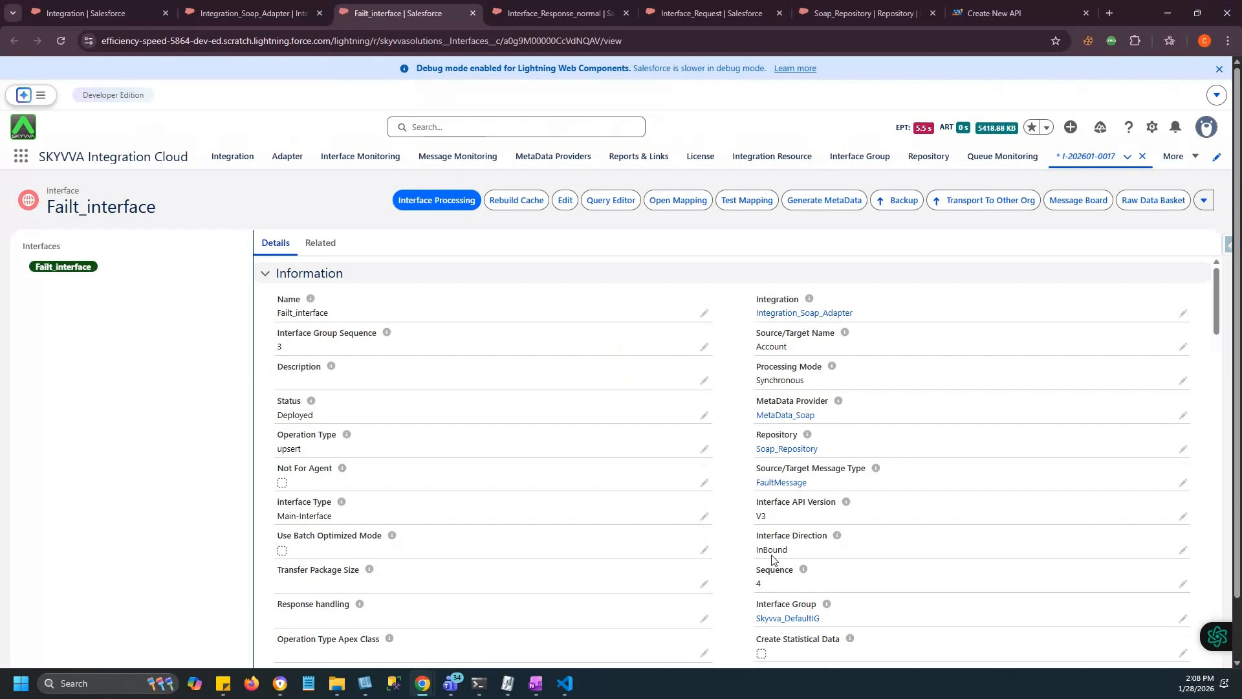
Launch the Mapping Tool from the Failt_interface record.
click(690, 201)
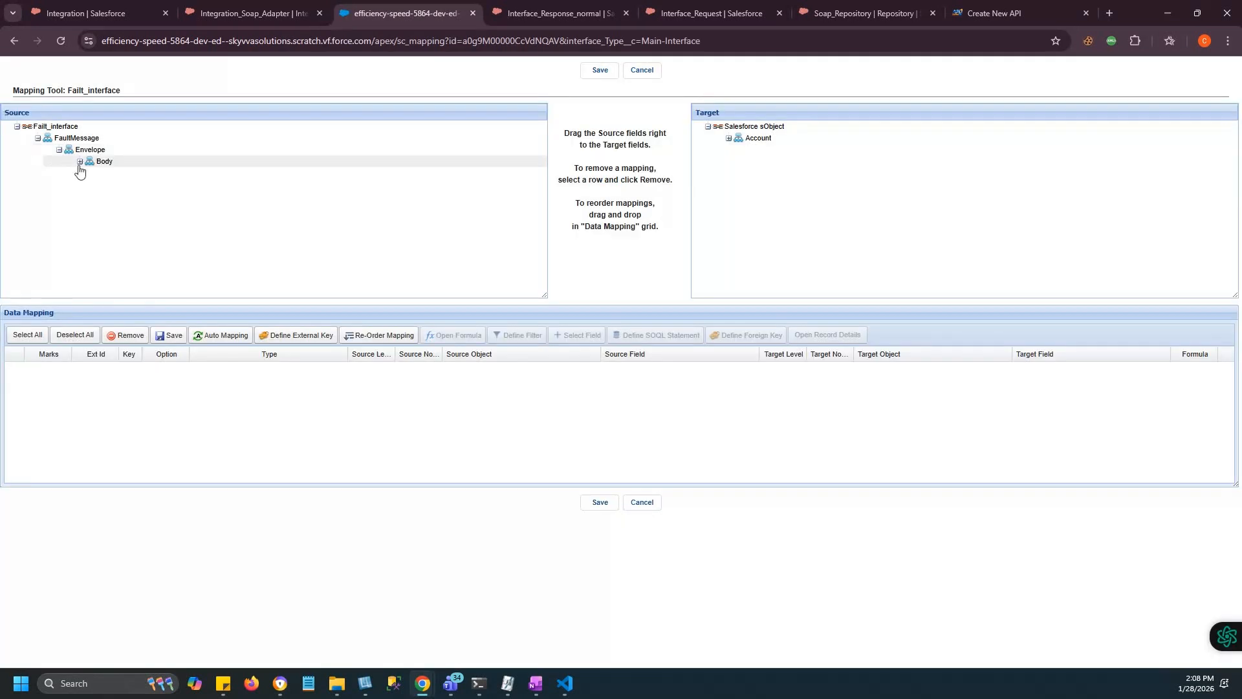
Map Body > Fault to Account, faultcode to Name as external ID, faultstring to AccountNumber, and save.
click(80, 162)
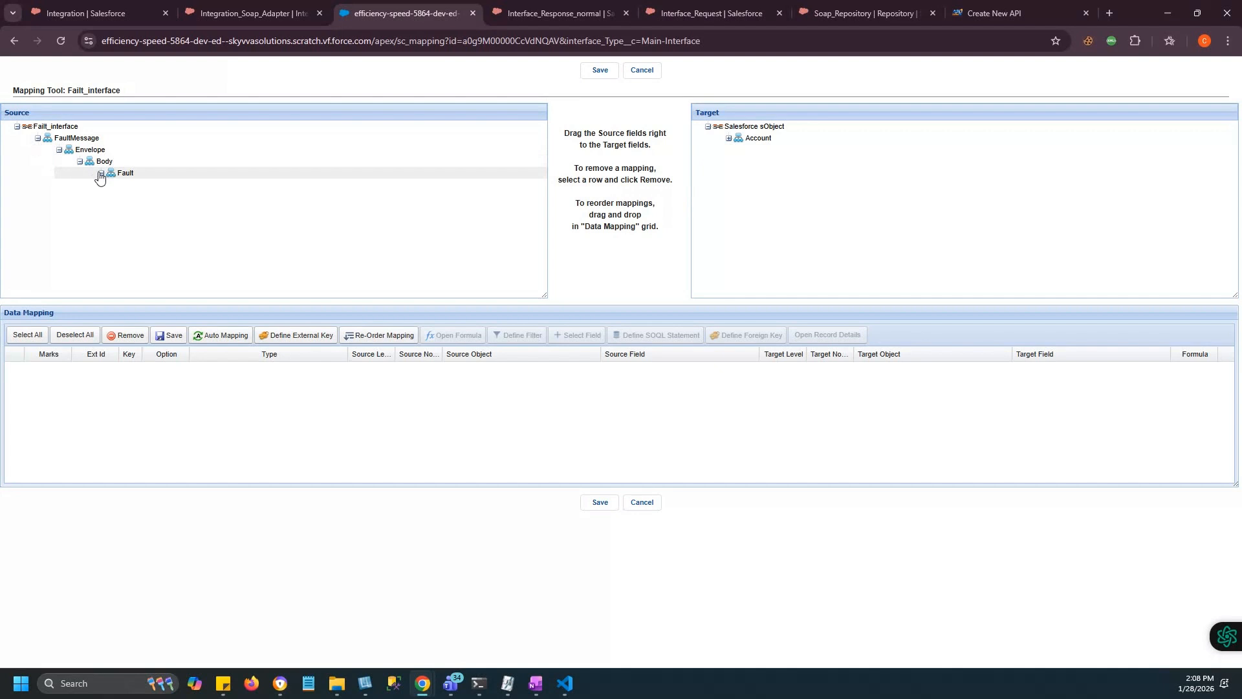
click(100, 173)
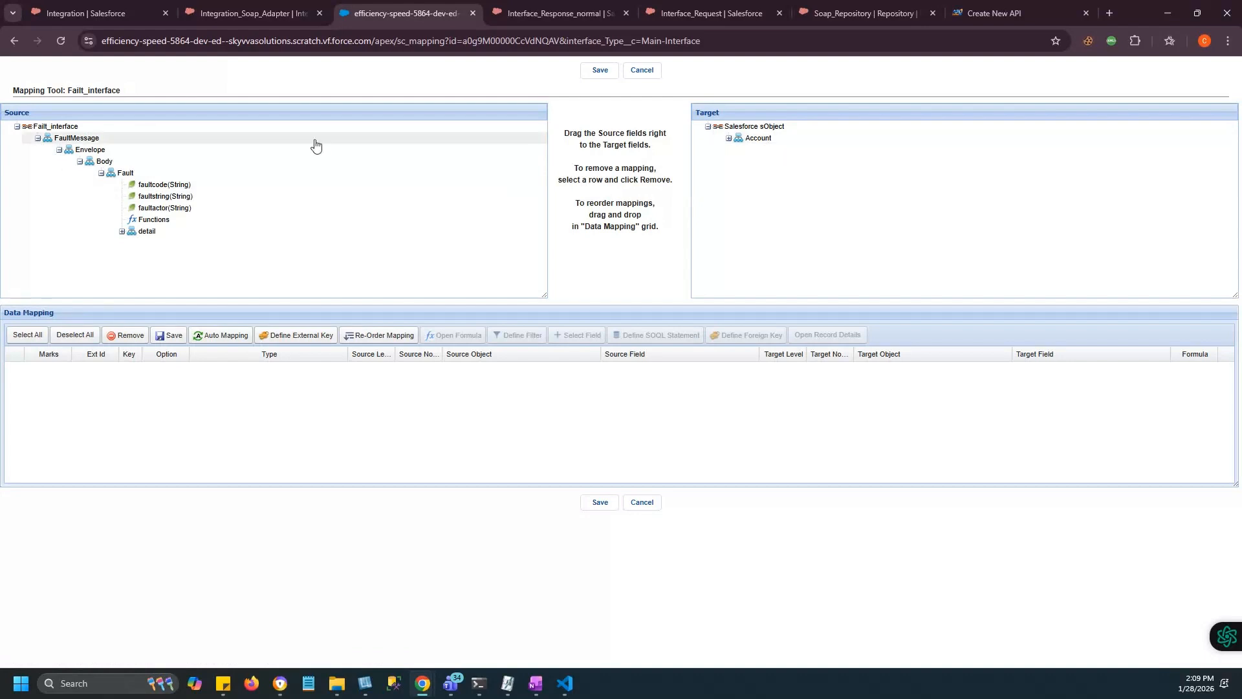
drag(123, 178, 755, 142)
drag(161, 185, 802, 269)
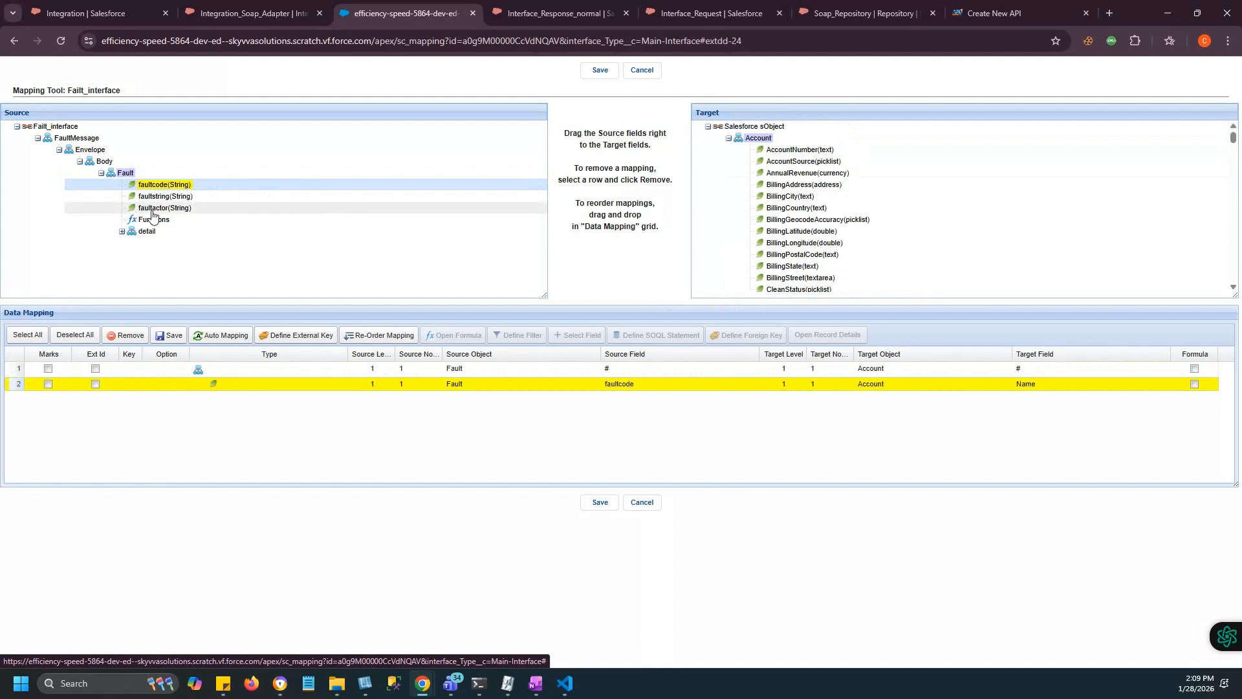
drag(155, 197, 809, 154)
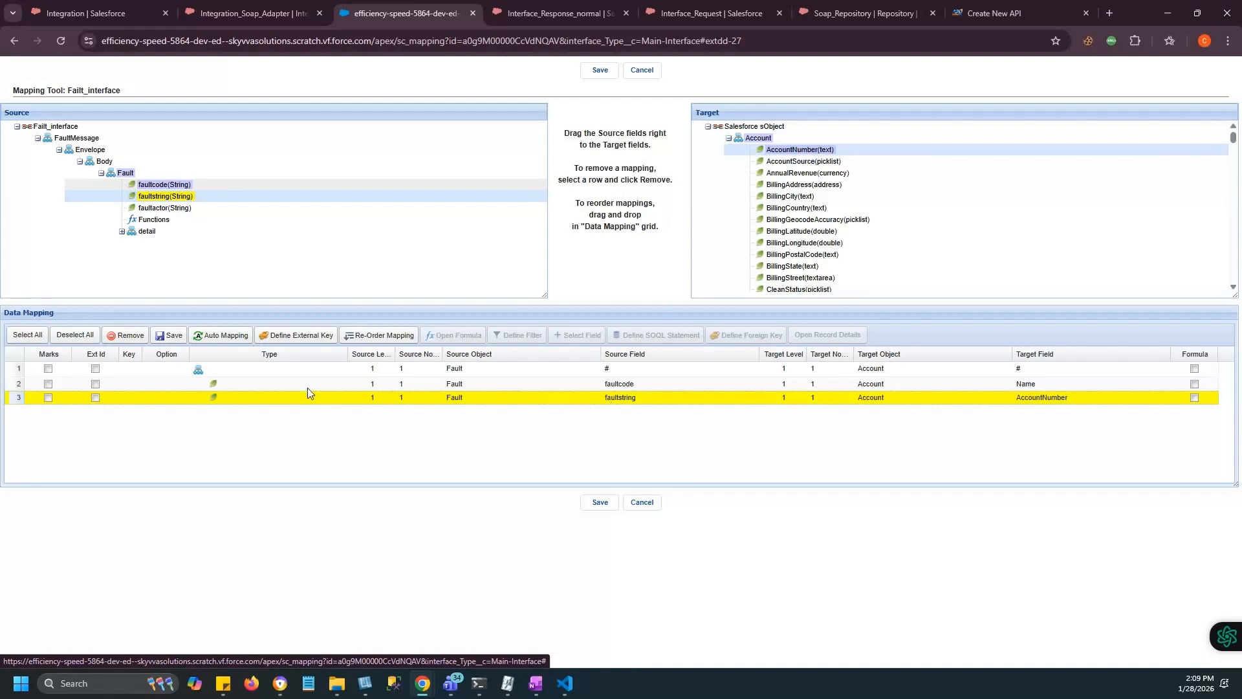
click(587, 383)
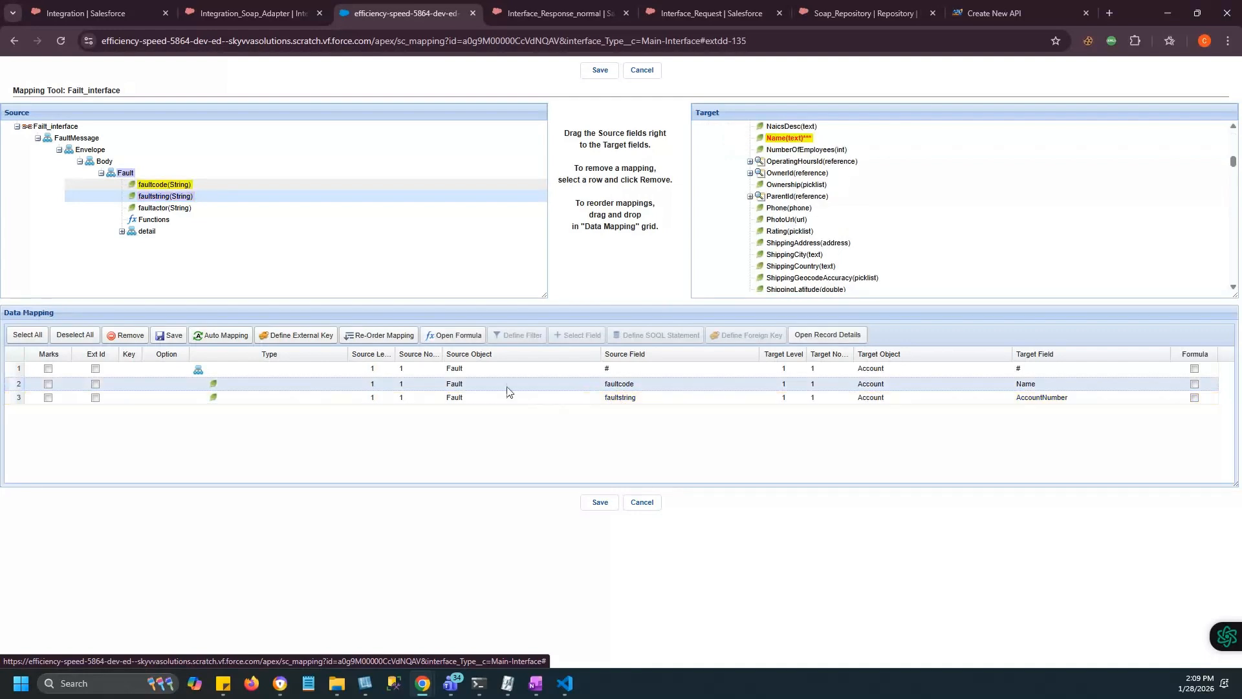
click(95, 383)
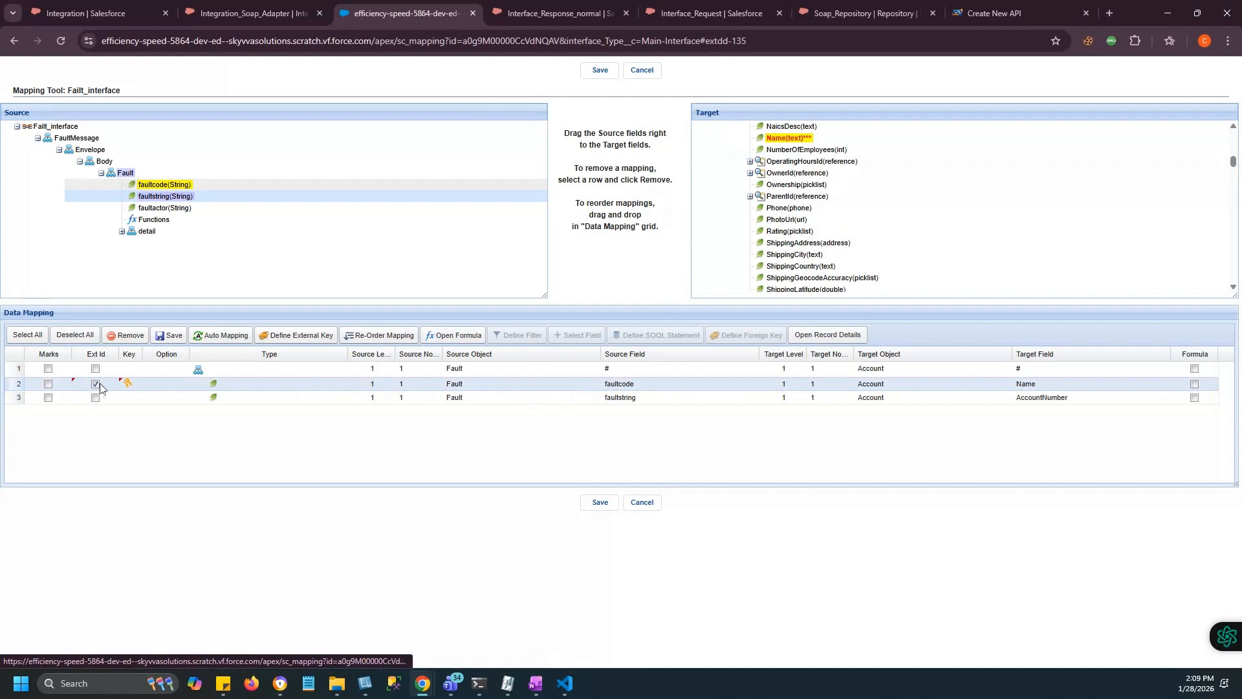
click(612, 505)
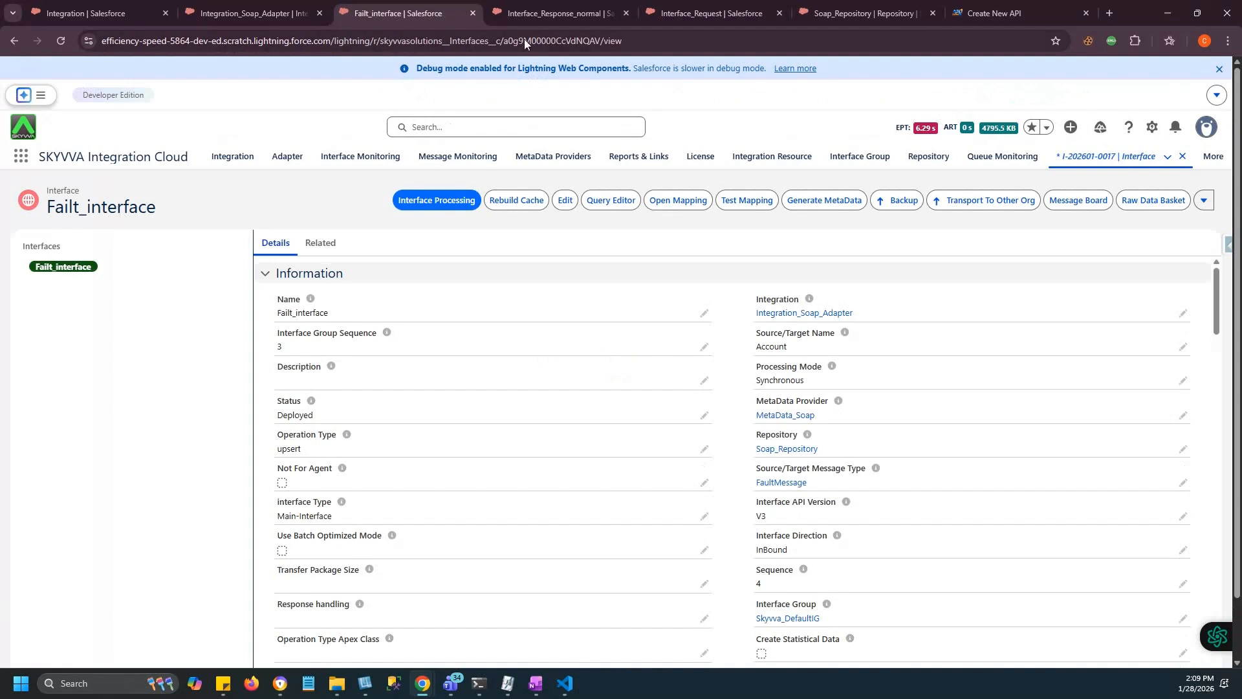
Go to the Interface_Request record and scroll to its InBound/OutBound Setup fields.
click(535, 11)
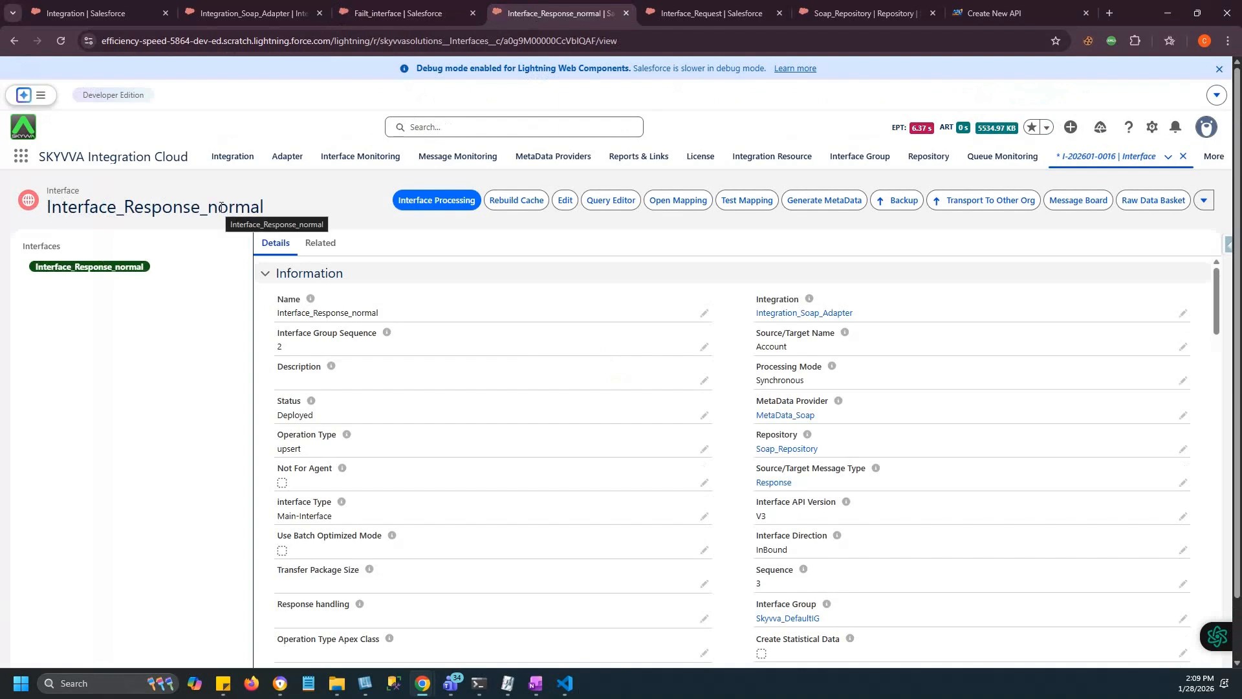
click(719, 5)
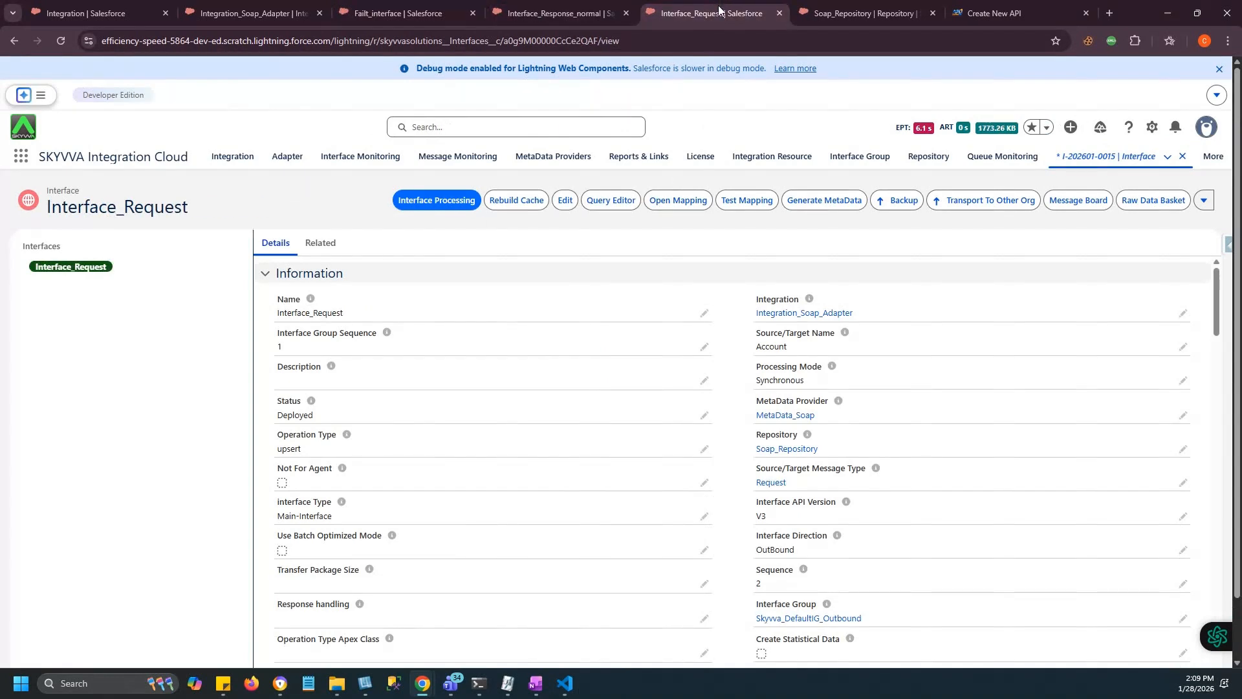
drag(1218, 299, 1212, 444)
scroll(413, 443, down, 15)
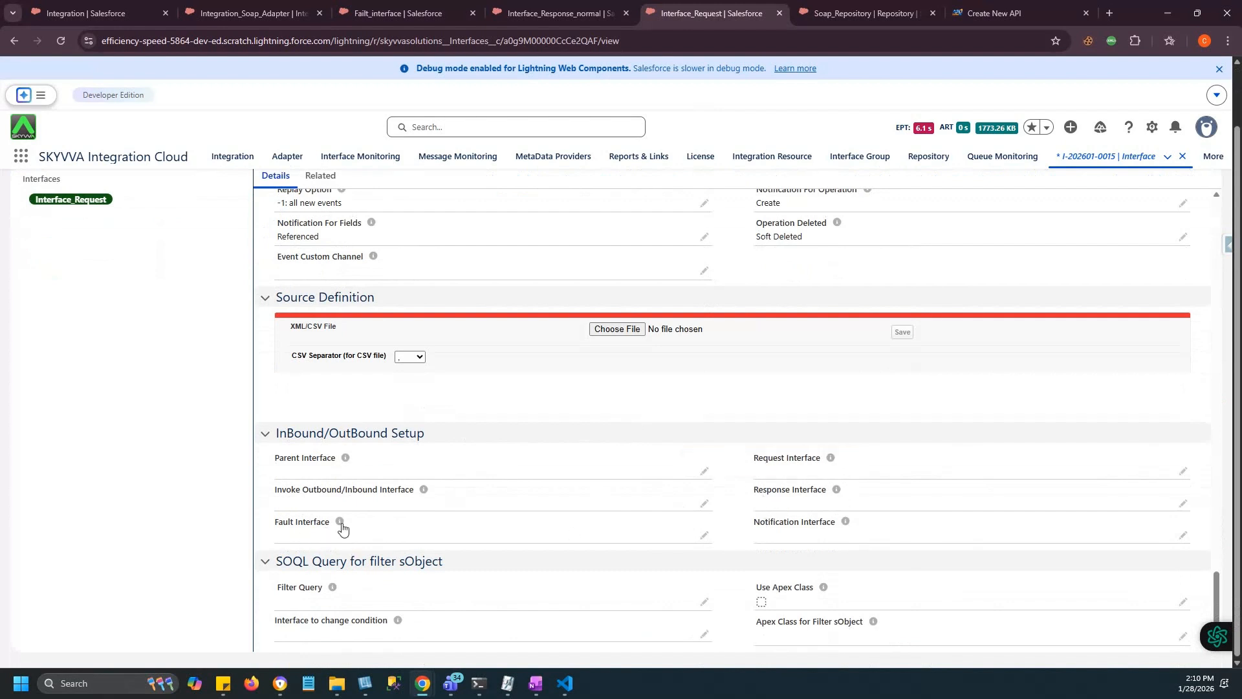
mouse_move(340, 526)
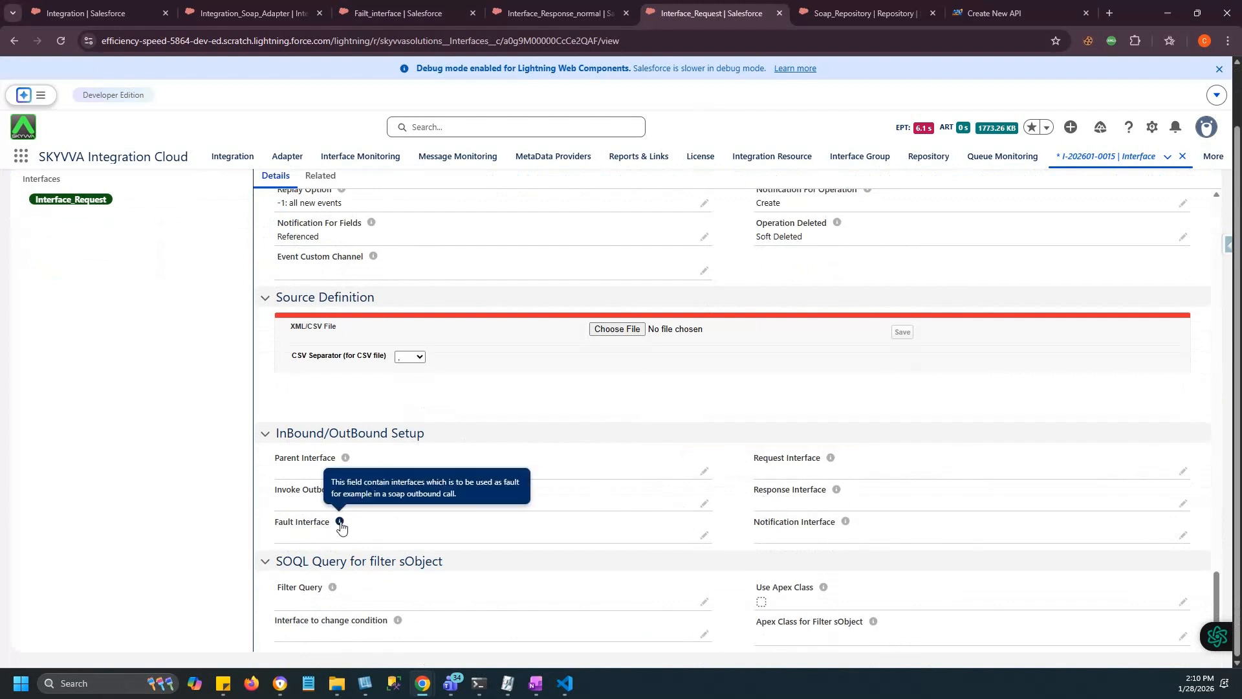
Link Failt_interface as fault and Interface_Response_normal as response interface on Interface_Request, and save.
click(705, 536)
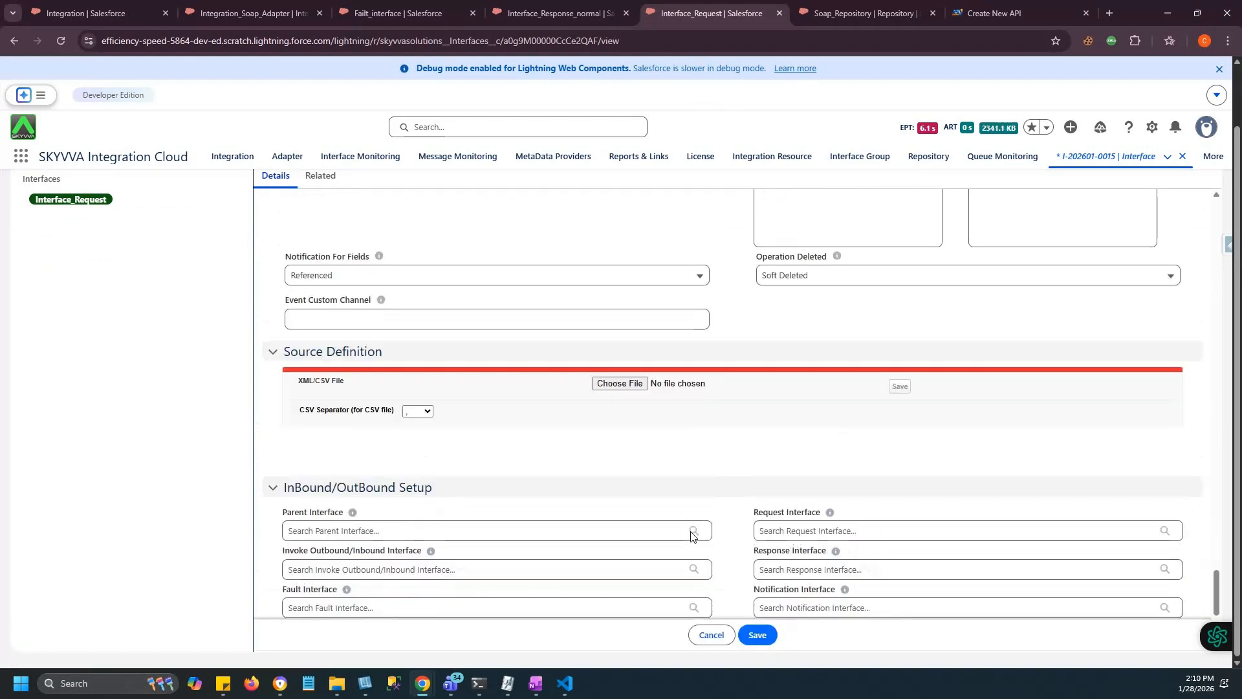
scroll(691, 536, down, 1)
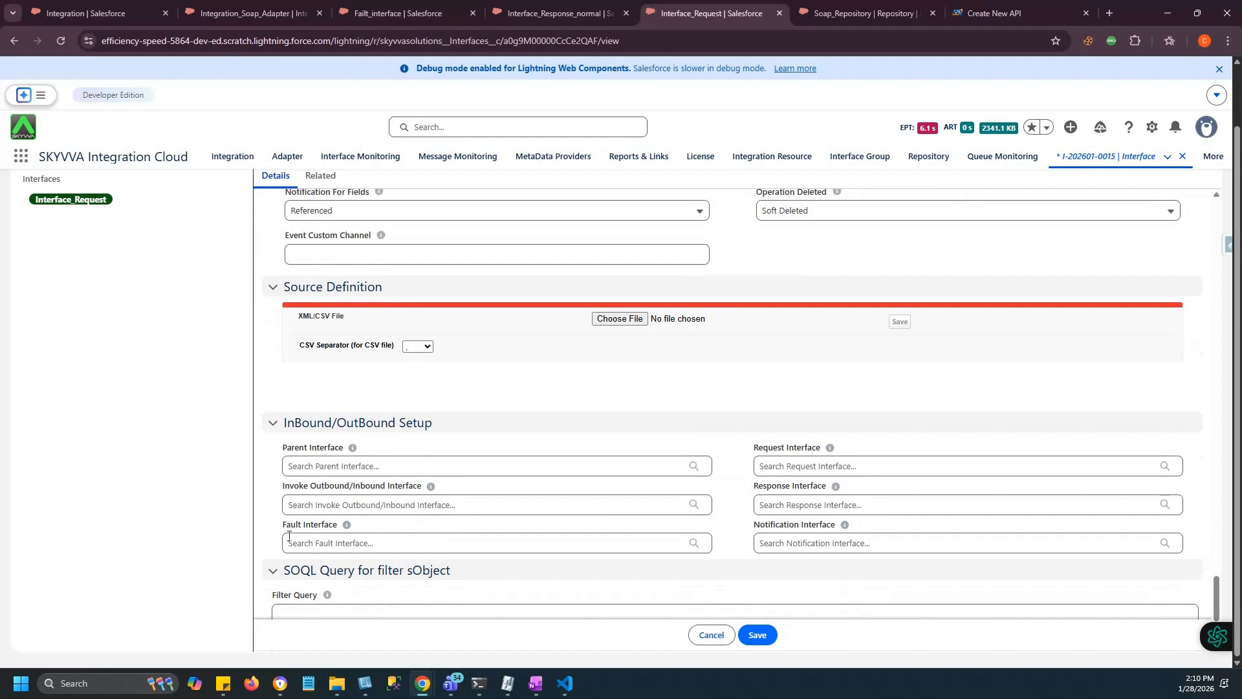
click(314, 543)
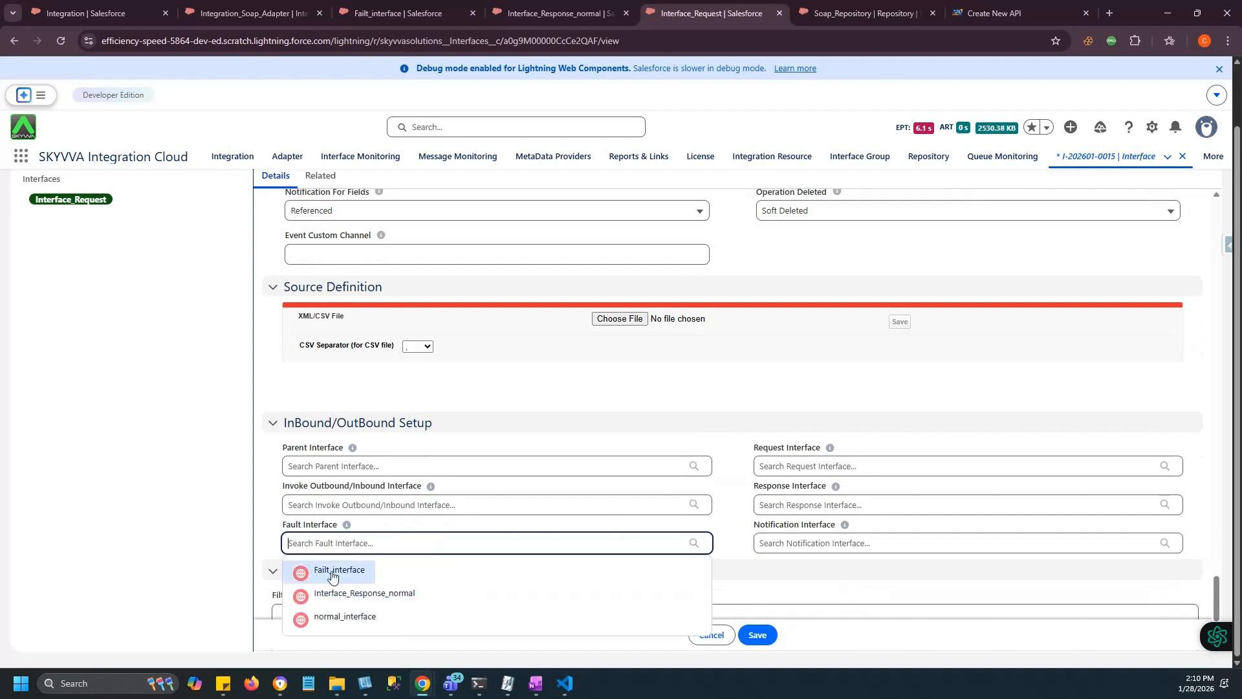
click(332, 571)
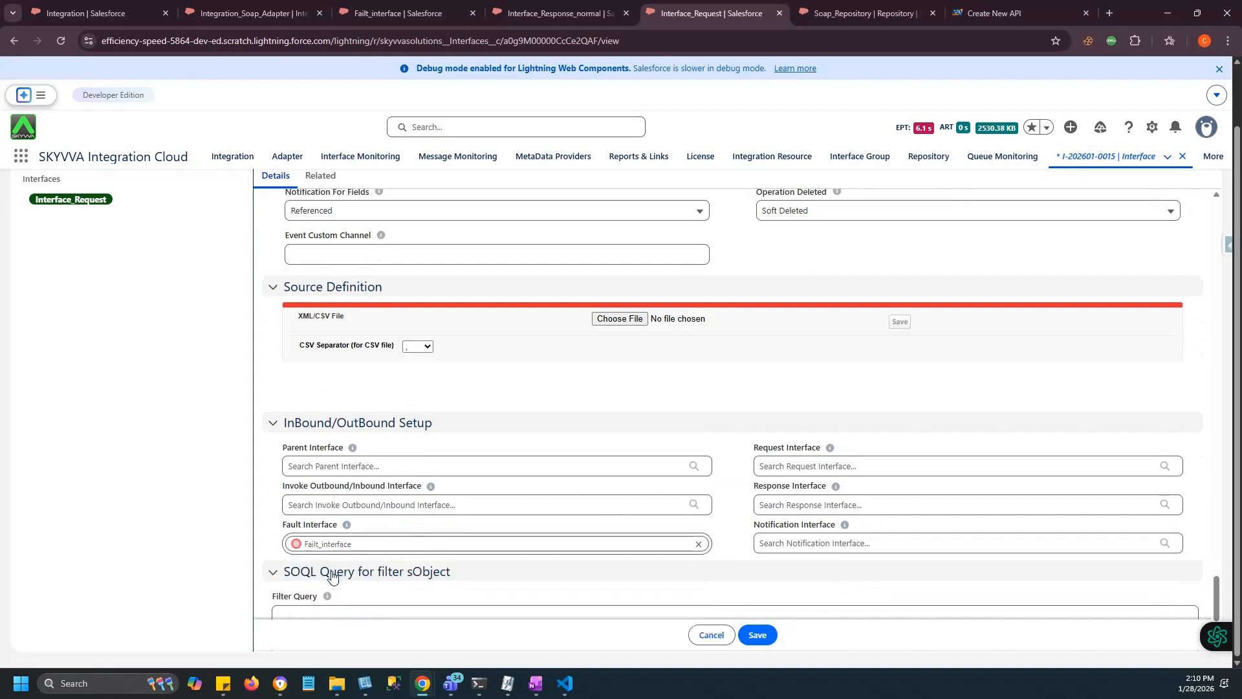
click(781, 505)
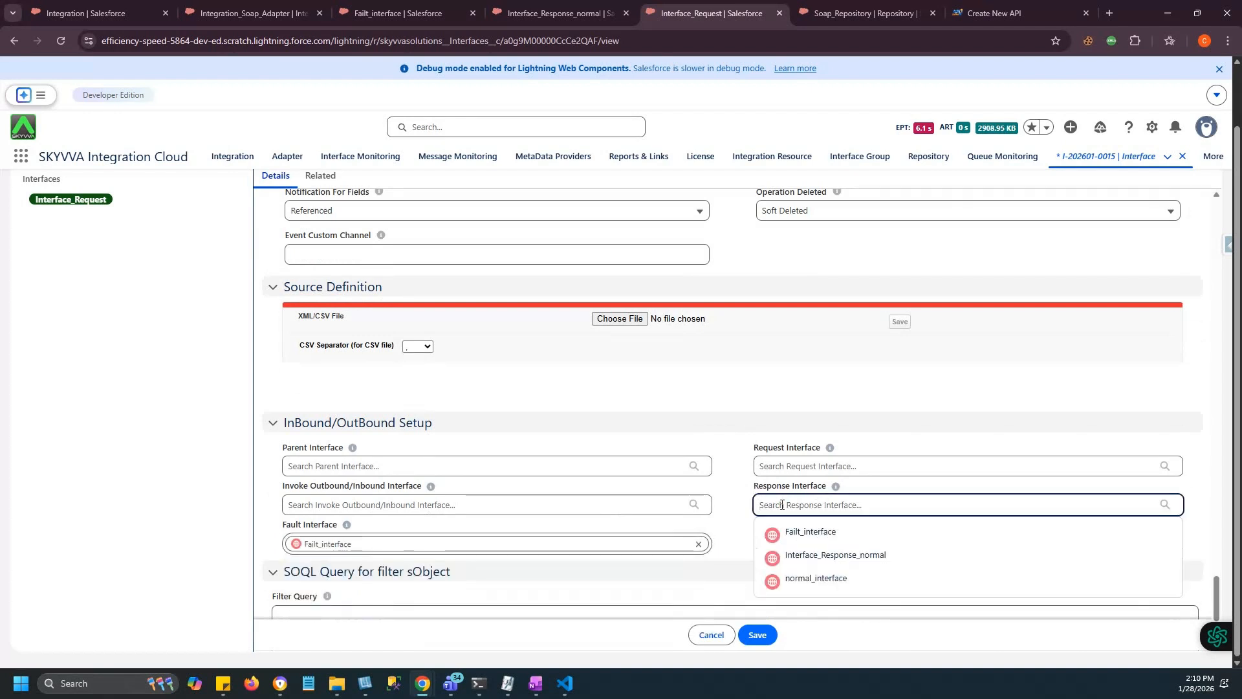
click(831, 557)
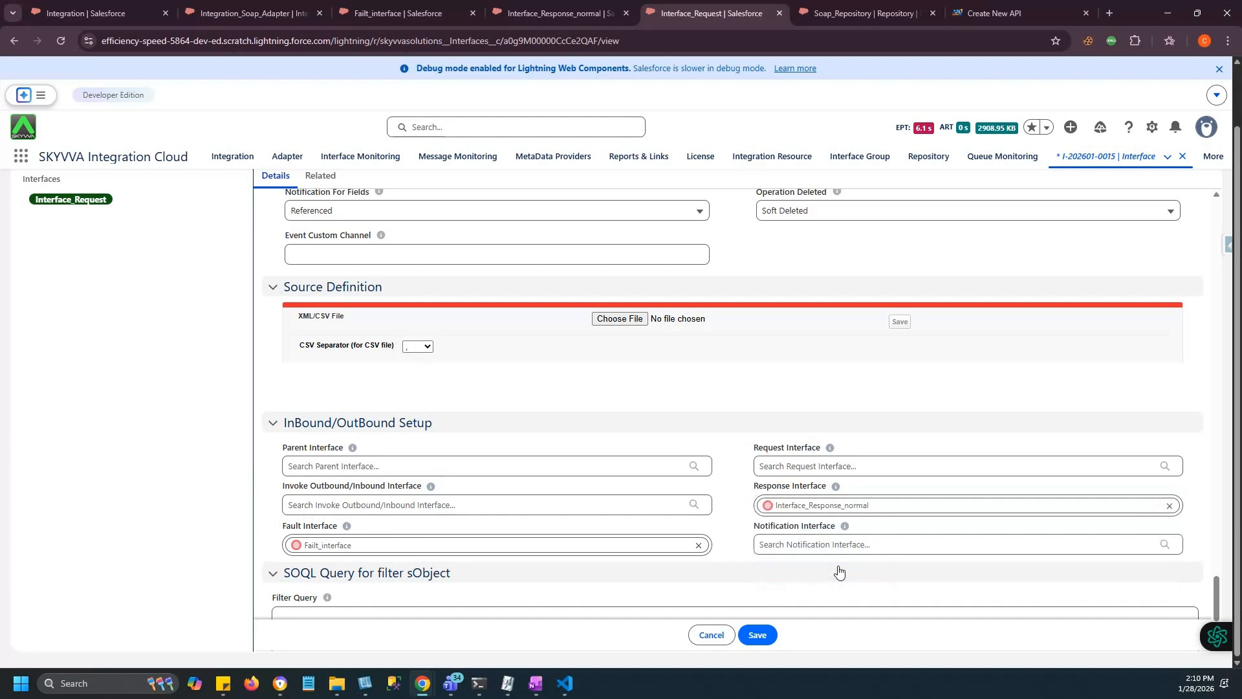
click(763, 635)
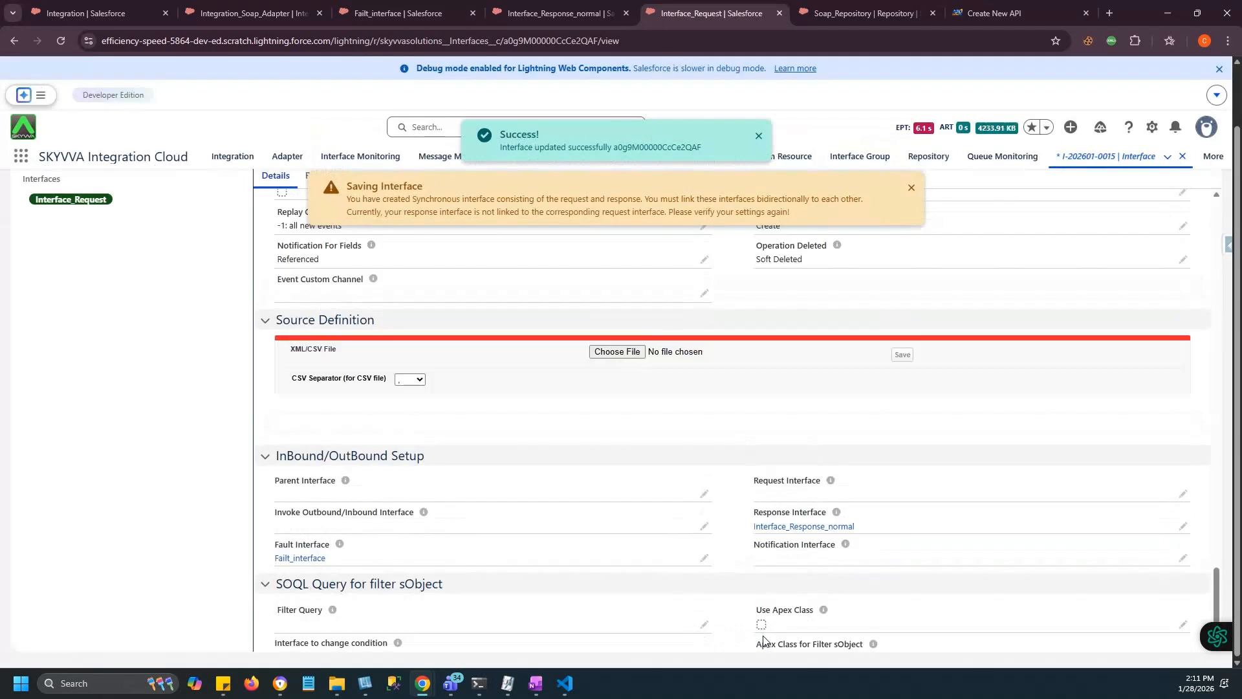
click(756, 12)
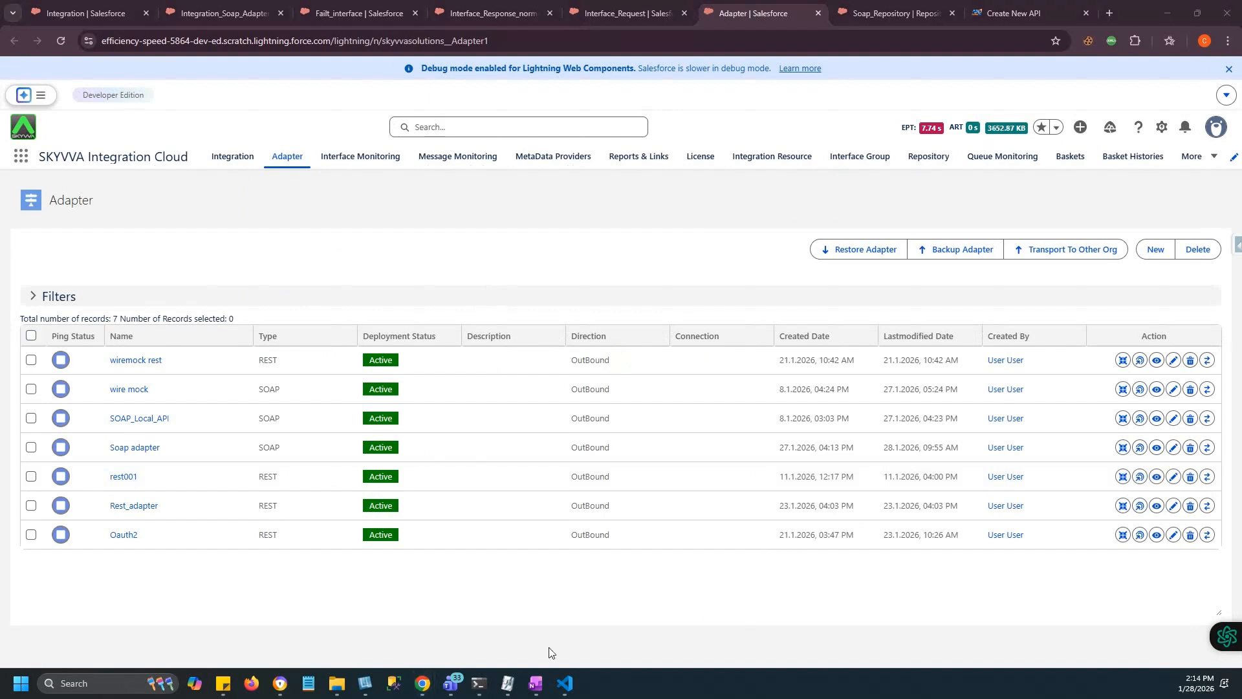
Create a new adapter Soap_Adapter with type SOAP, direction OutBound and status Active.
click(1156, 254)
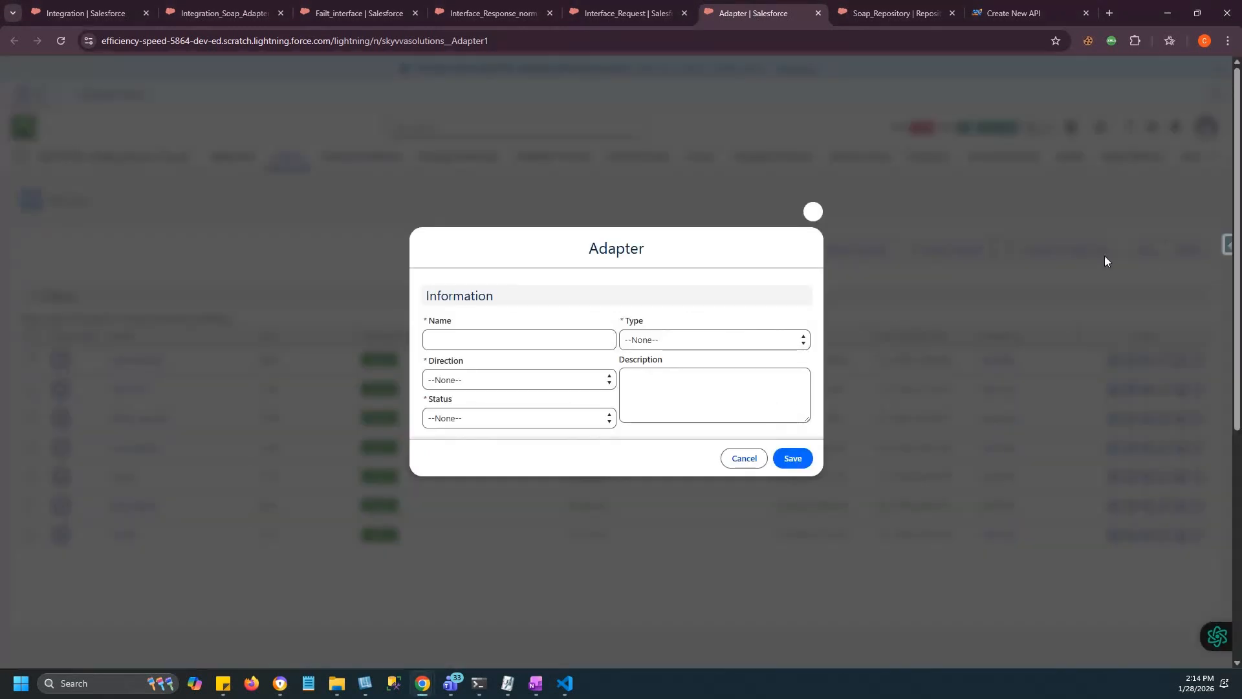
click(455, 341)
text(Soap_A)
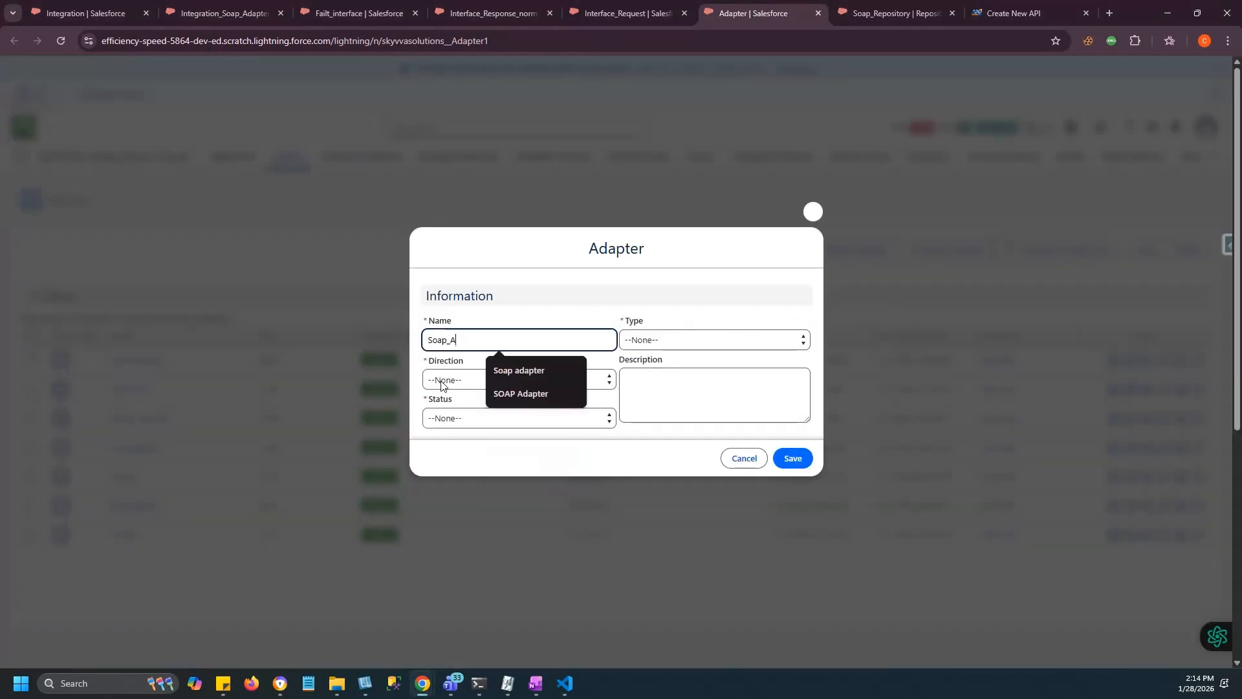
text(dapter)
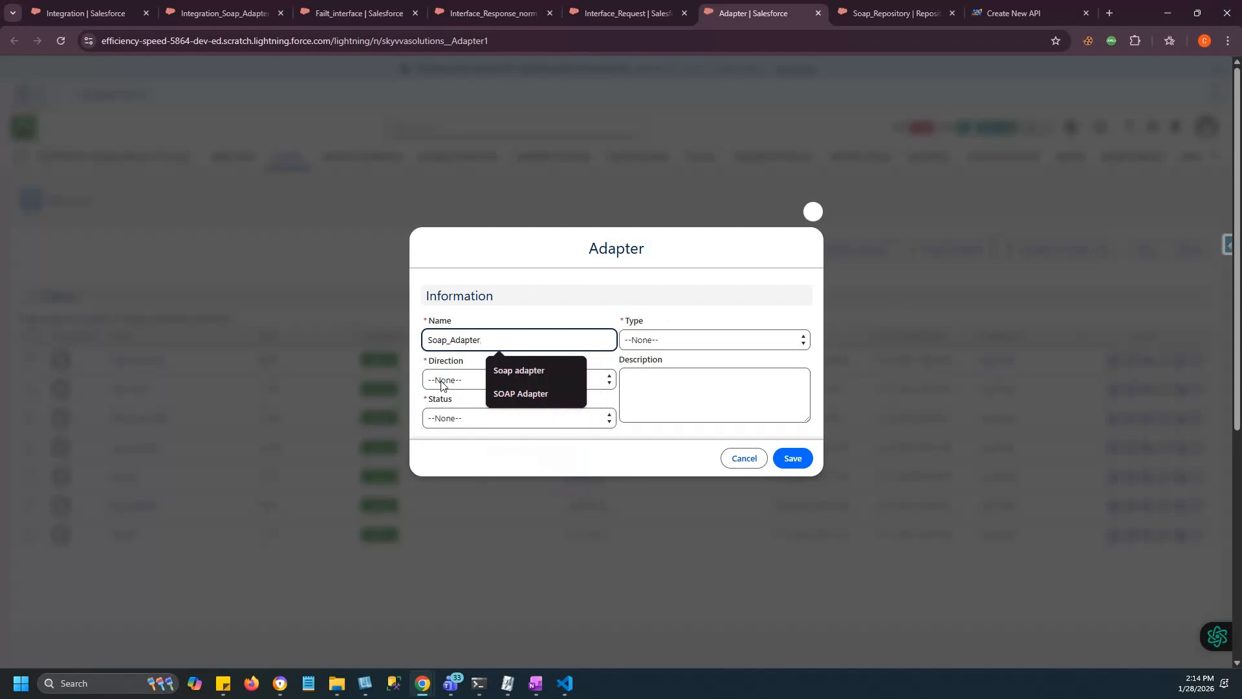
click(664, 339)
text(soap)
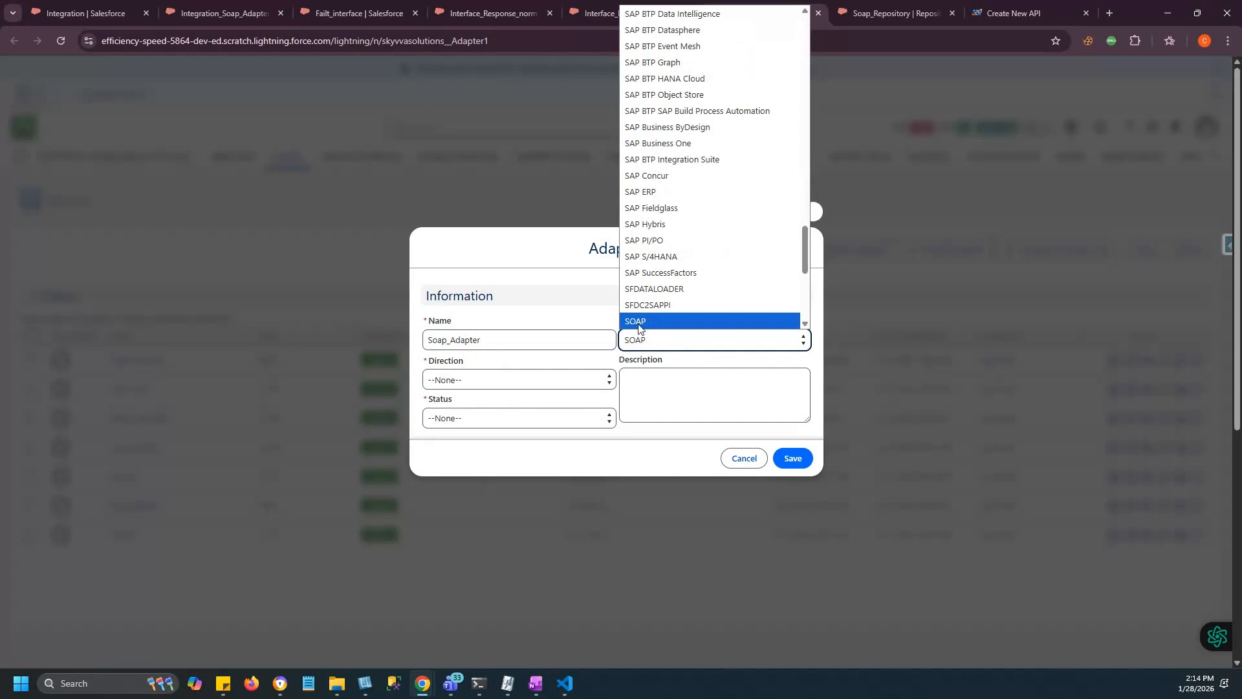
click(640, 322)
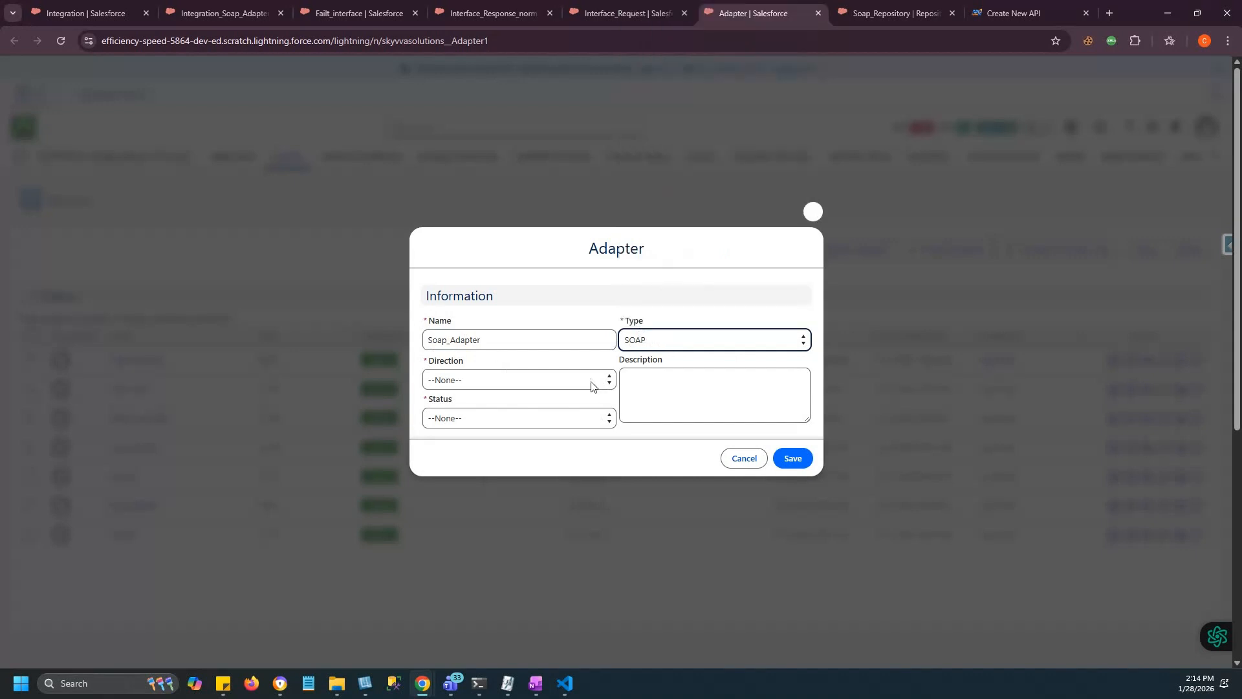
click(439, 382)
click(447, 432)
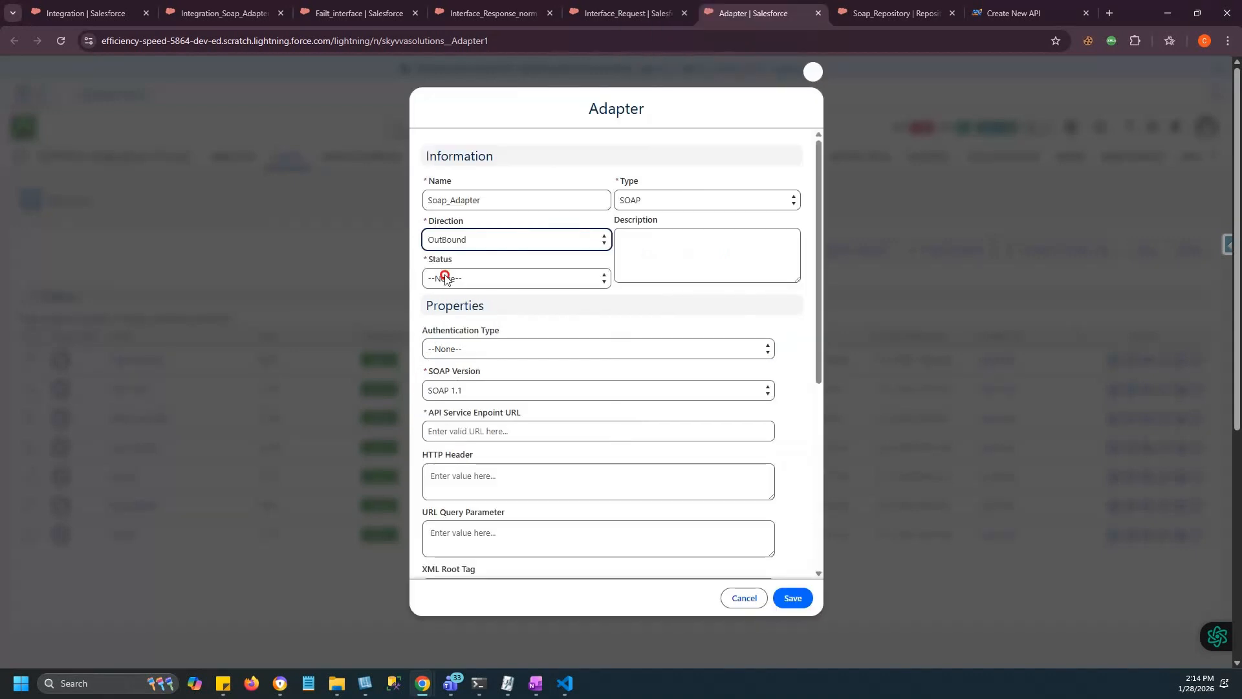
click(464, 282)
click(449, 318)
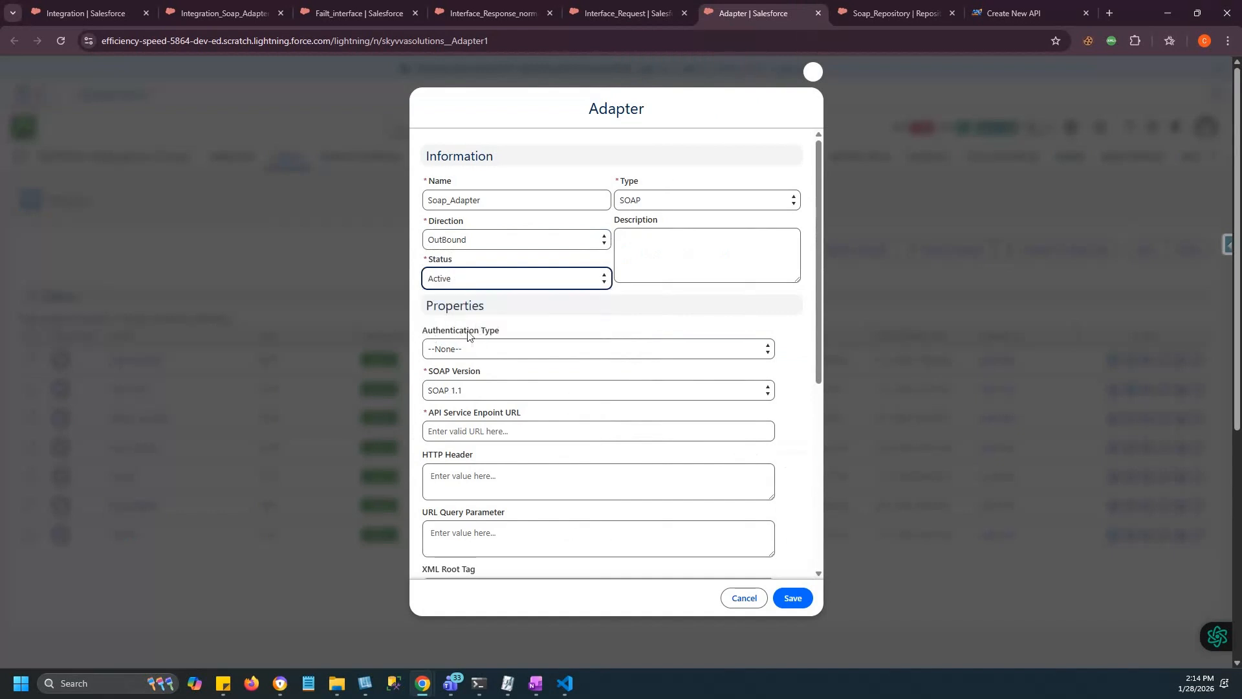
click(451, 350)
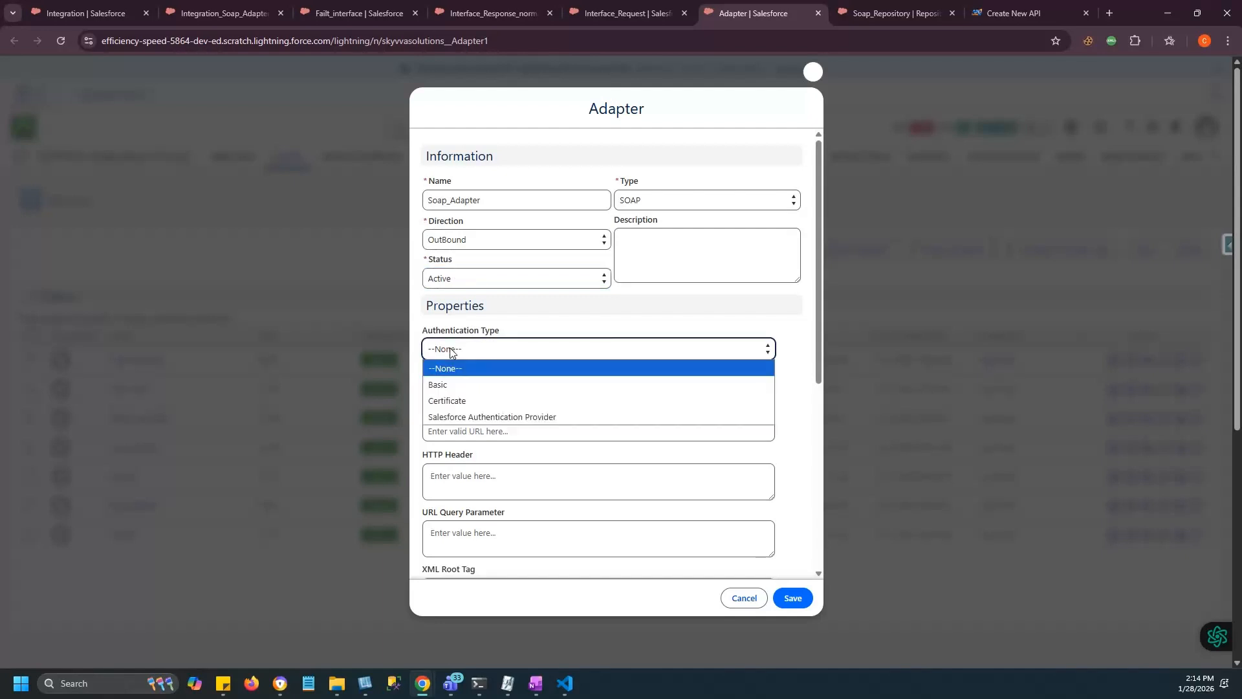
Choose Basic authentication and fill in the adapter's username and password.
click(444, 386)
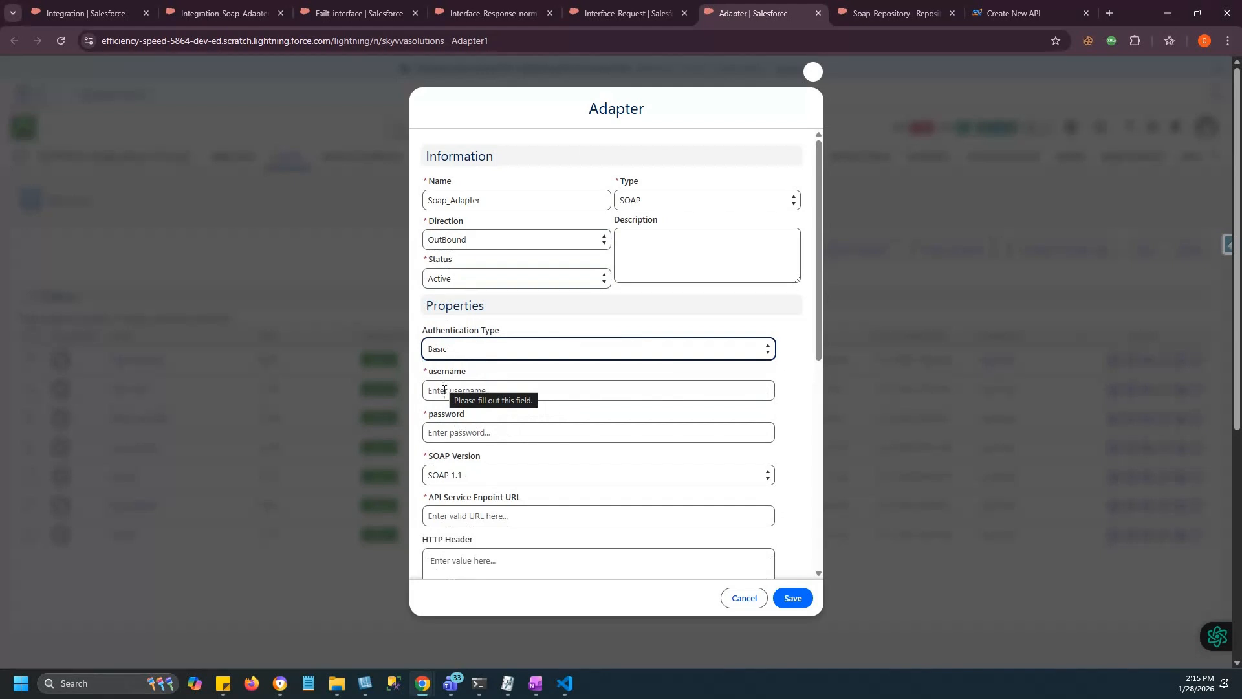
click(444, 390)
text(Ad)
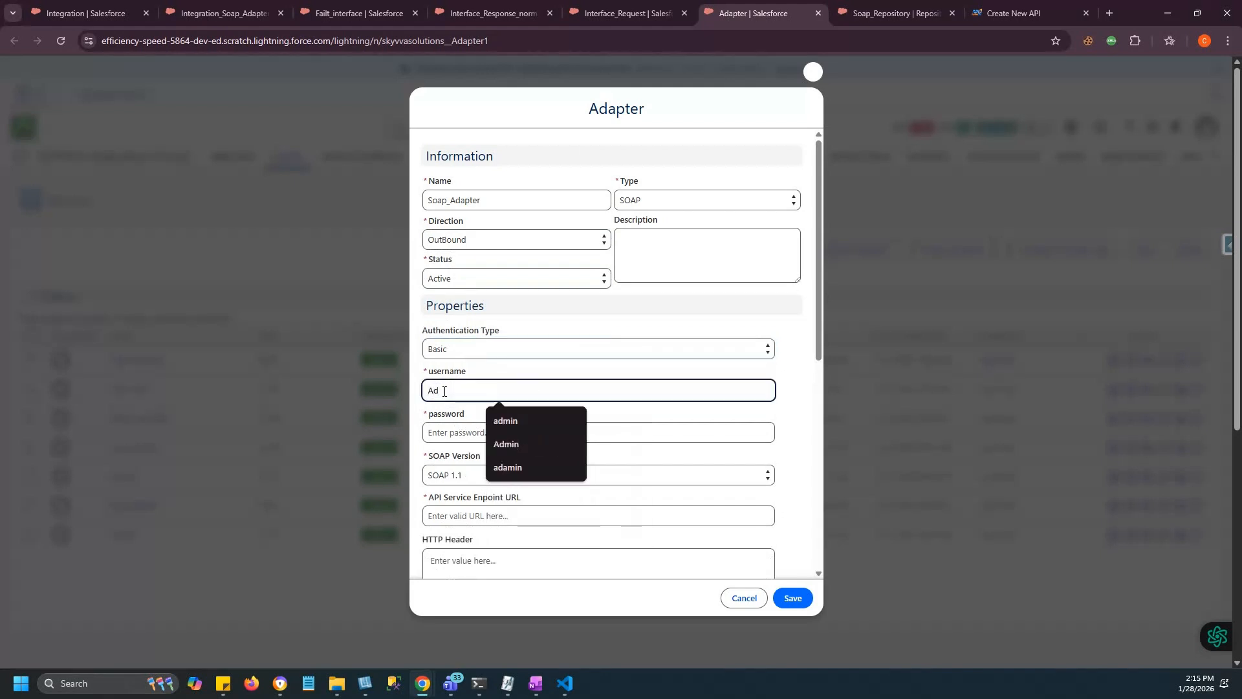
click(508, 444)
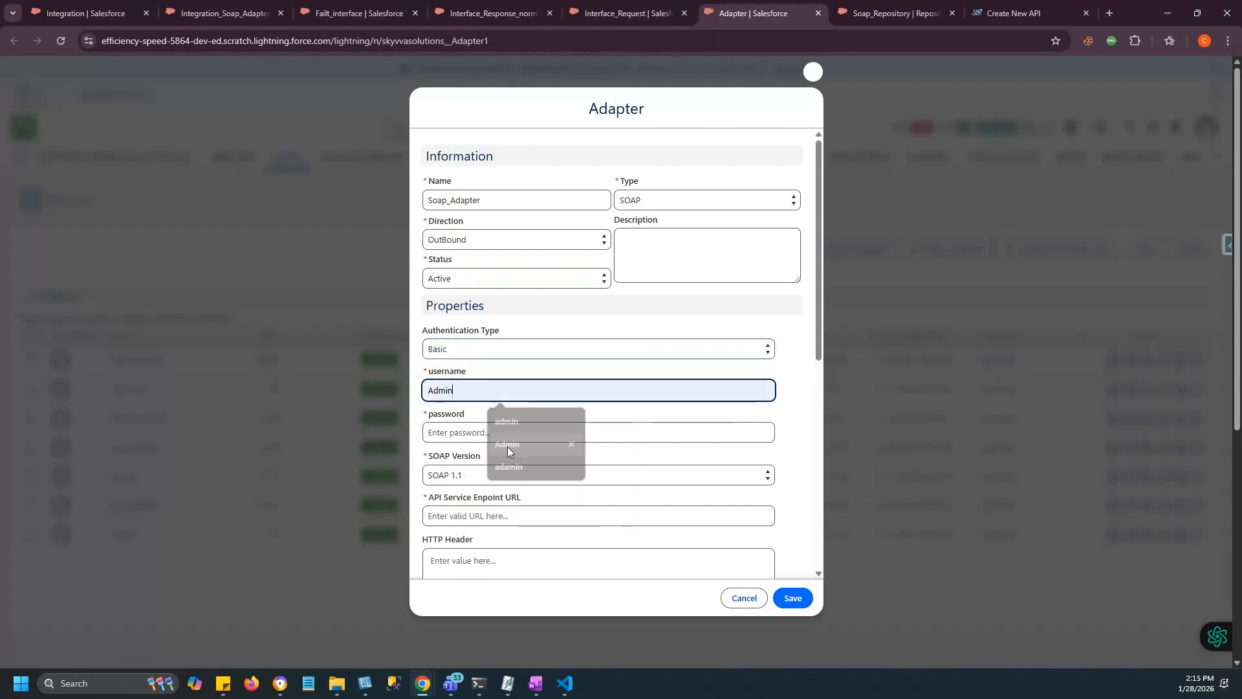
click(462, 439)
text(ad)
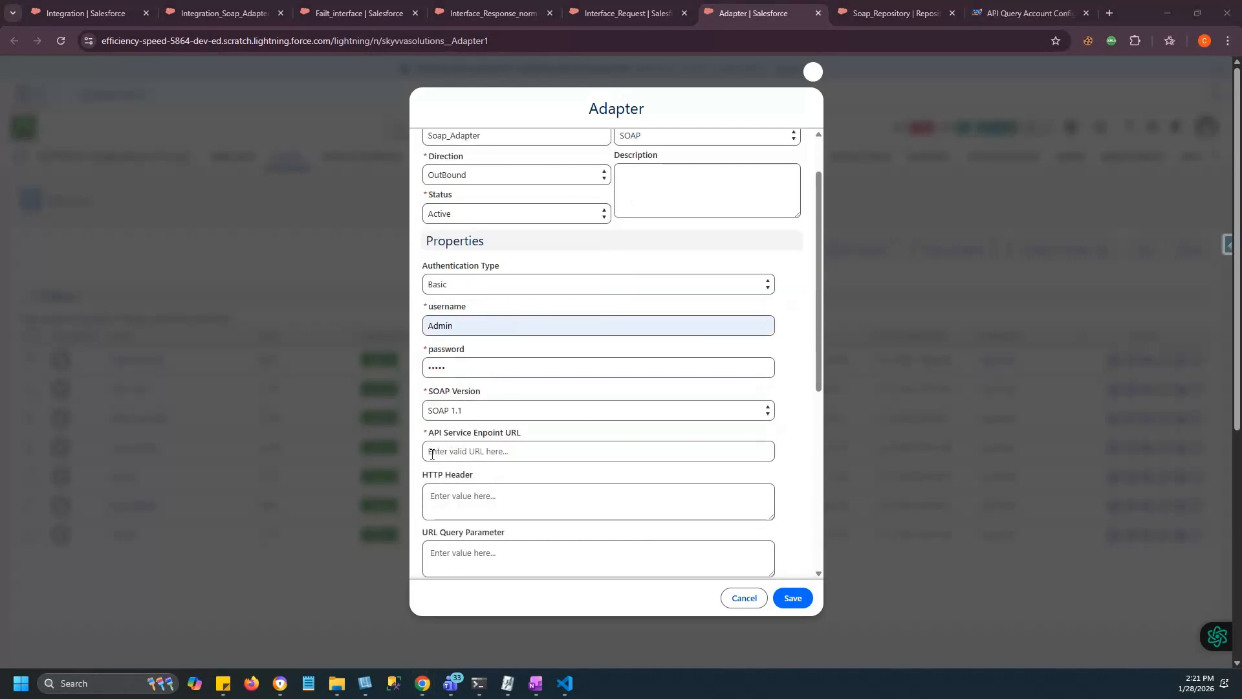
Paste the customer24 soap_api endpoint URL into API Service Endpoint URL and save the adapter.
click(433, 454)
text(https://d4c27dad2d10.ngrok-free.app/customer24.online.api/v1/soap_api)
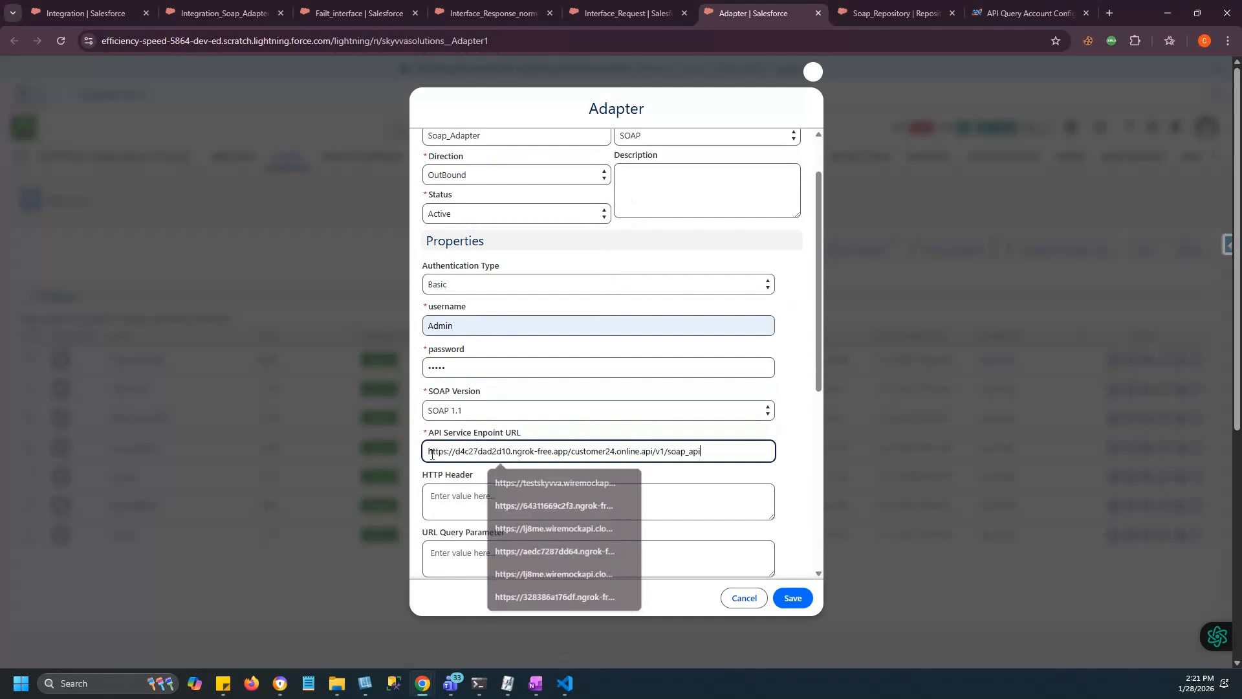
scroll(503, 468, down, 2)
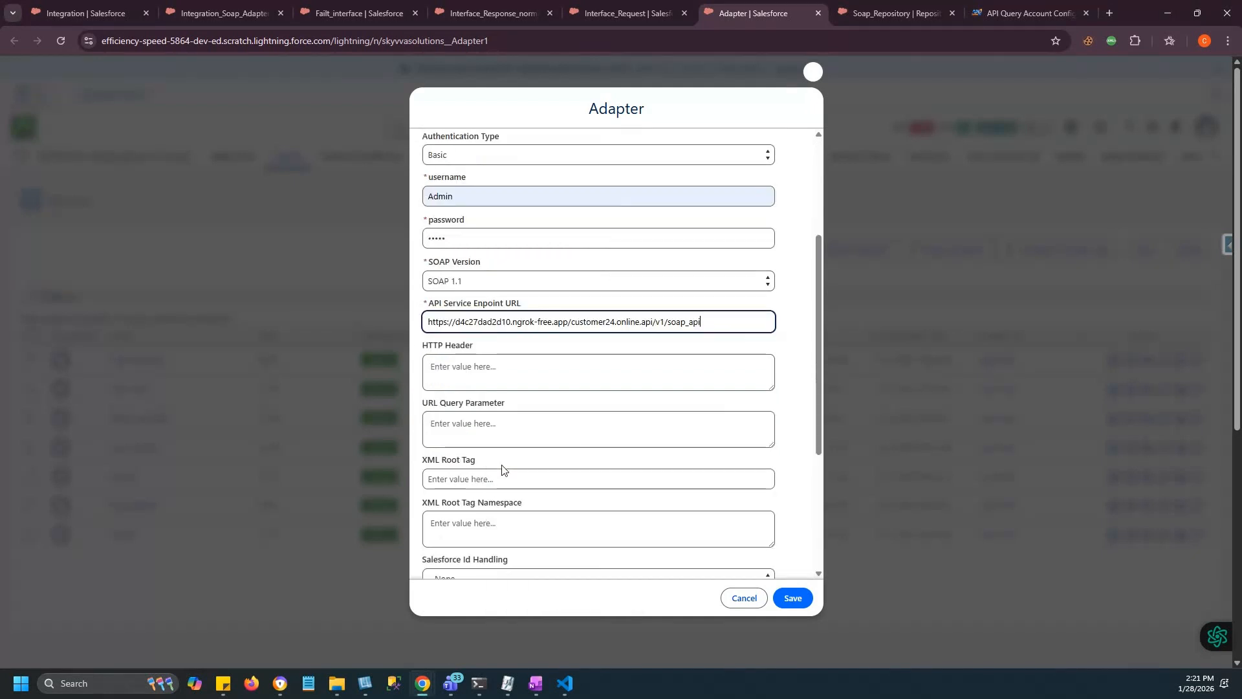
scroll(502, 468, down, 1)
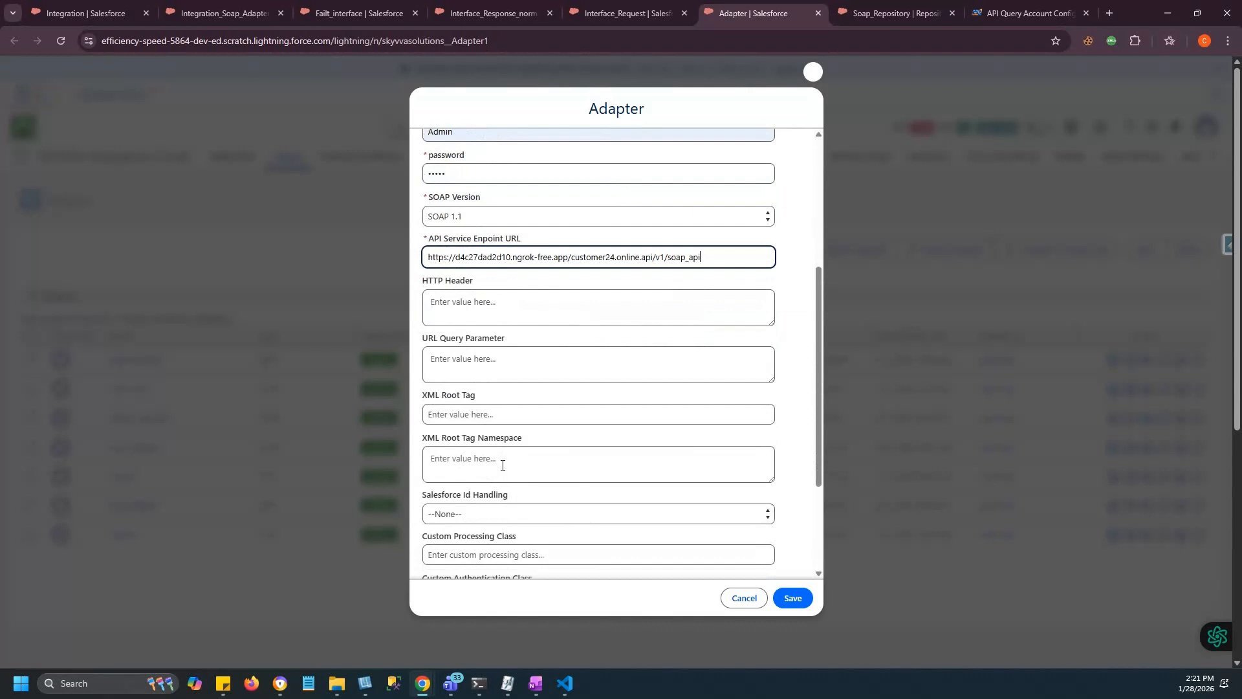
scroll(502, 465, down, 3)
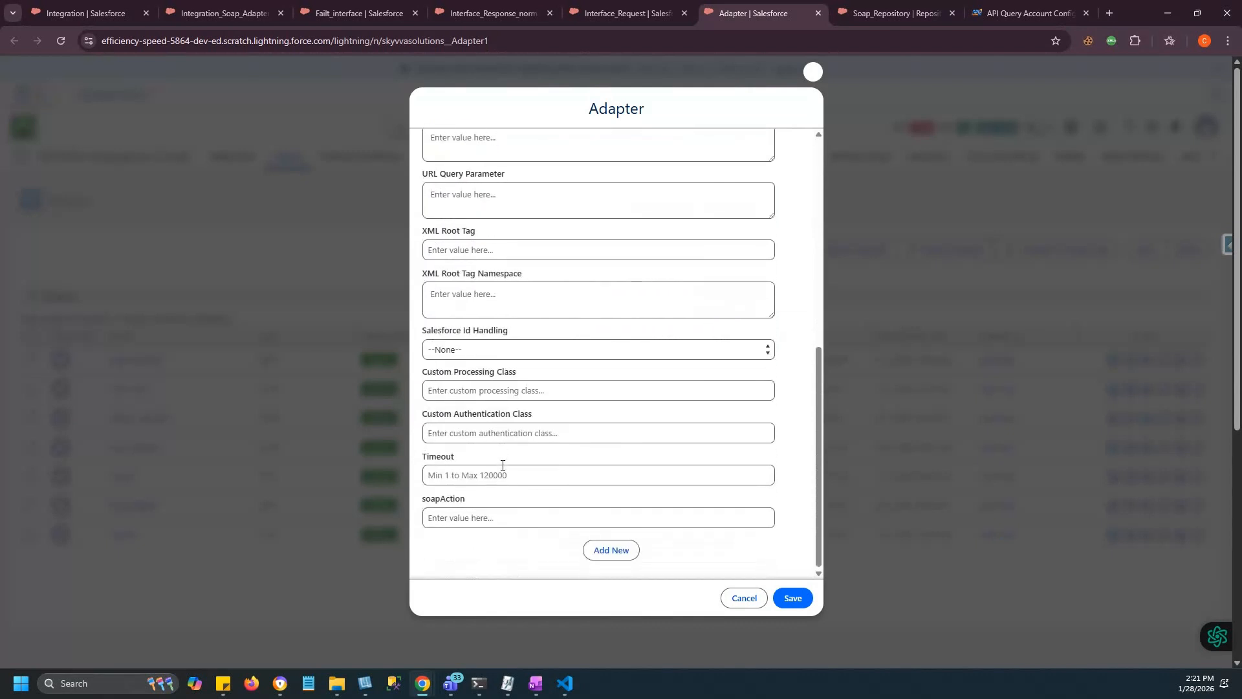
click(792, 597)
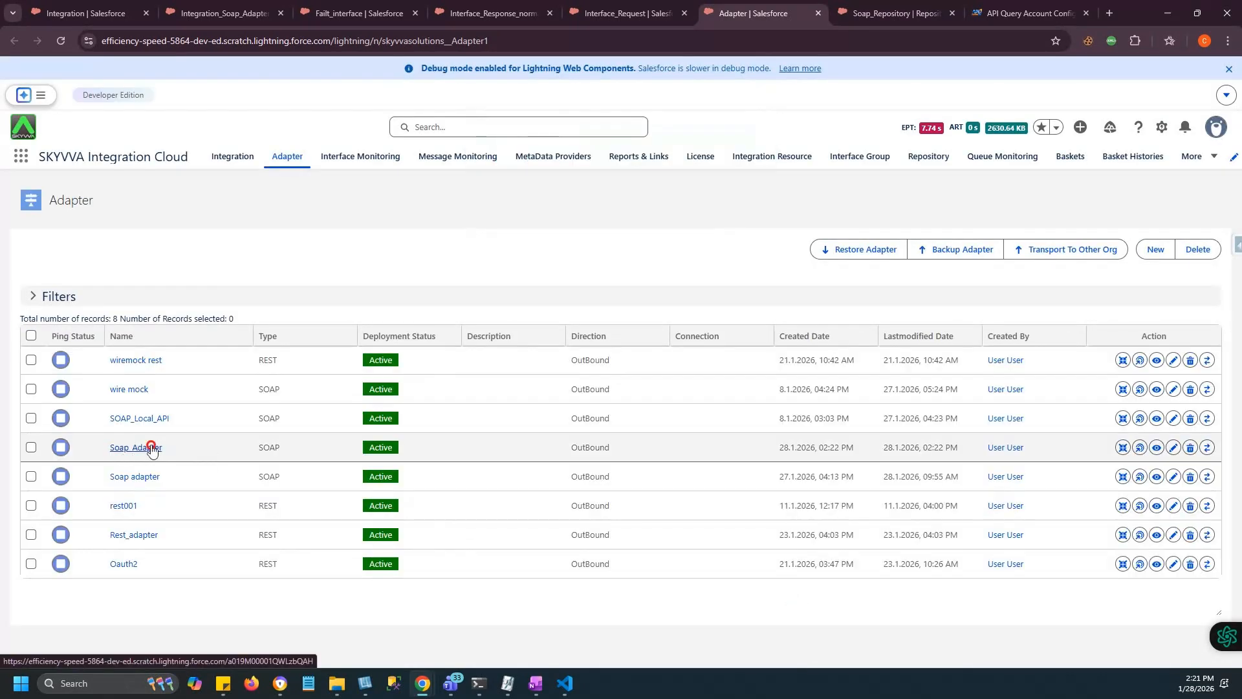
Open the Soap_Adapter record and scroll down to its Test Connection section.
click(151, 448)
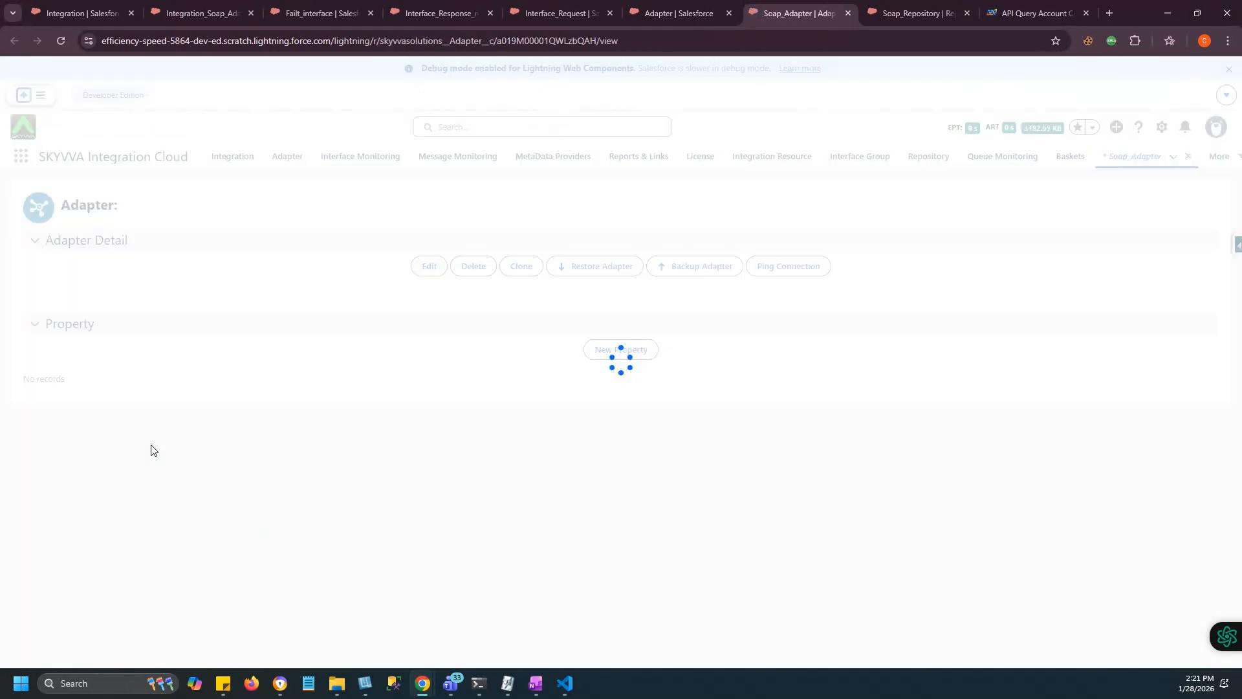
scroll(281, 482, down, 1)
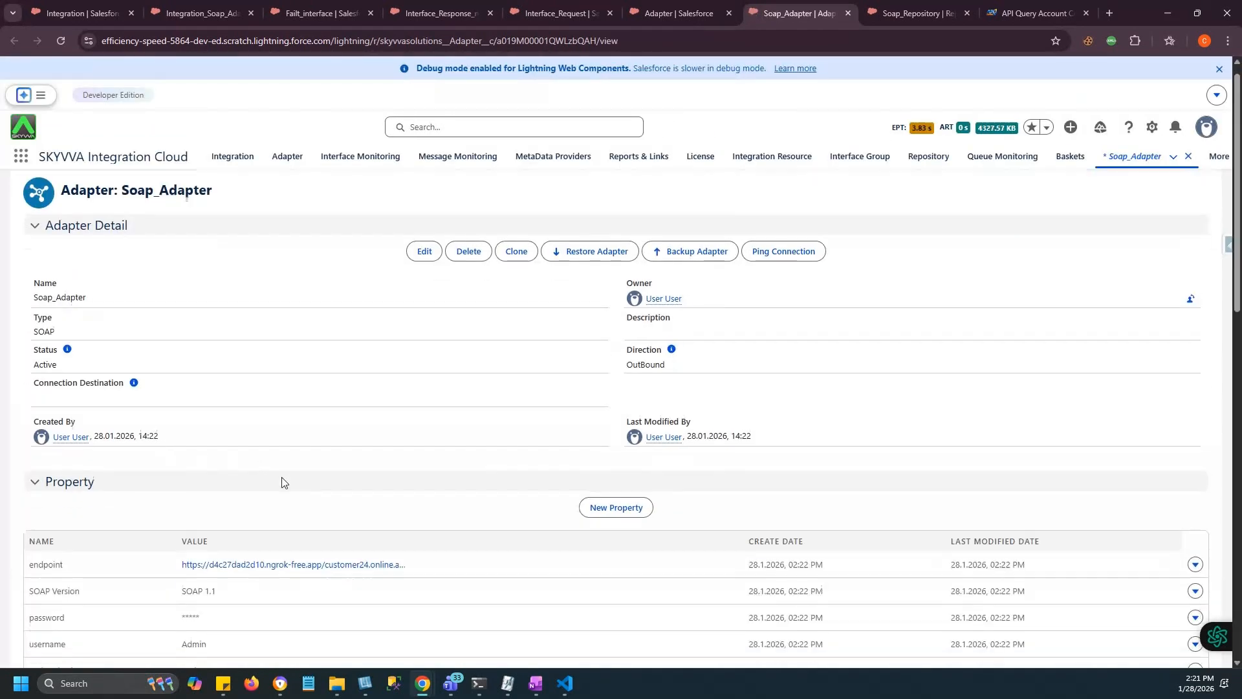
scroll(282, 482, down, 6)
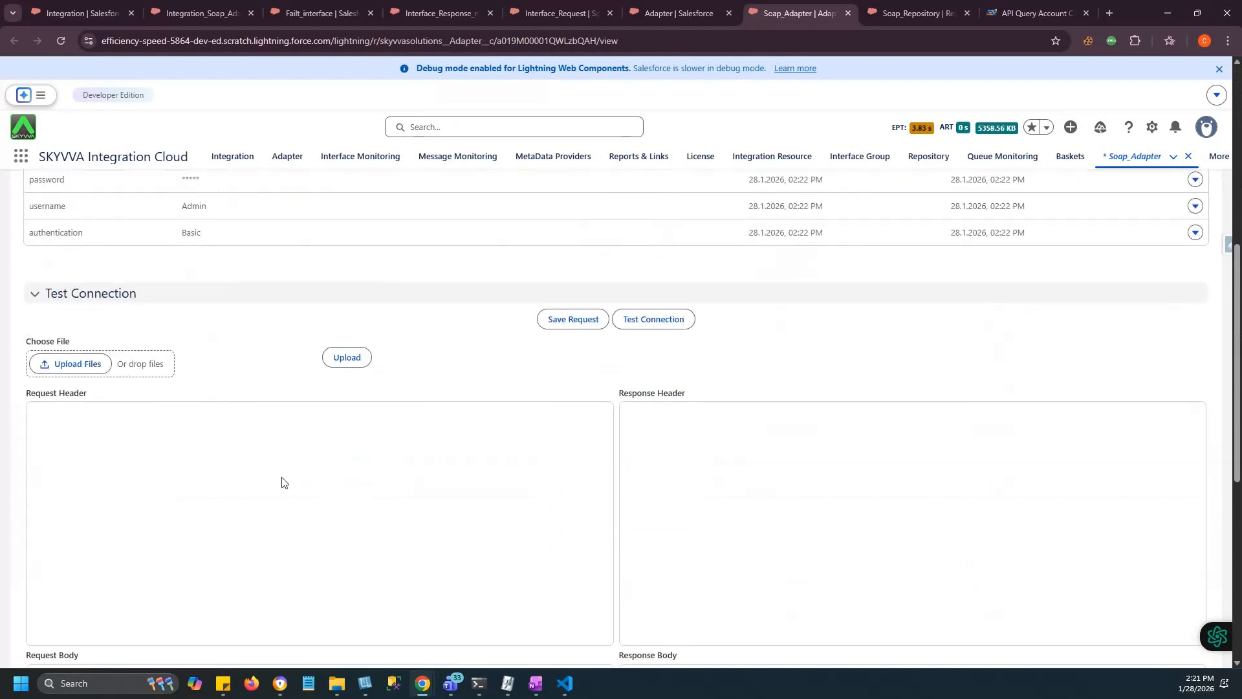
scroll(282, 482, down, 3)
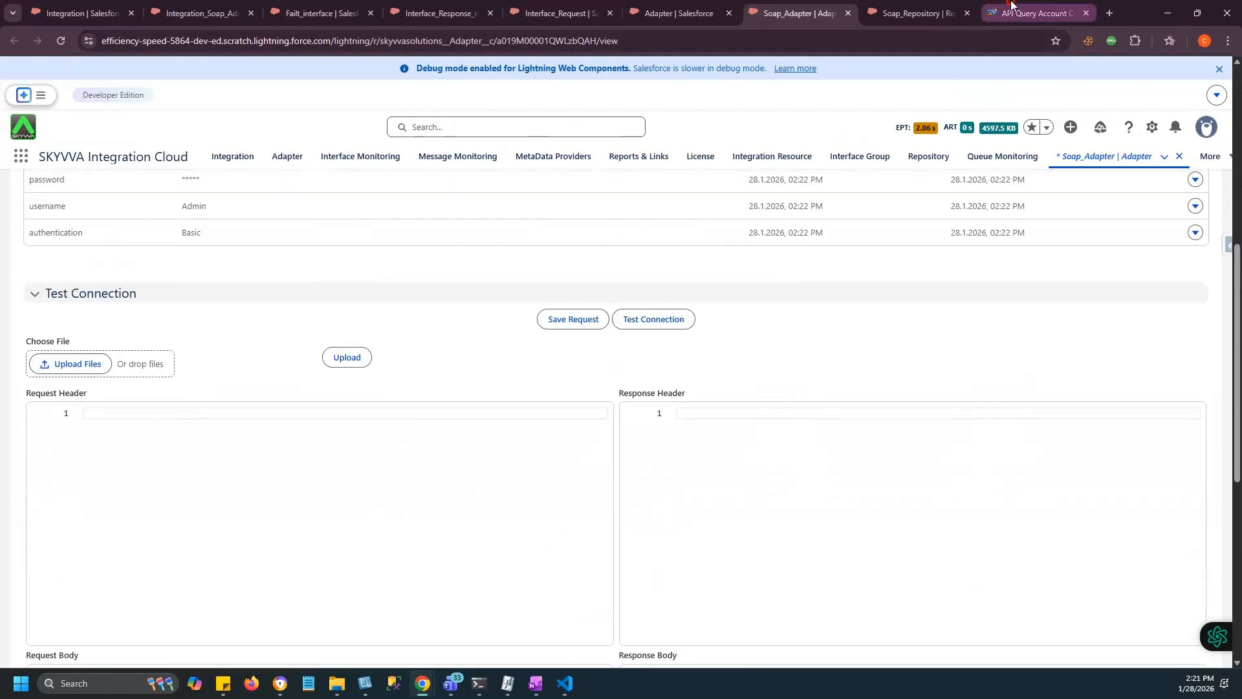
Copy the Customer 24 API Query Account sample request XML, then return to Soap_Adapter.
click(1011, 8)
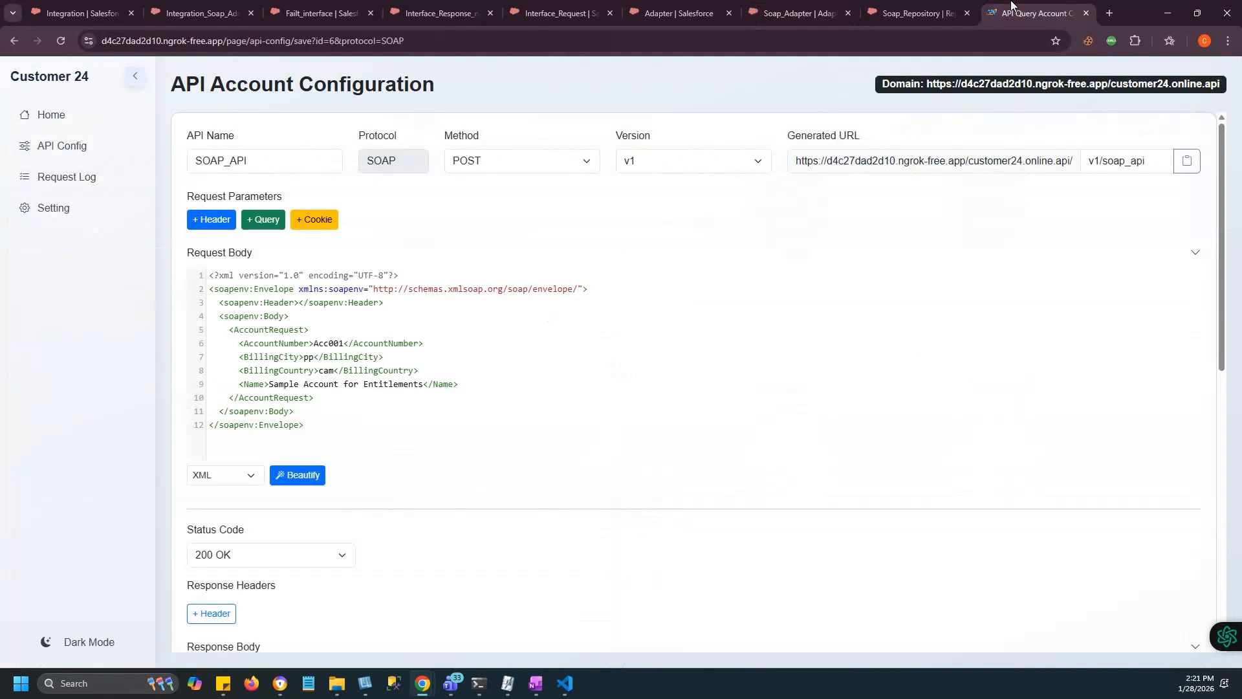
scroll(379, 473, down, 1)
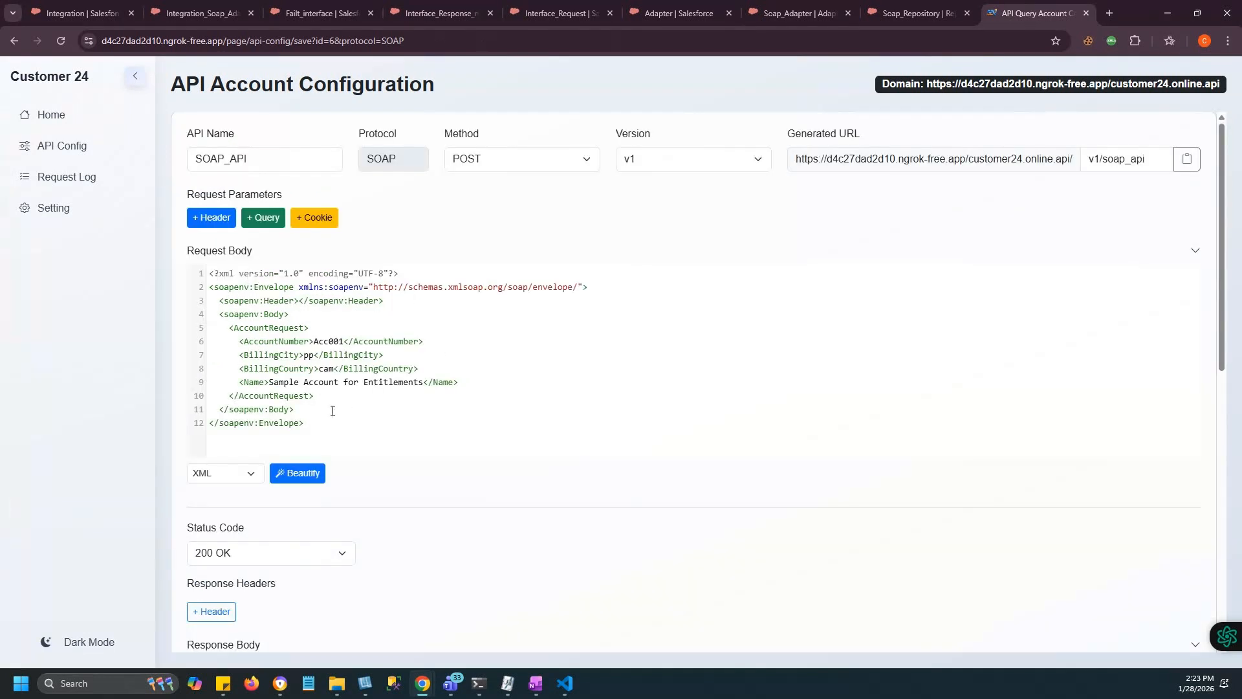
drag(457, 386, 209, 383)
scroll(325, 396, down, 3)
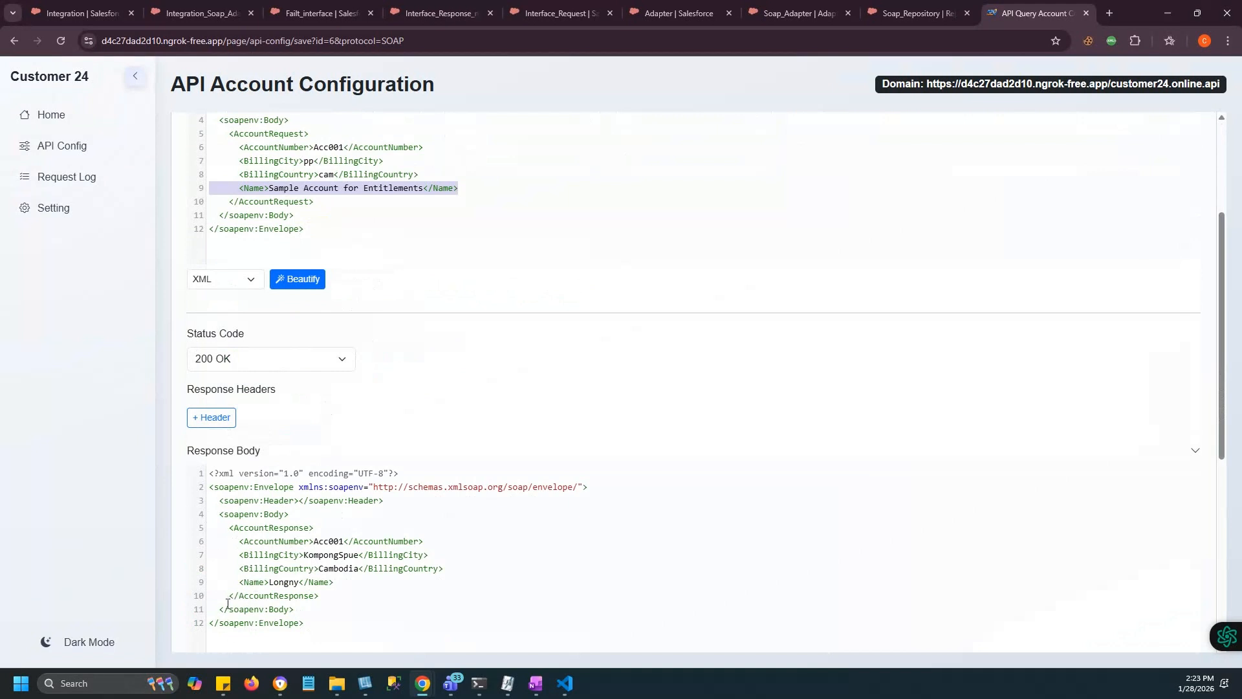
drag(239, 582, 334, 582)
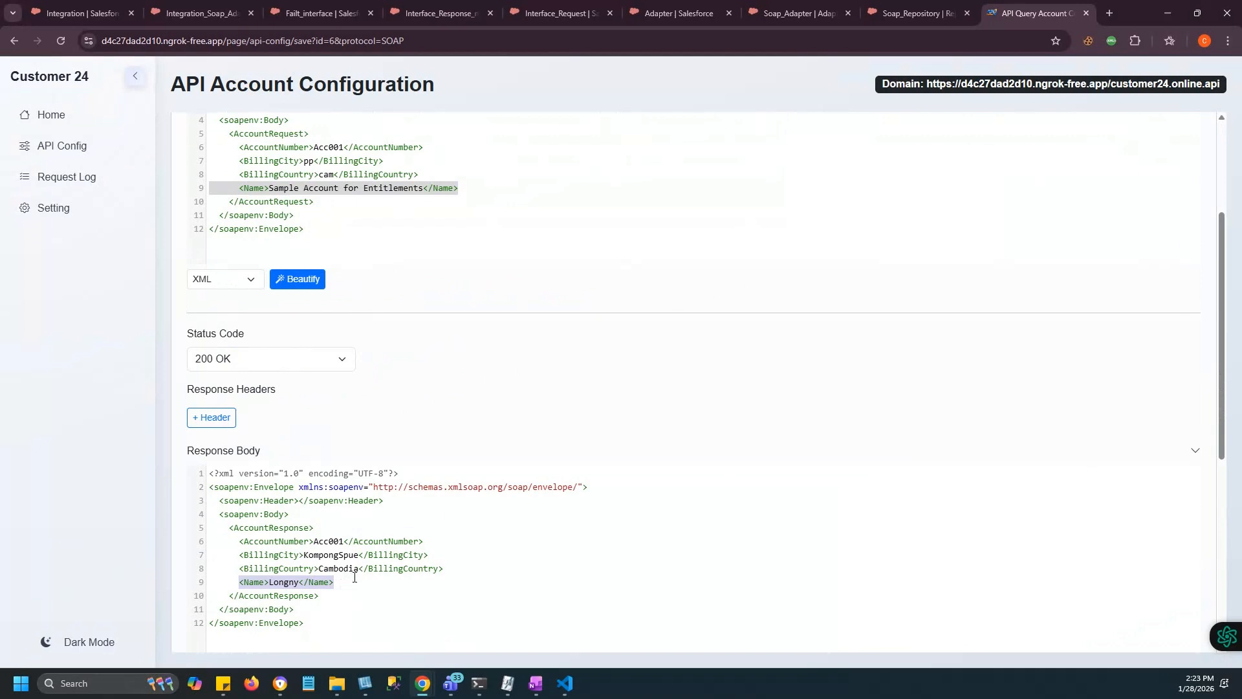
scroll(355, 577, up, 3)
drag(304, 422, 181, 258)
key(ctrl+c)
click(798, 13)
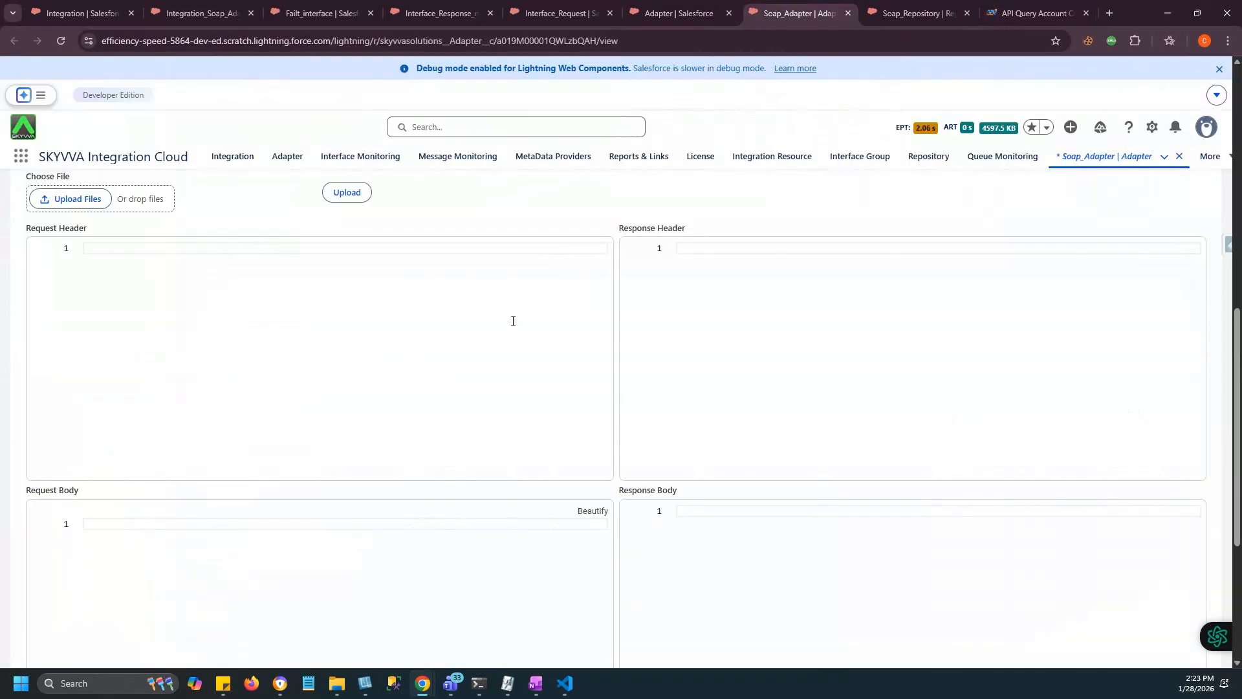
Test Soap_Adapter with the pasted account request XML, confirm the Longny response with BillingCity KompongSpue, and save the request.
click(158, 531)
key(ctrl+v)
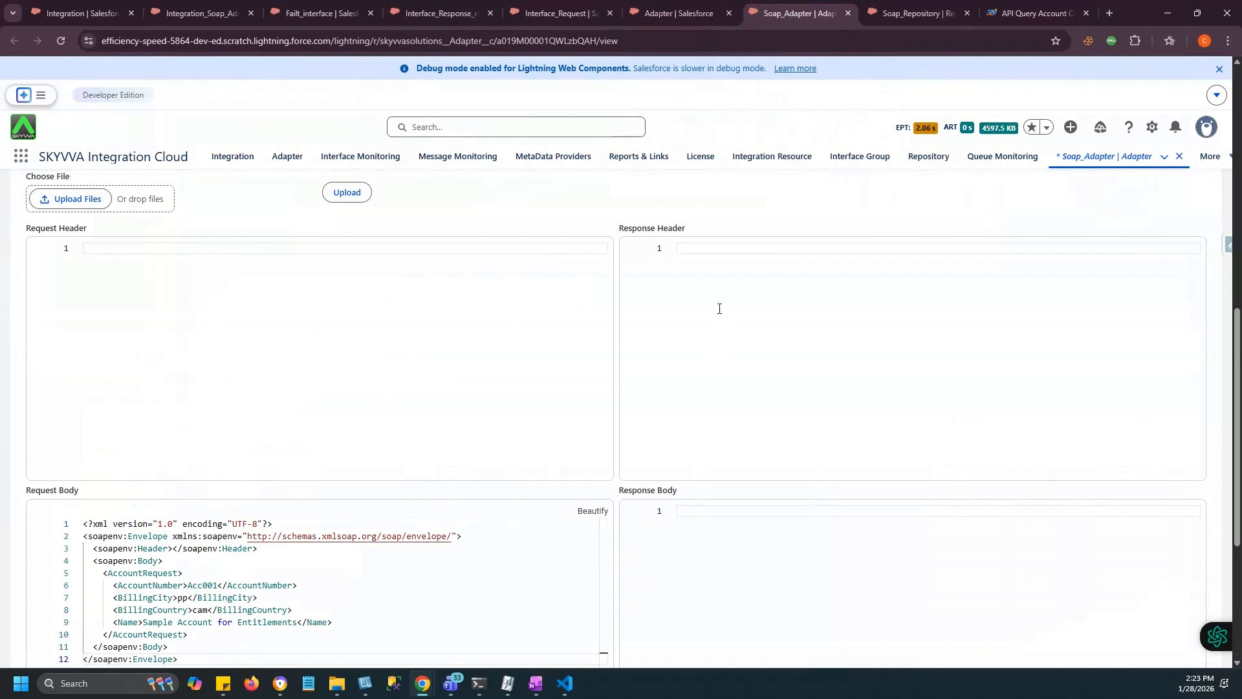
scroll(924, 318, up, 3)
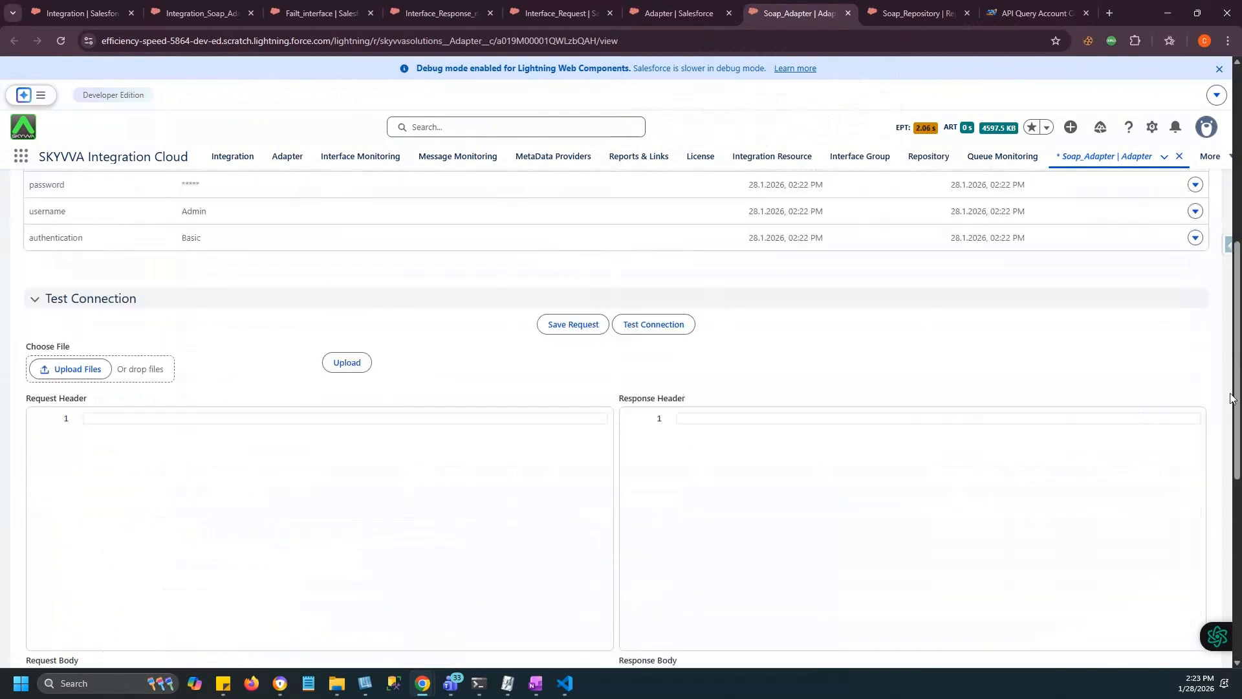
click(657, 358)
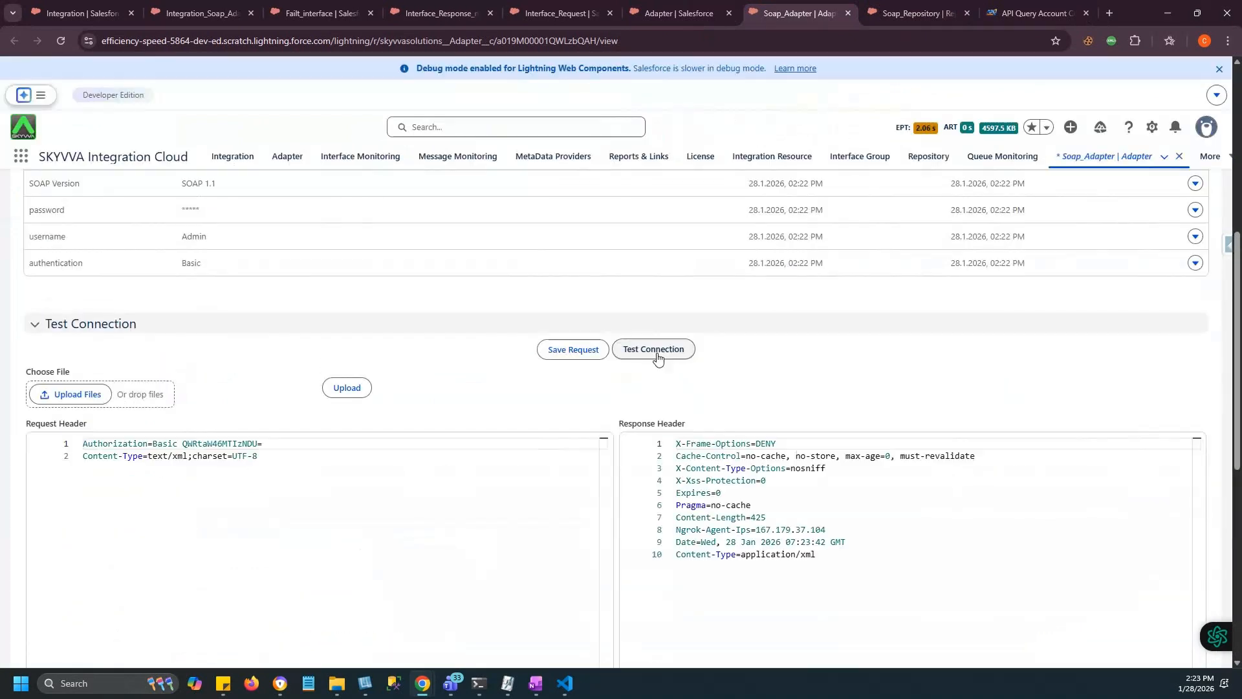
scroll(886, 553, down, 3)
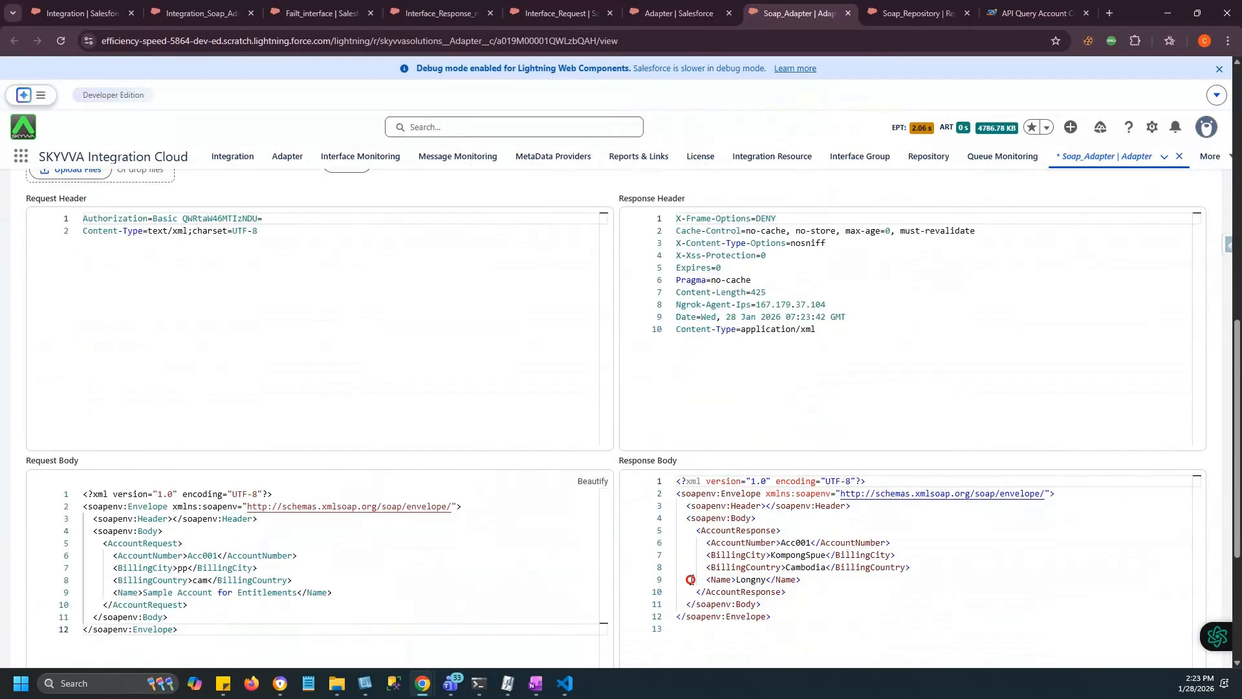
drag(690, 579, 849, 581)
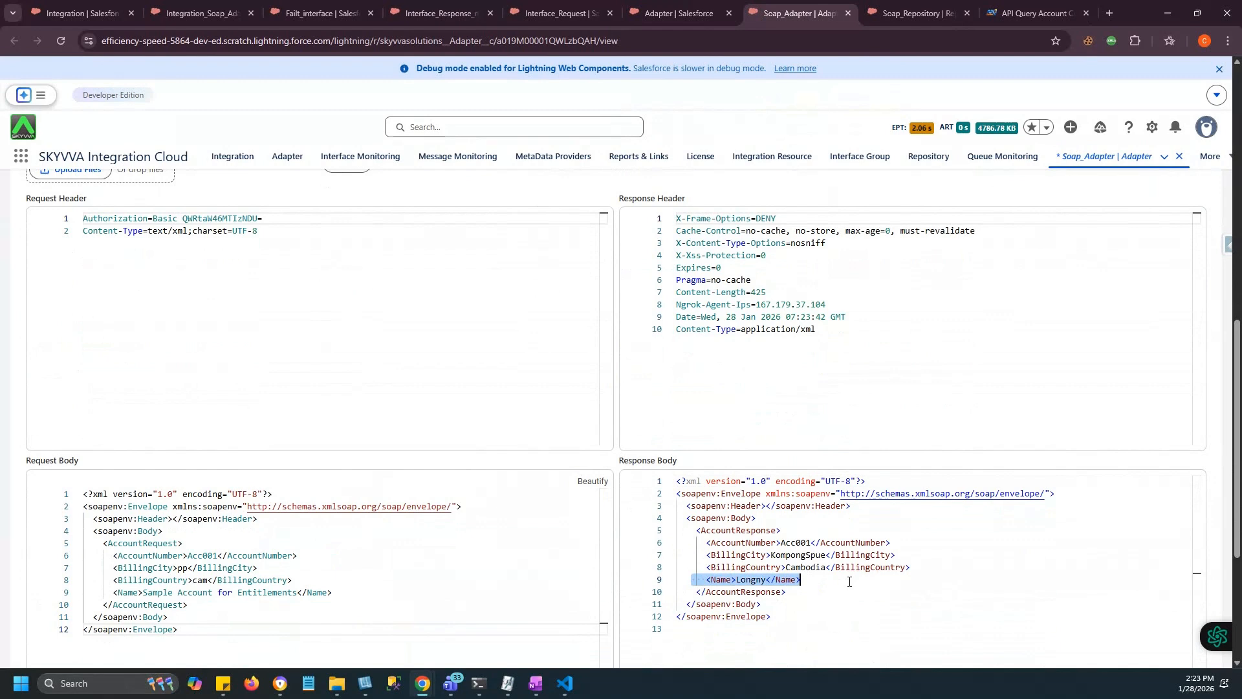
scroll(1057, 402, up, 4)
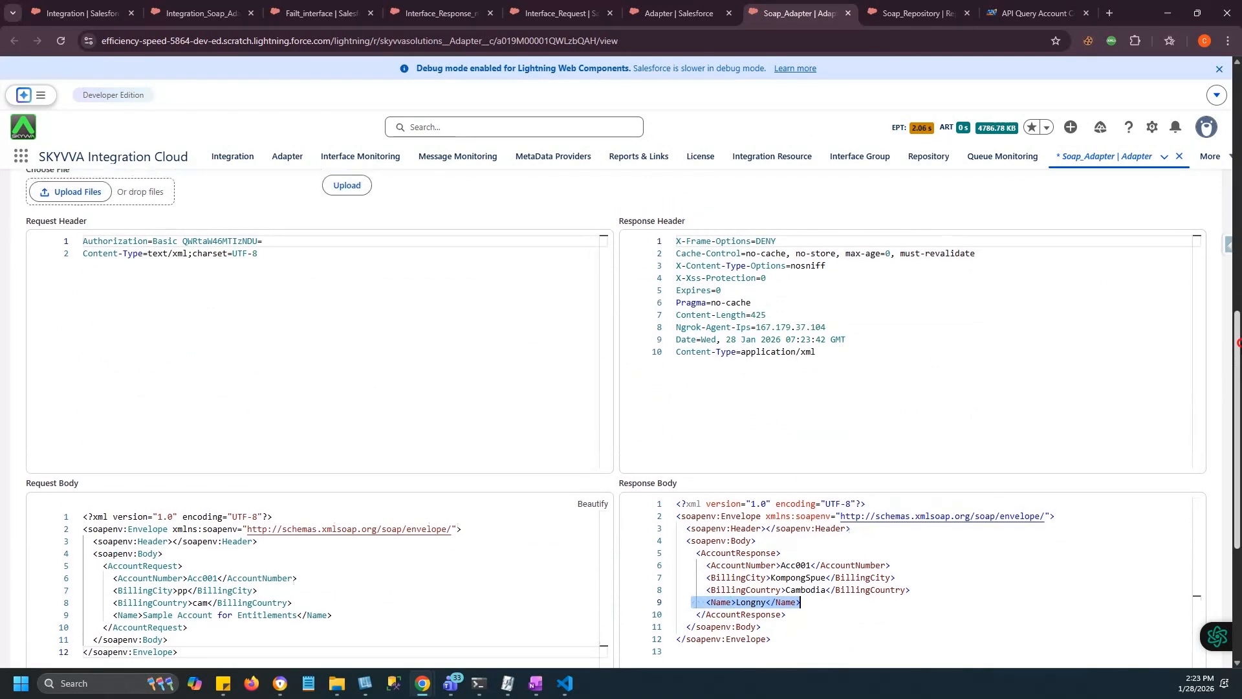
click(569, 410)
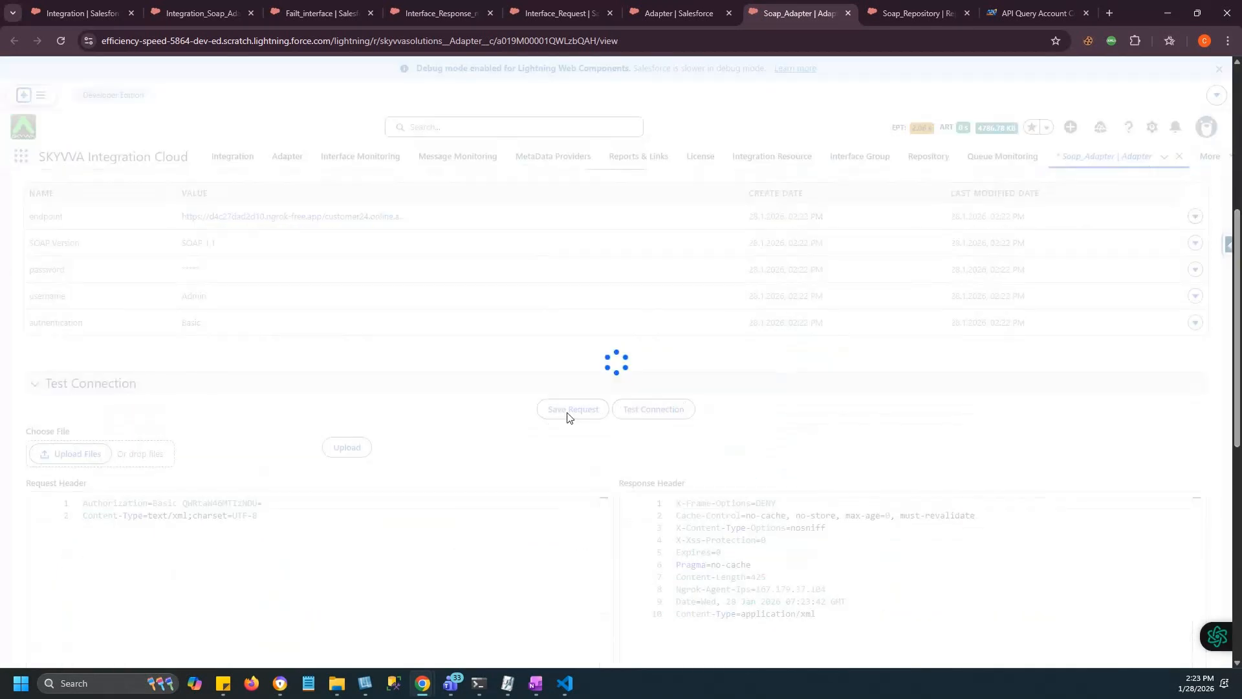
scroll(569, 417, up, 4)
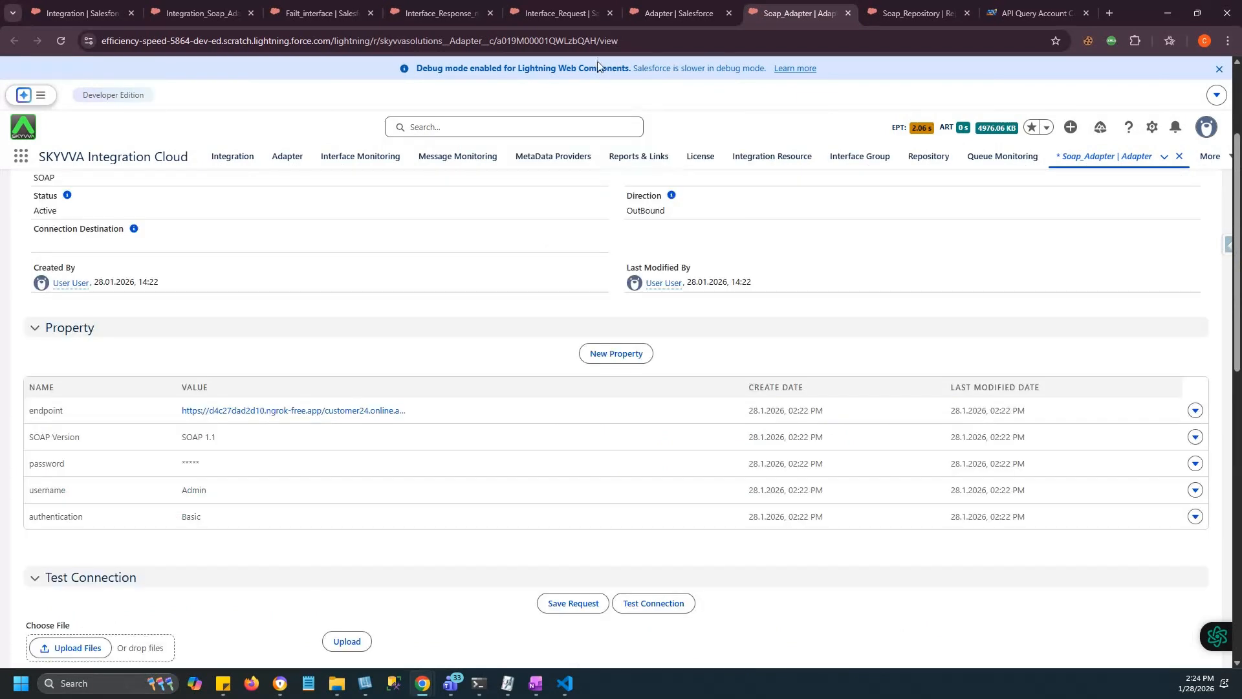
Set Interface_Request's Outbound Adapter to Soap_Adapter, save it, and return to the Integration_Soap_Adapter tab.
click(556, 13)
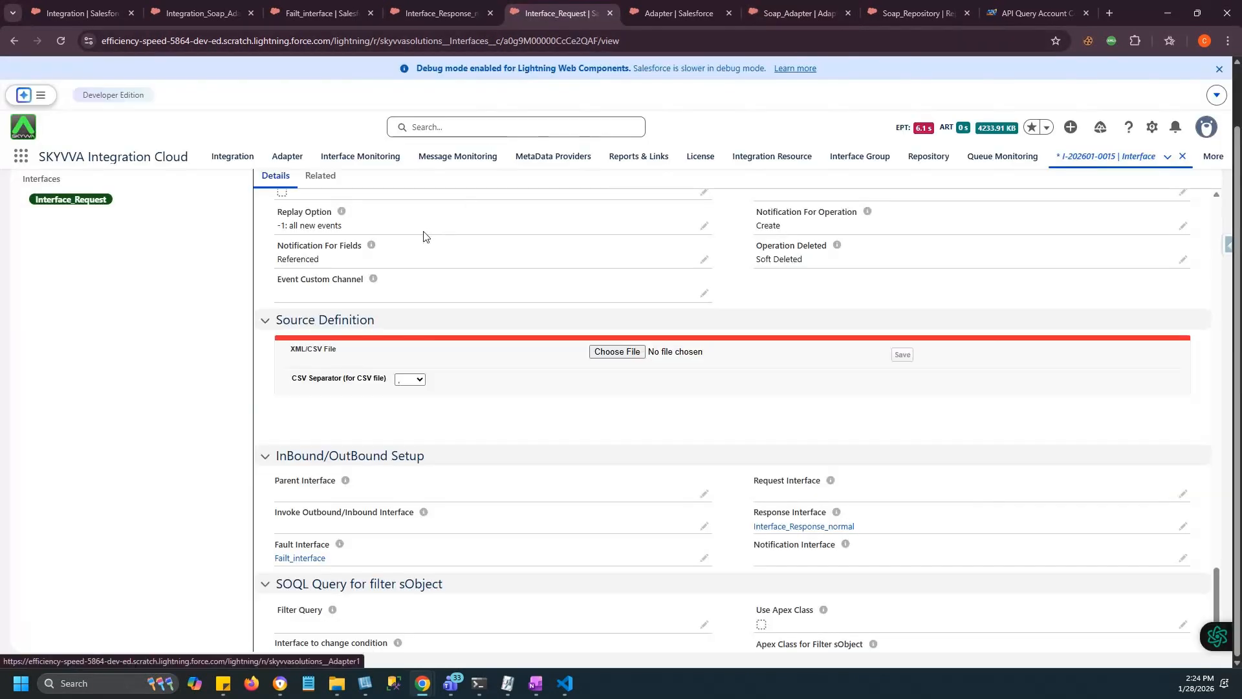
scroll(599, 347, up, 10)
scroll(599, 348, down, 2)
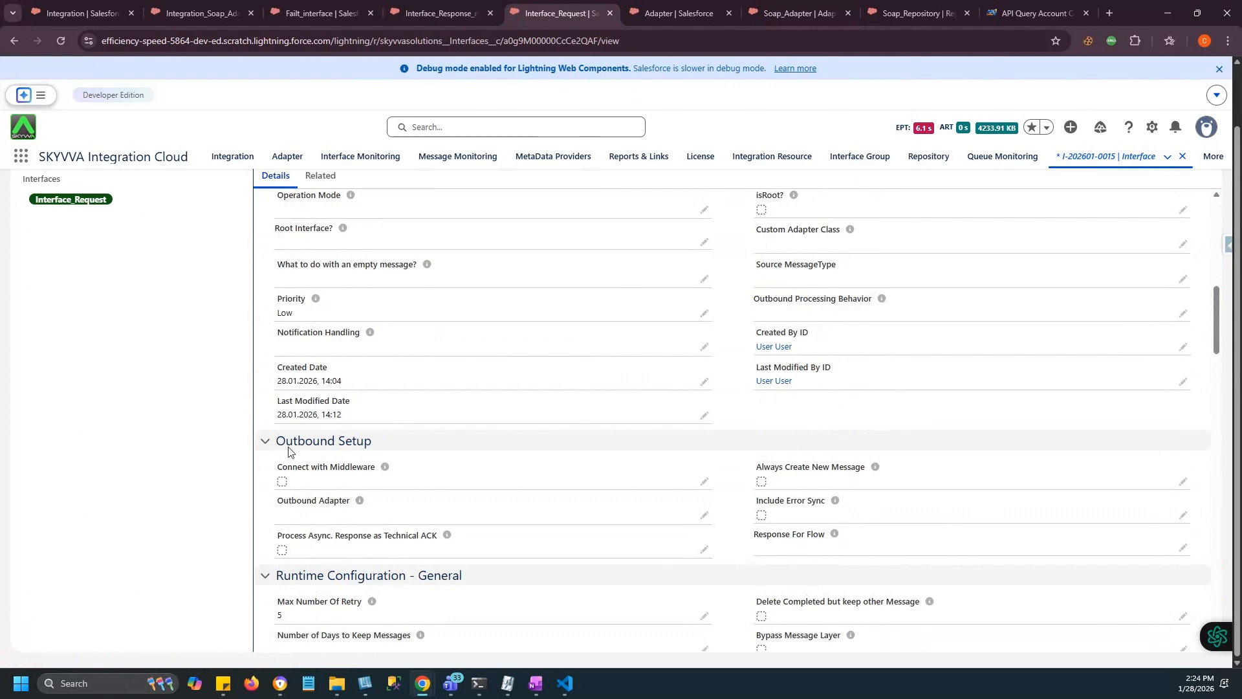
mouse_move(277, 501)
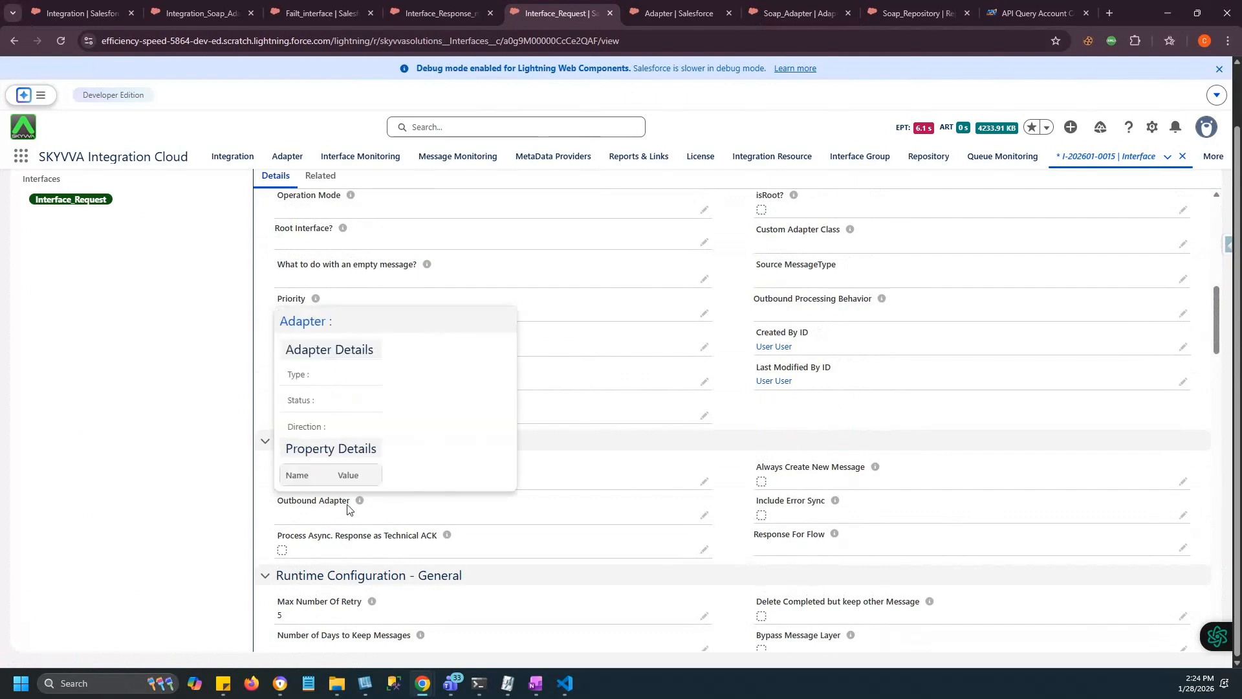
click(705, 517)
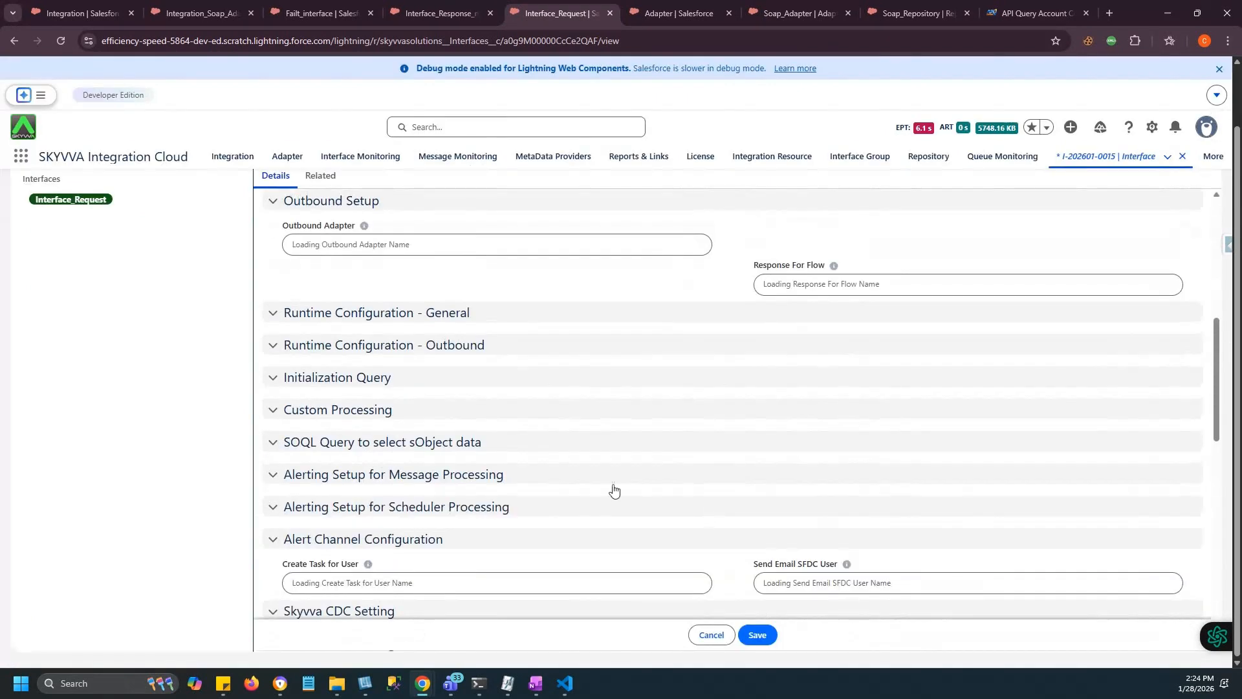
click(303, 279)
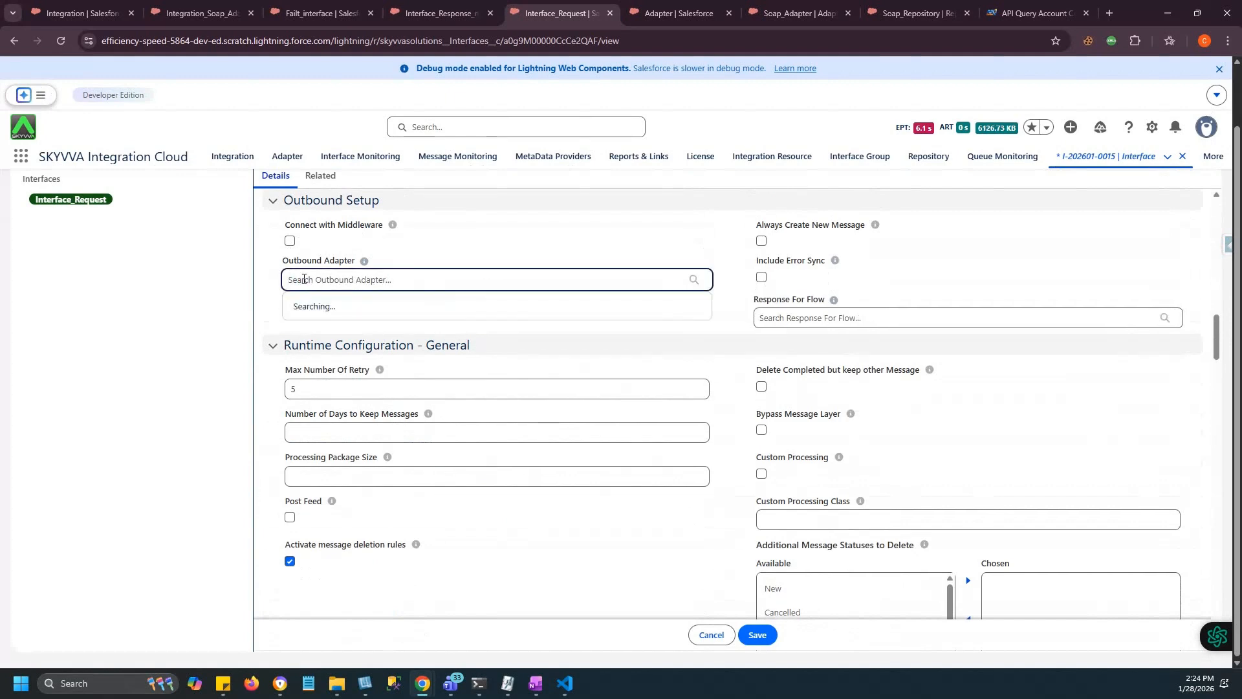
click(317, 304)
click(756, 632)
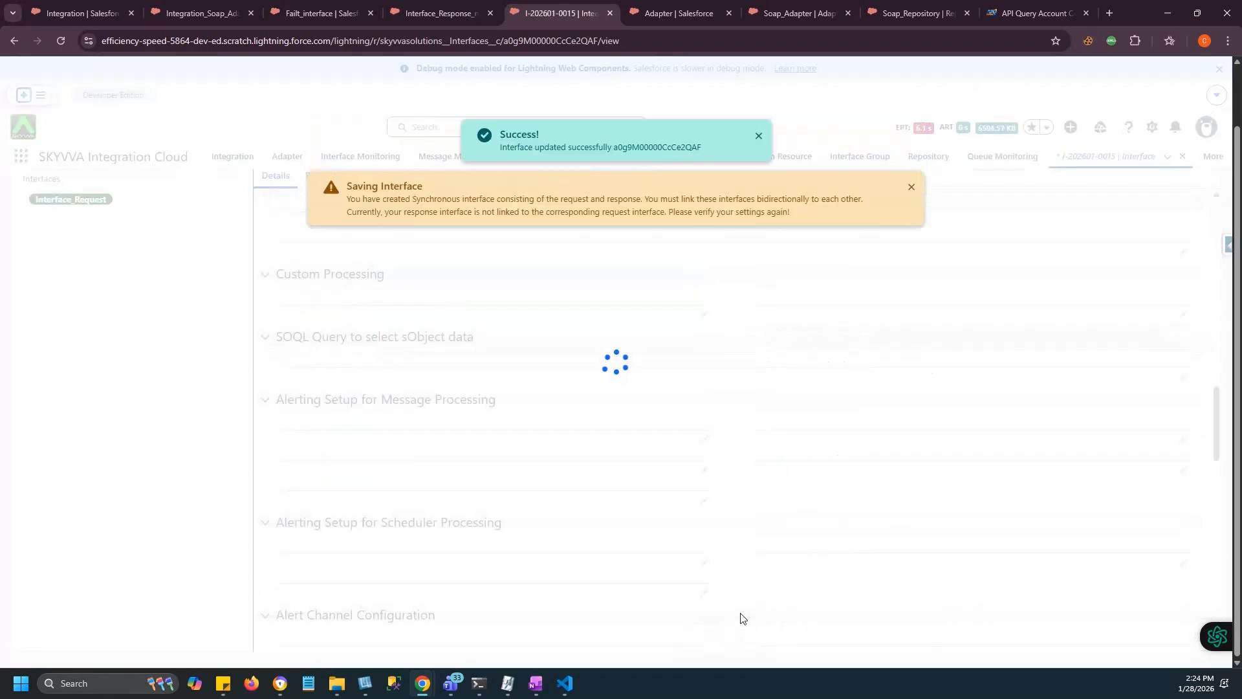
click(202, 14)
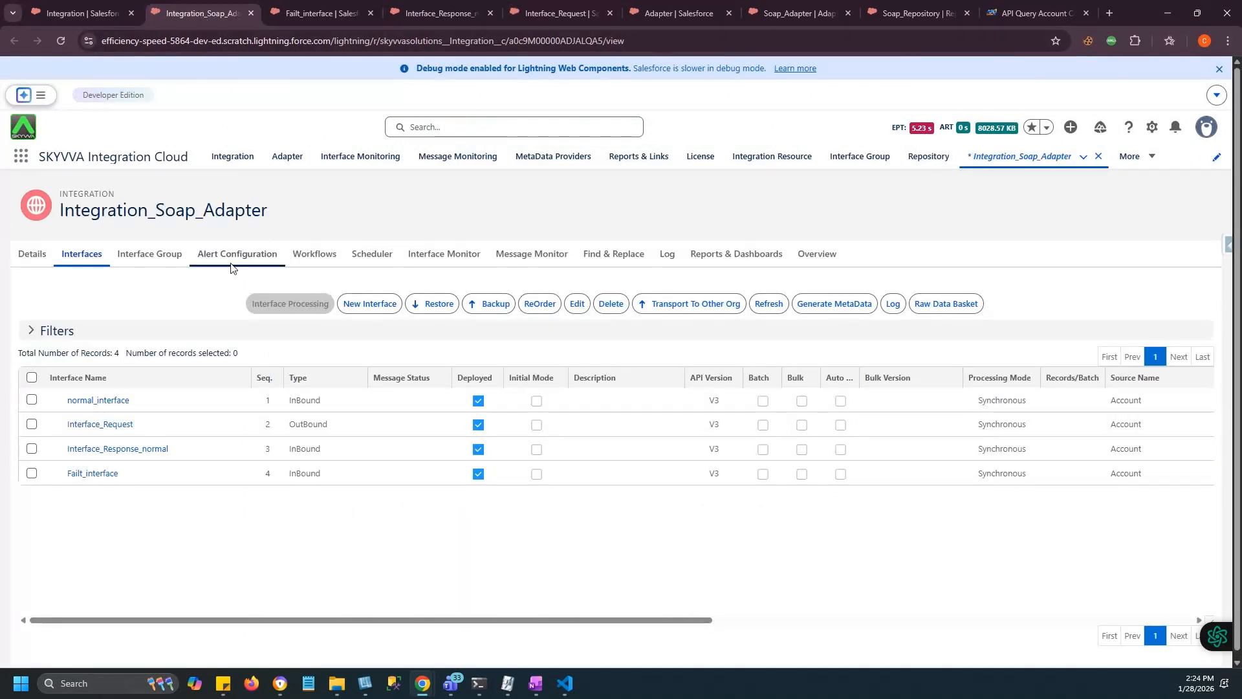
Run Interface_Request through Interface Processing with 'Use the filter query (SOQL)', then show the Message Monitor.
click(753, 304)
scroll(793, 474, right, 5)
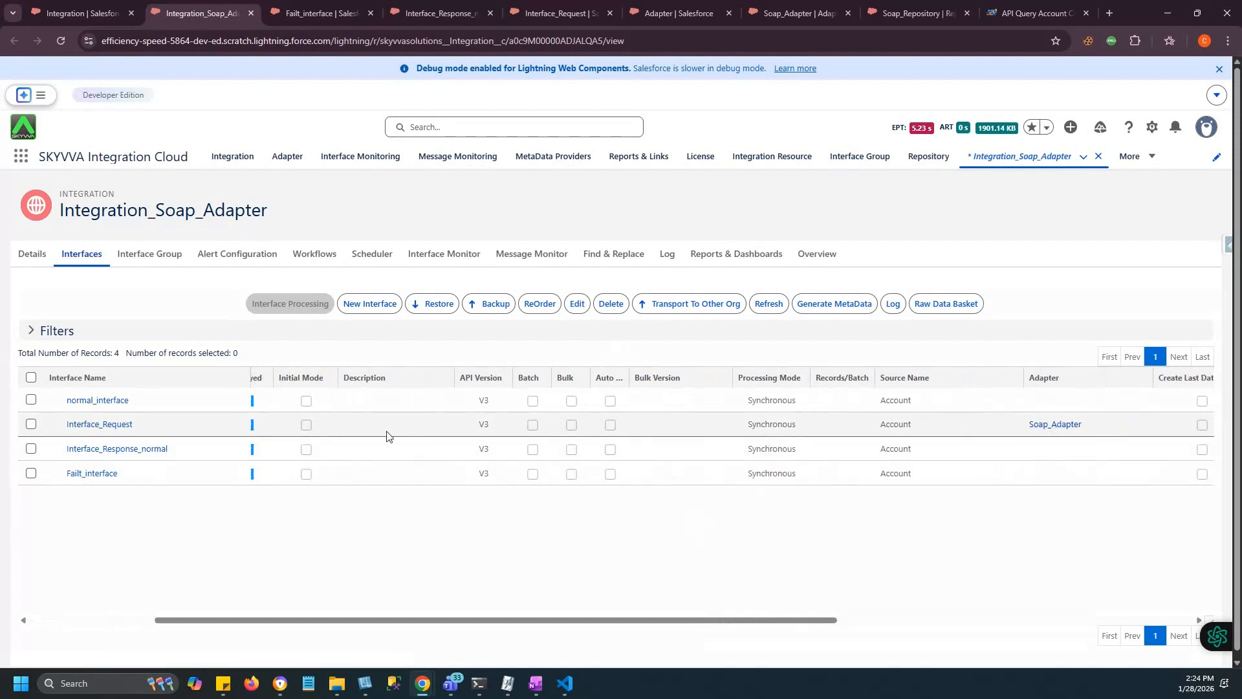
scroll(387, 436, left, 5)
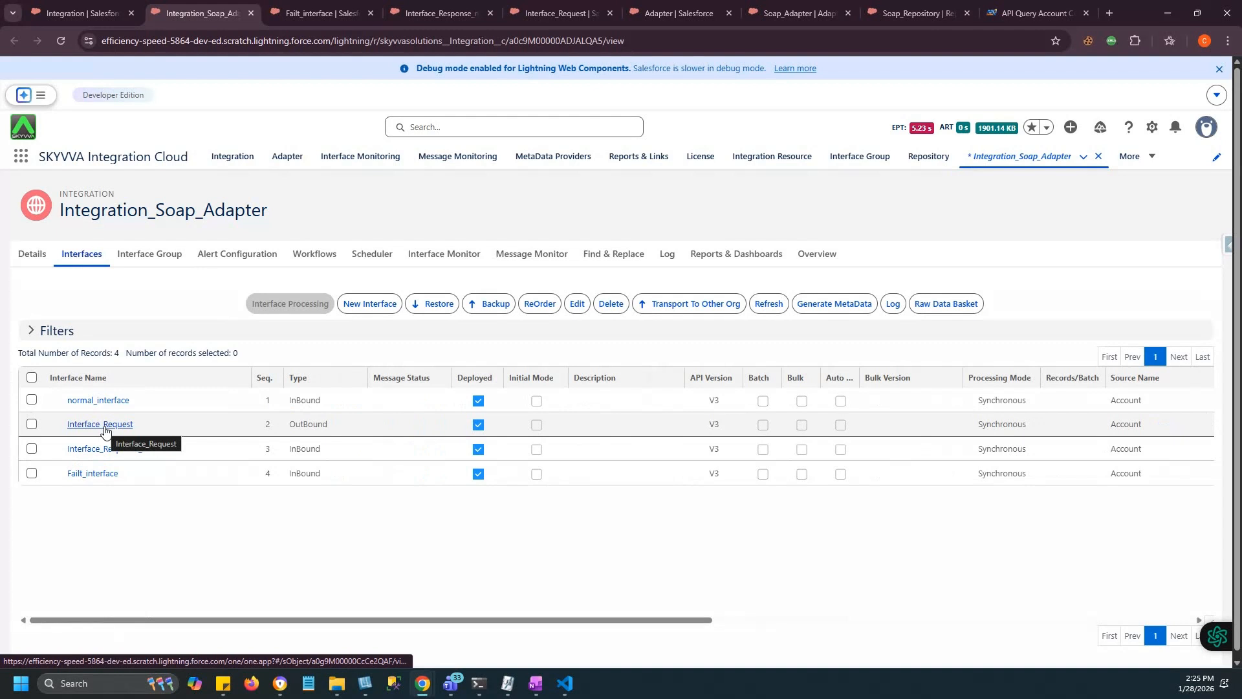
click(31, 426)
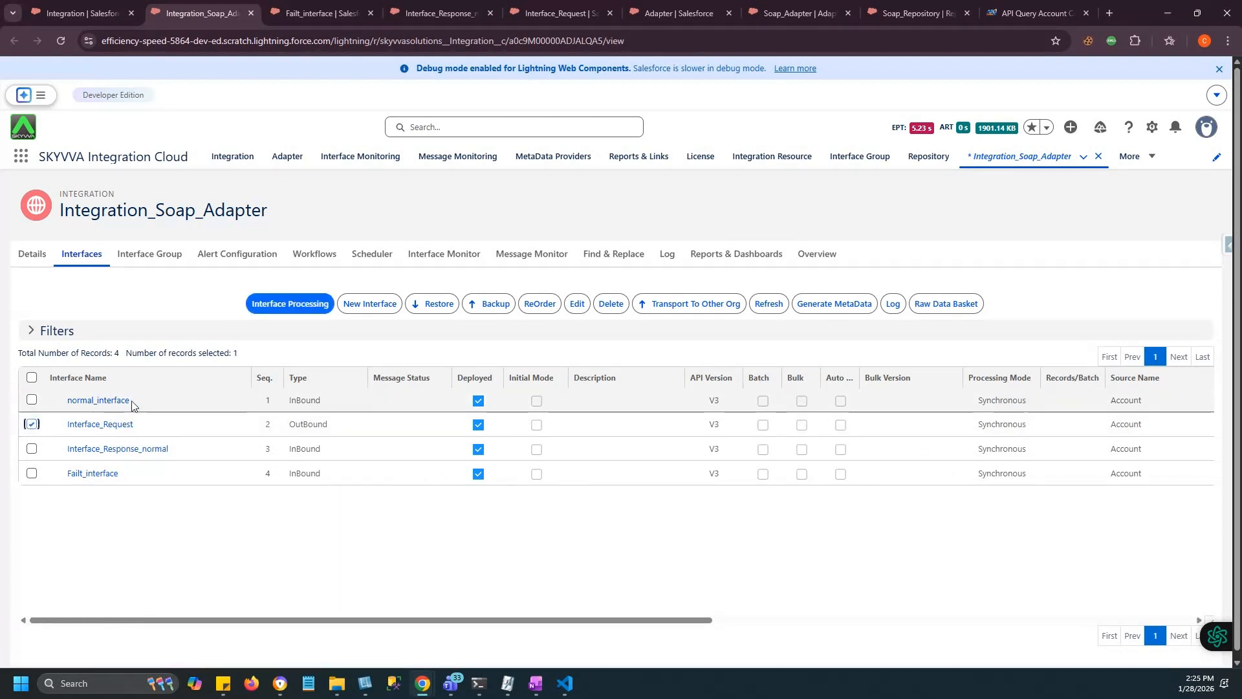
click(301, 306)
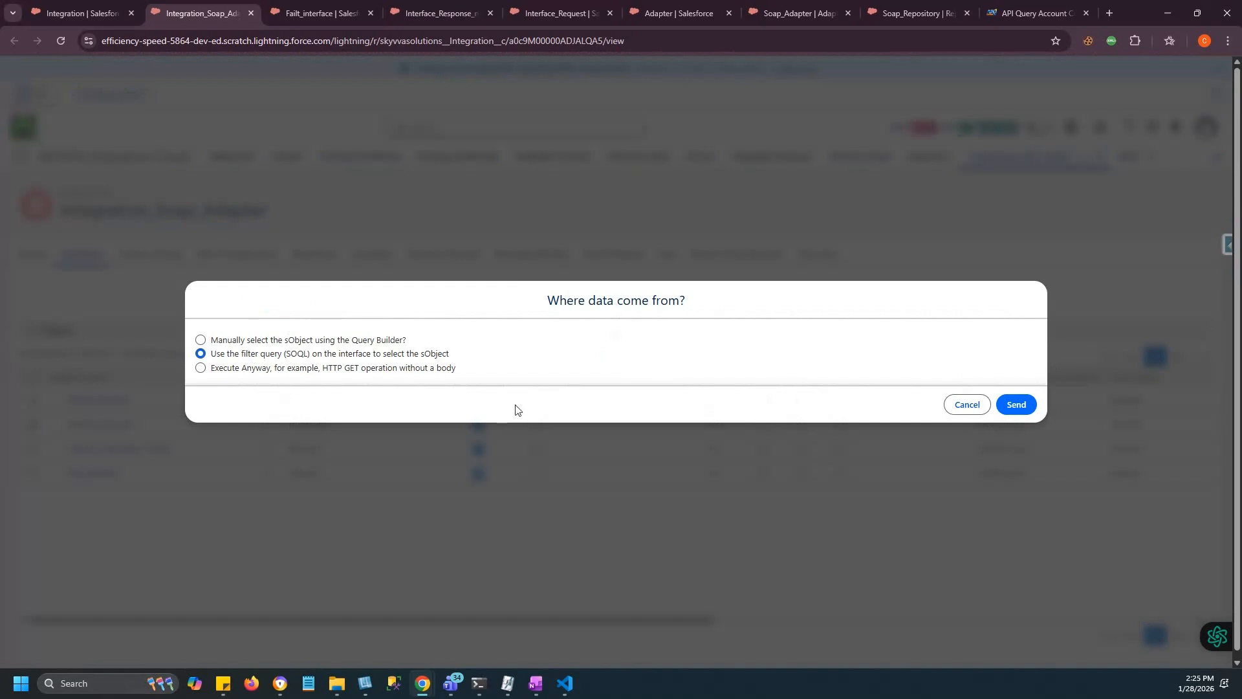
click(1016, 404)
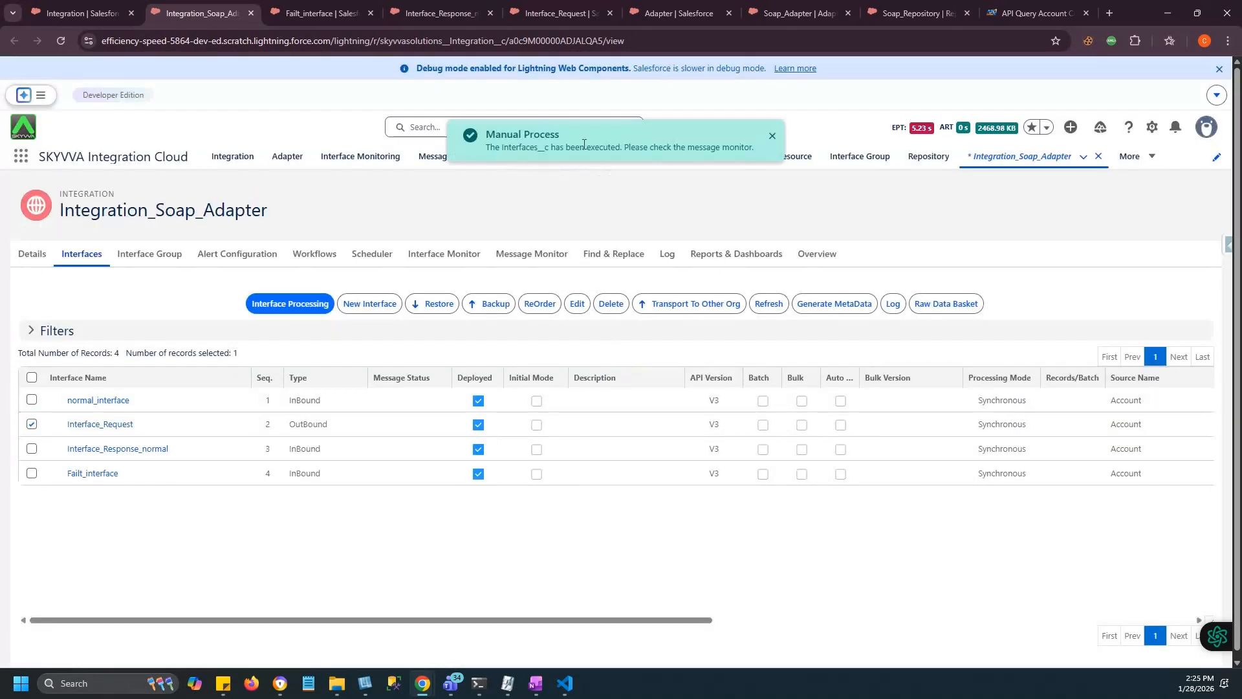
click(535, 257)
Apply the filter and expand the successful run's request and Interface_Response_normal 'Creation of Account' messages, widening the Interface column.
scroll(564, 527, down, 4)
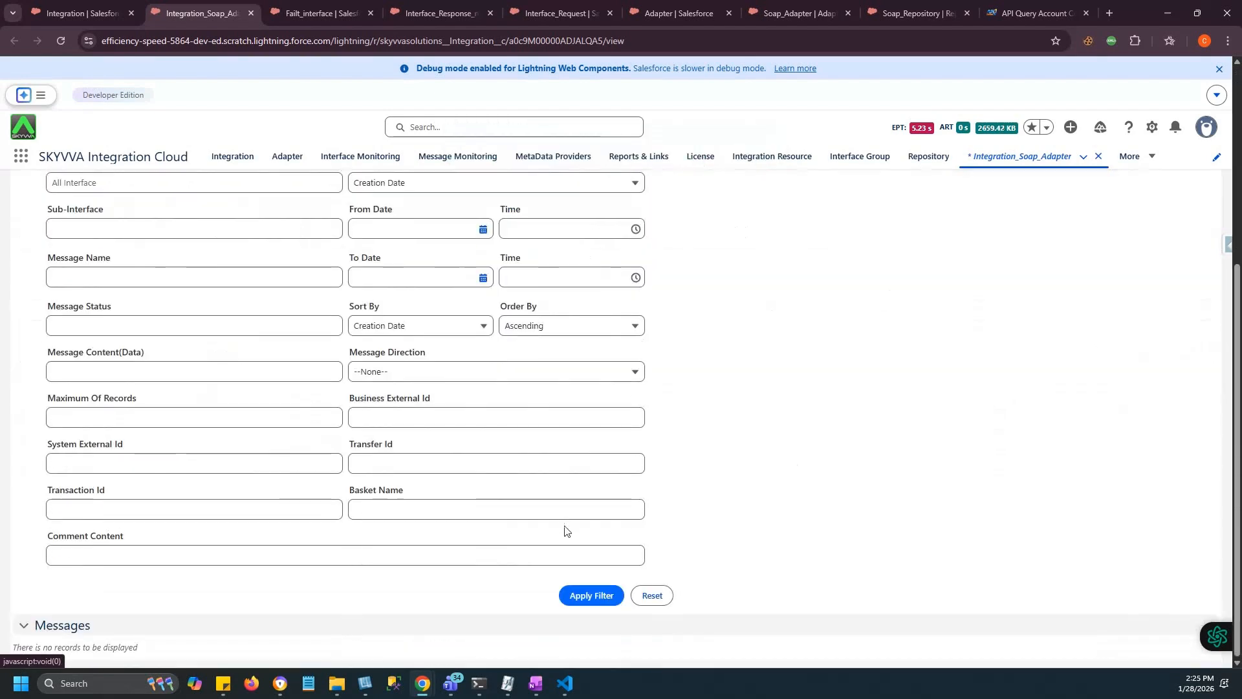
click(591, 595)
scroll(596, 586, down, 5)
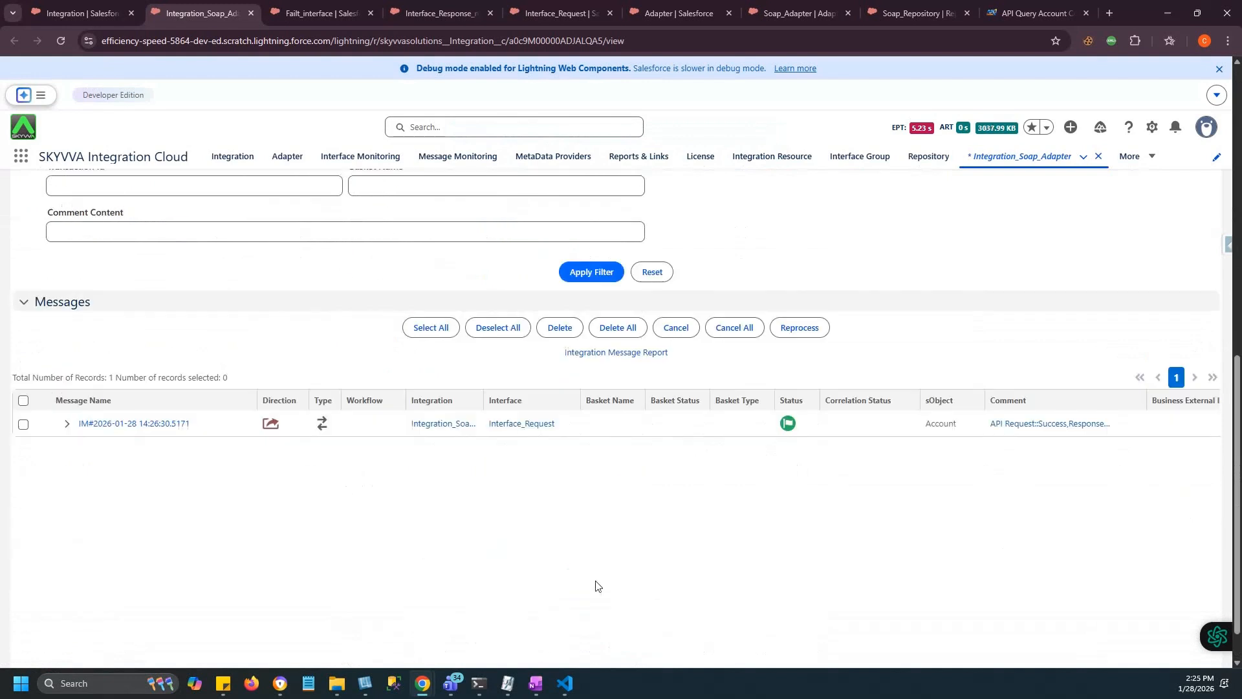
click(66, 425)
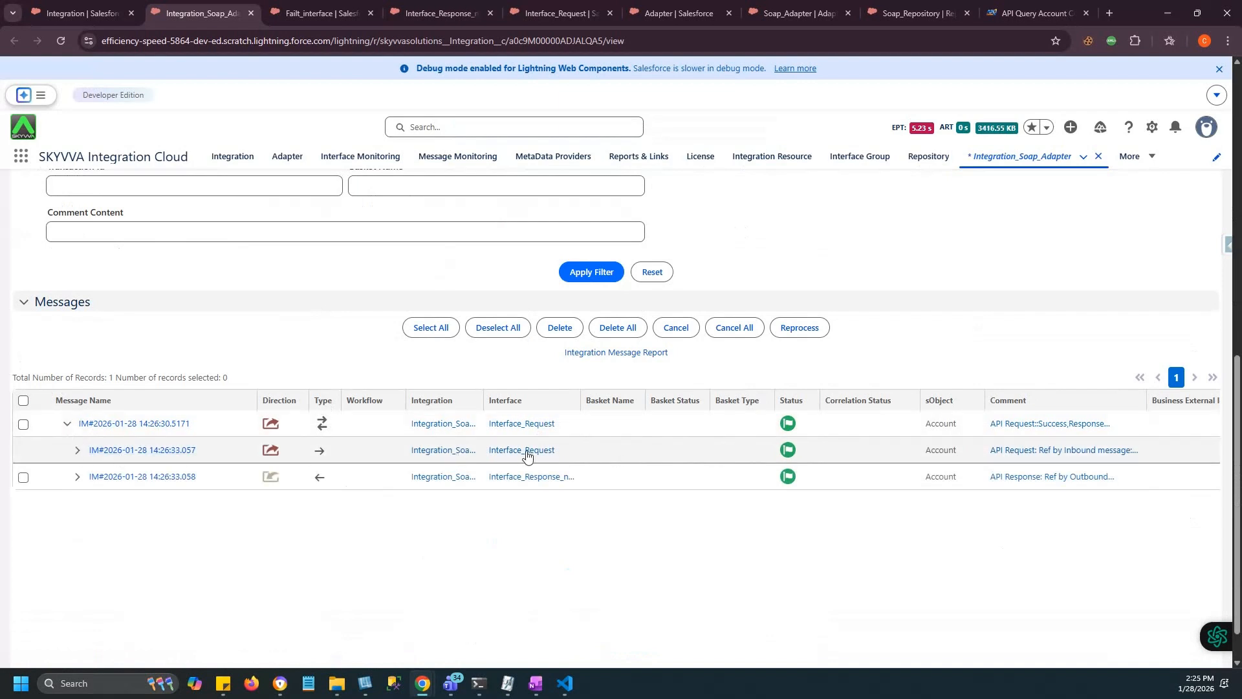
click(78, 452)
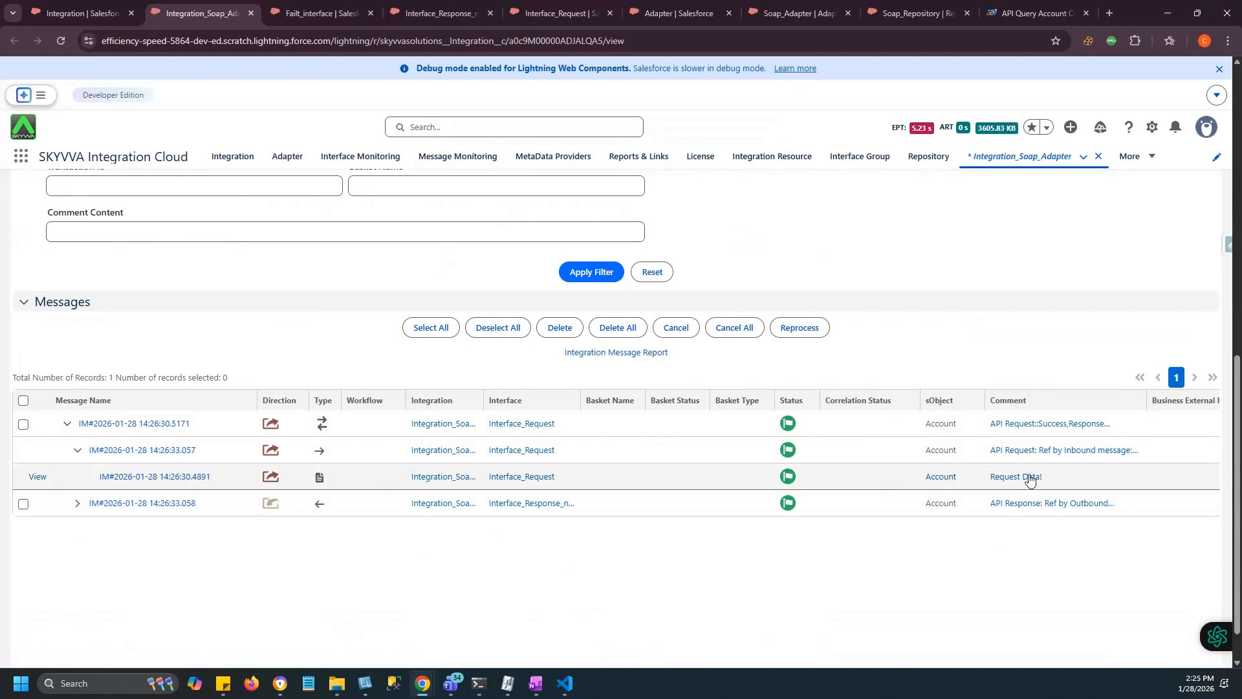
click(77, 508)
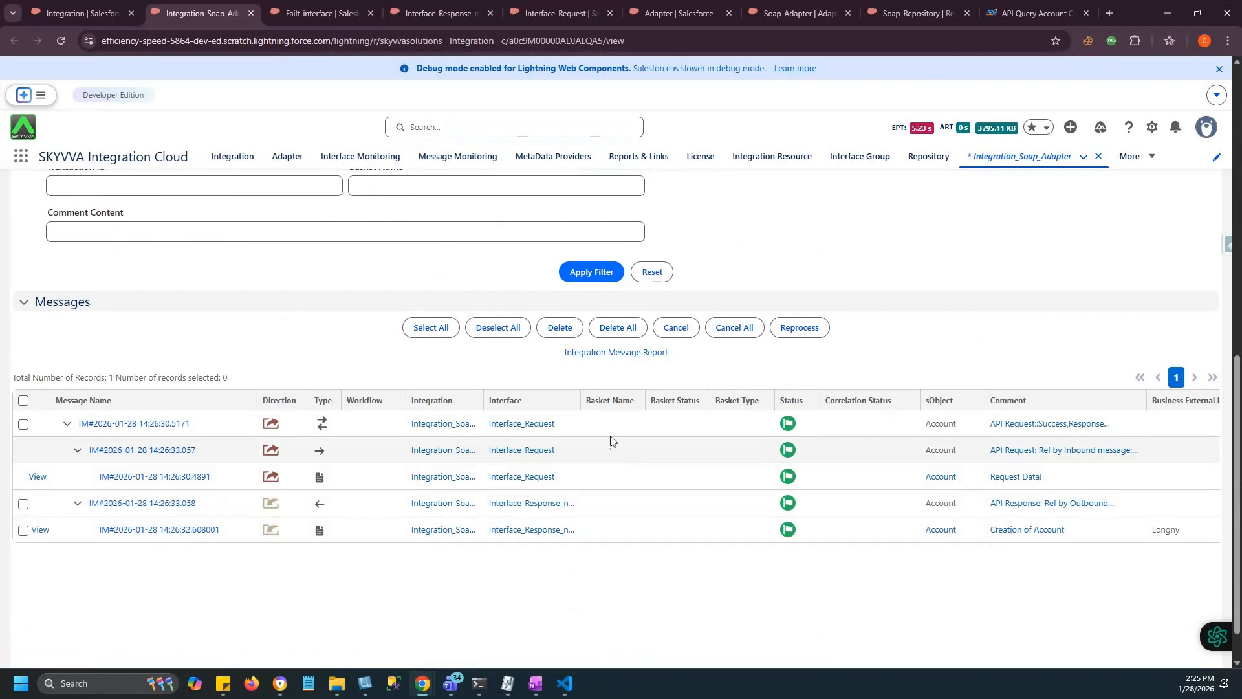
drag(581, 400, 666, 415)
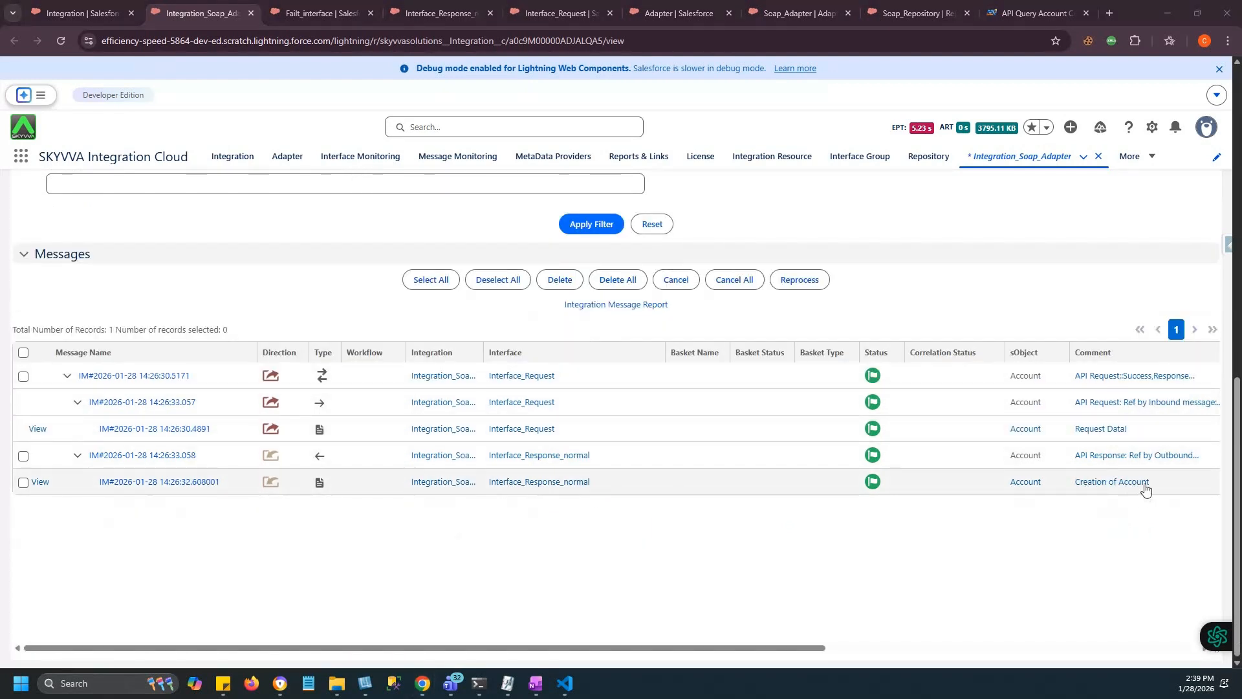
scroll(174, 309, up, 8)
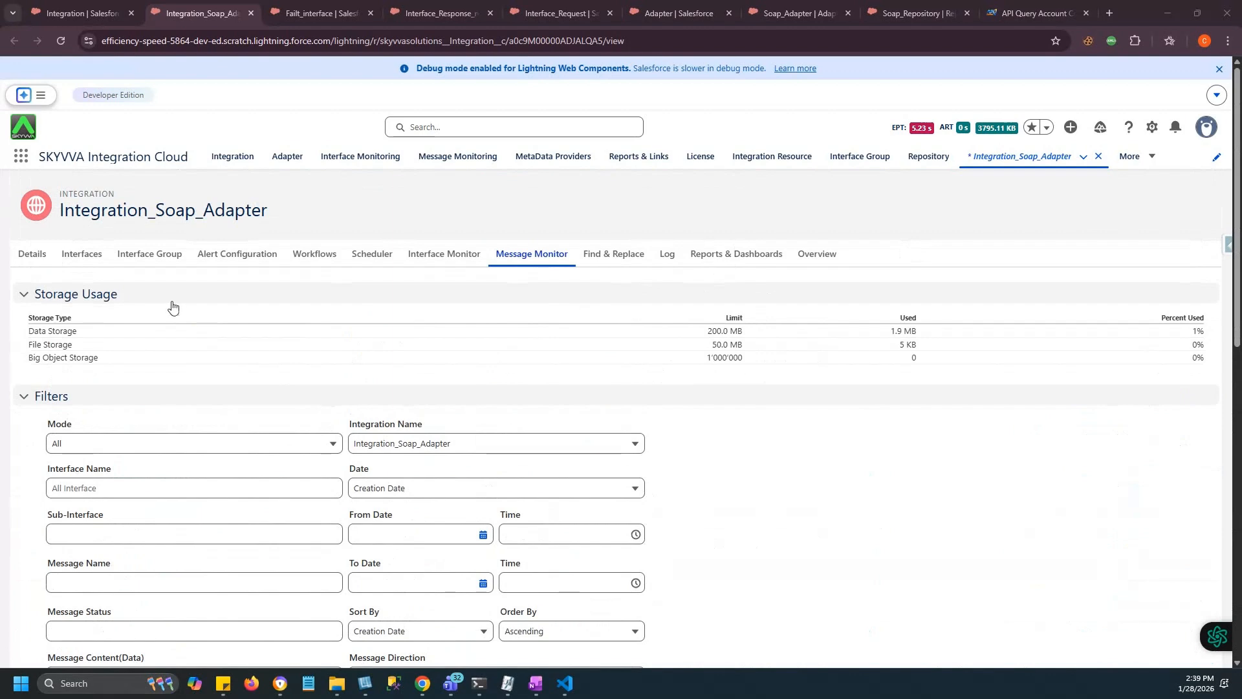
Rerun Interface_Request with its SOQL filter query and reload the Message Monitor list.
click(82, 253)
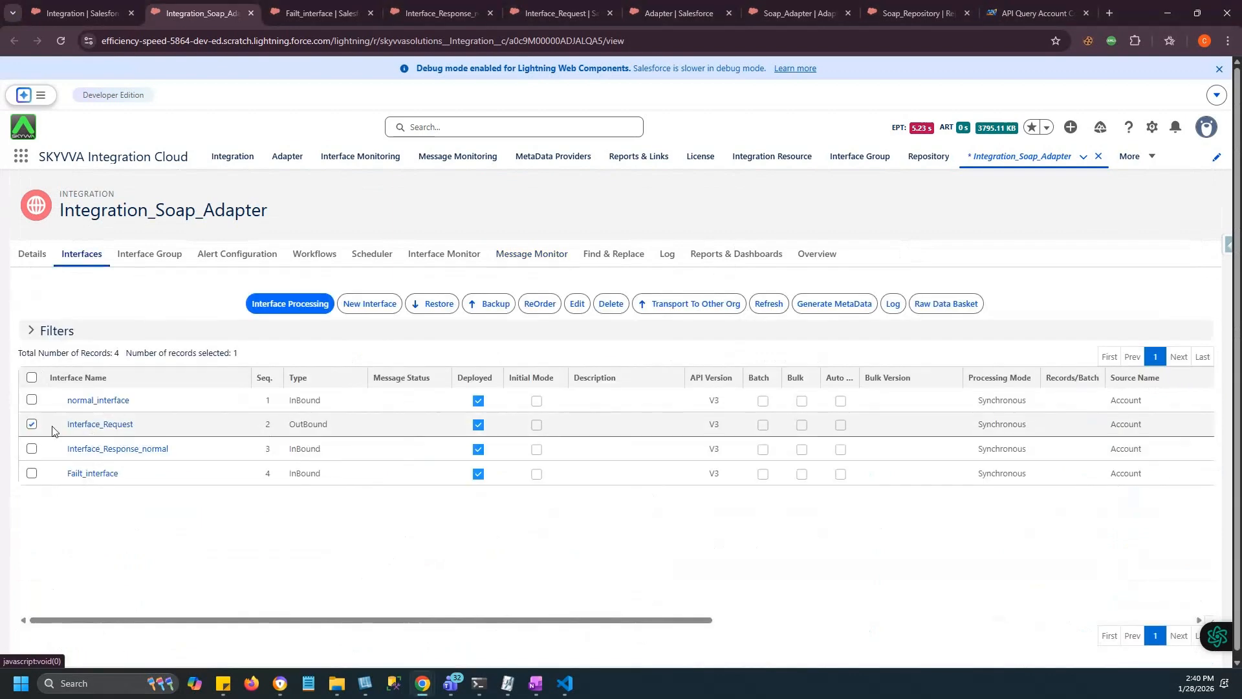
click(275, 310)
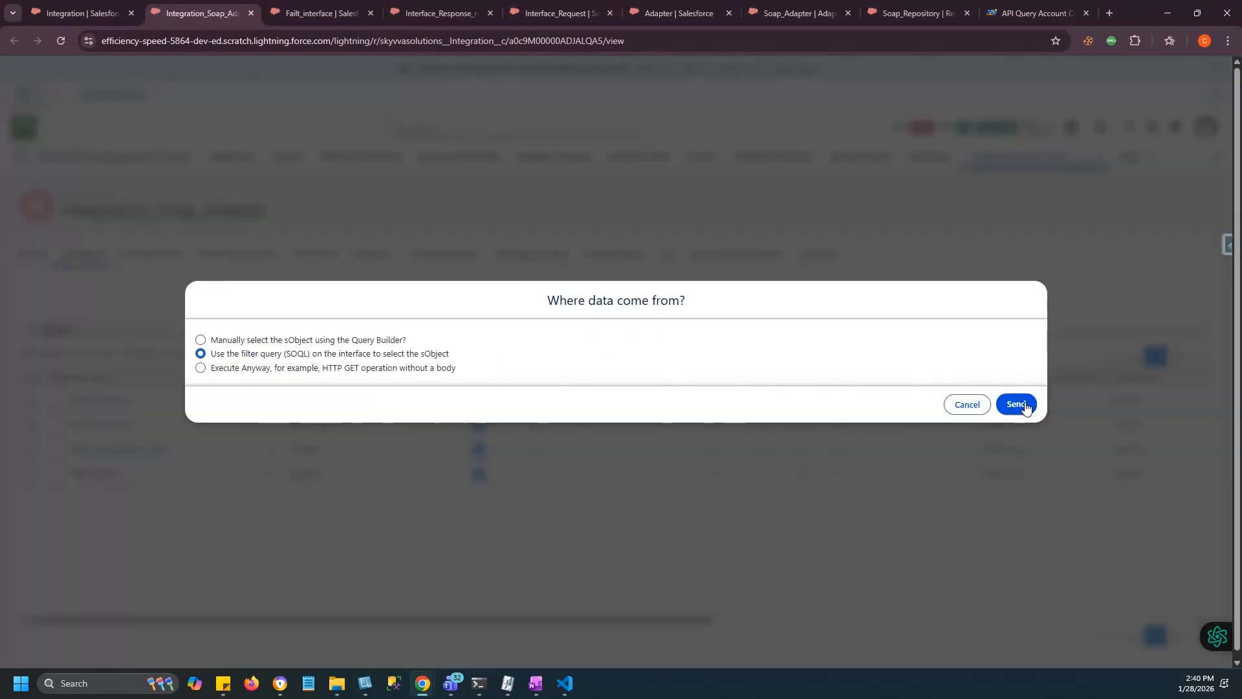
click(1026, 406)
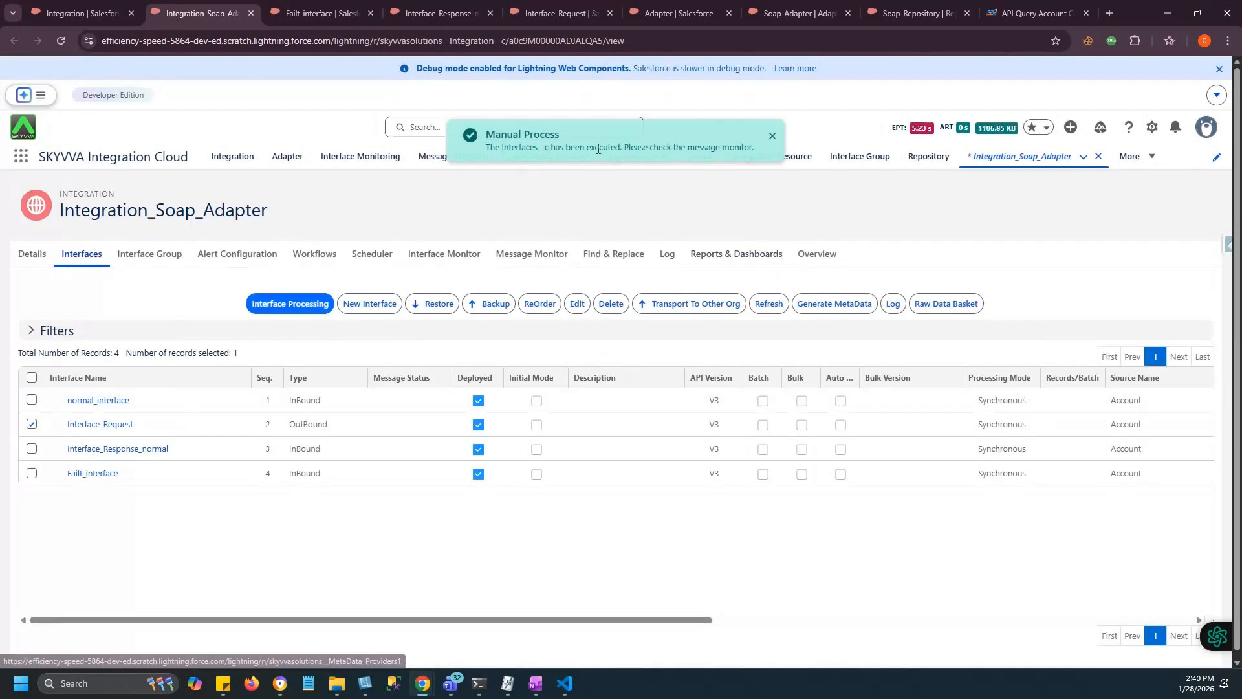
click(532, 253)
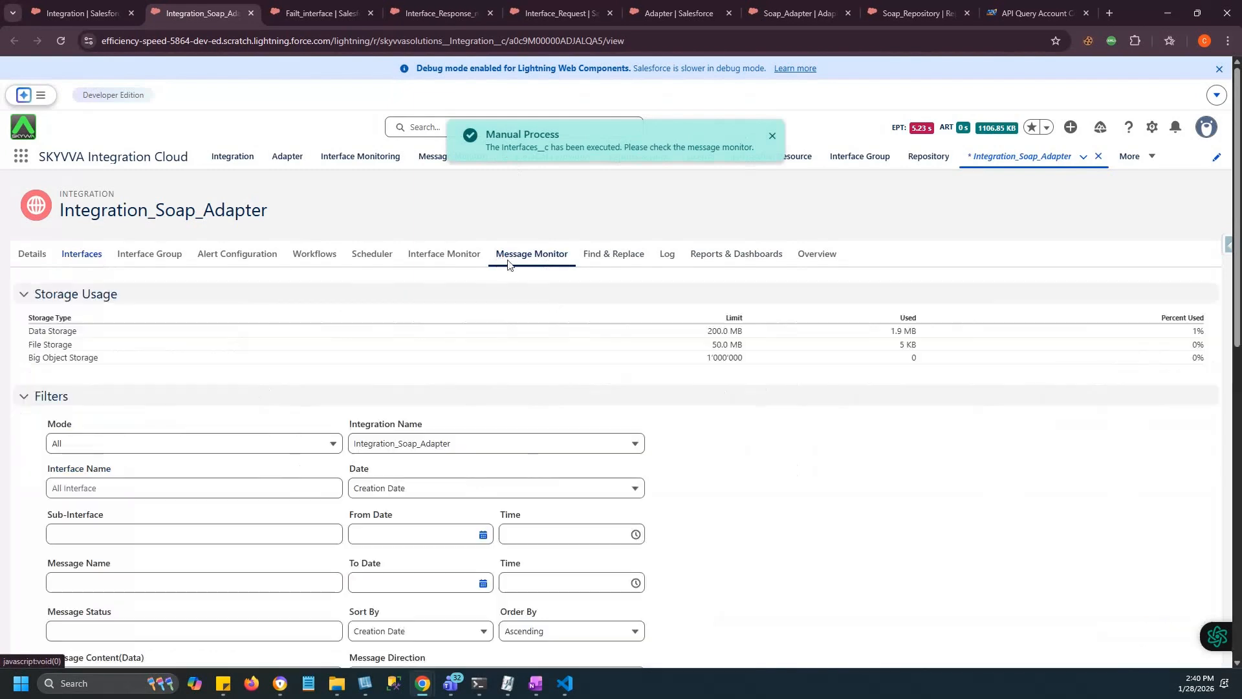
scroll(627, 541, down, 2)
scroll(626, 543, down, 8)
click(589, 256)
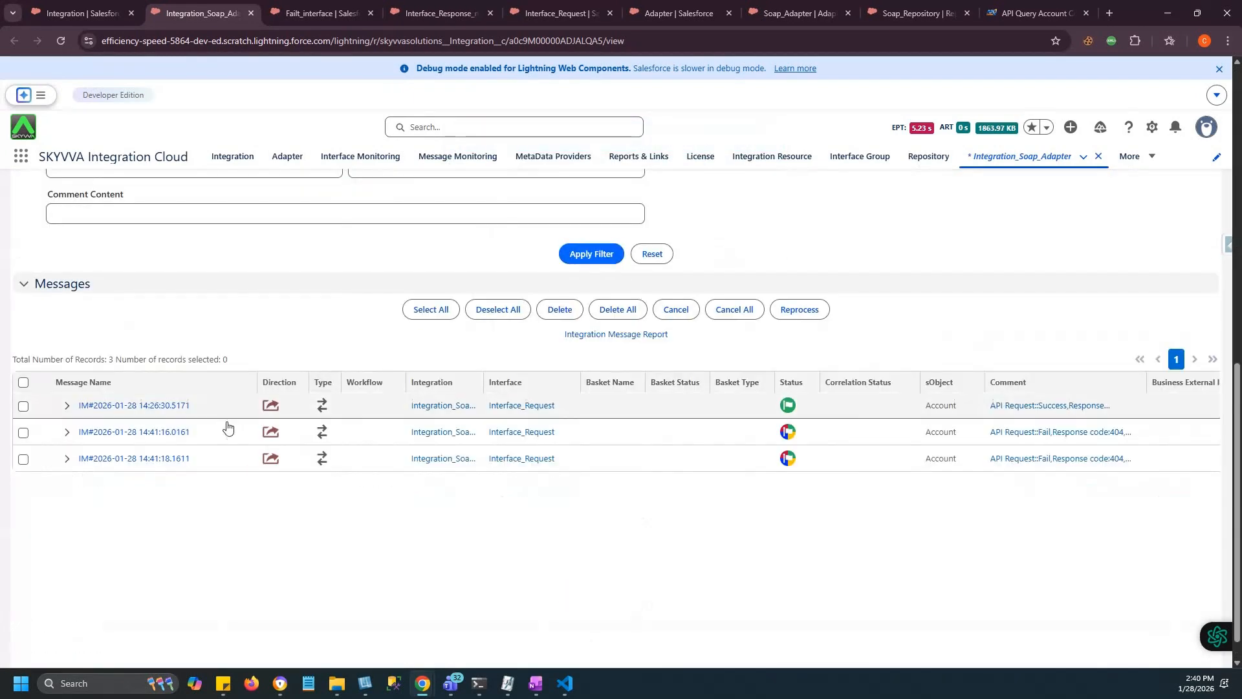
Expand the first failed run's messages and read its 404 fault comment.
click(67, 432)
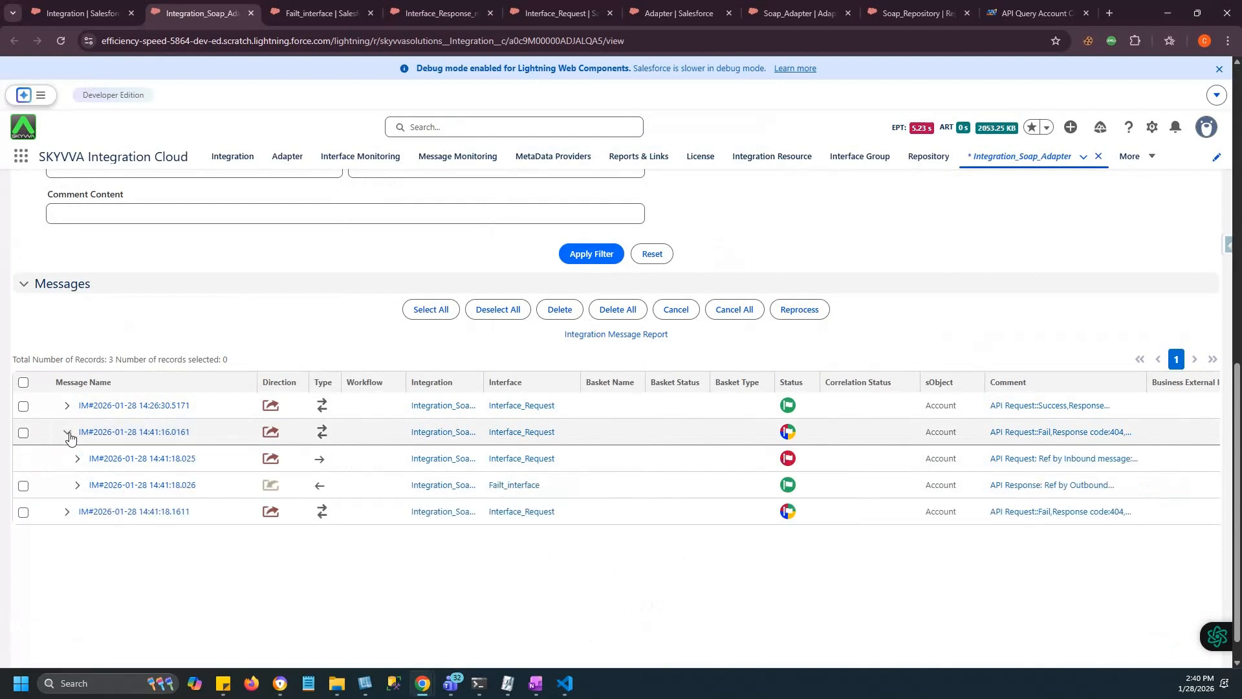
click(78, 486)
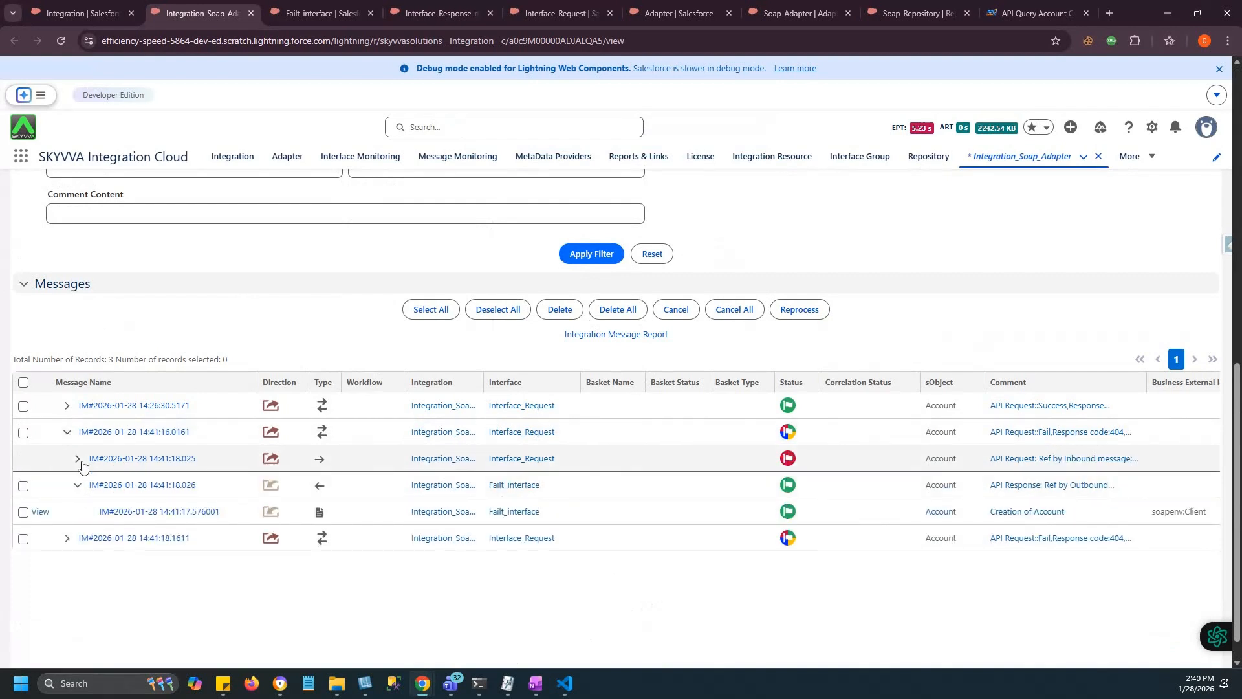
click(80, 461)
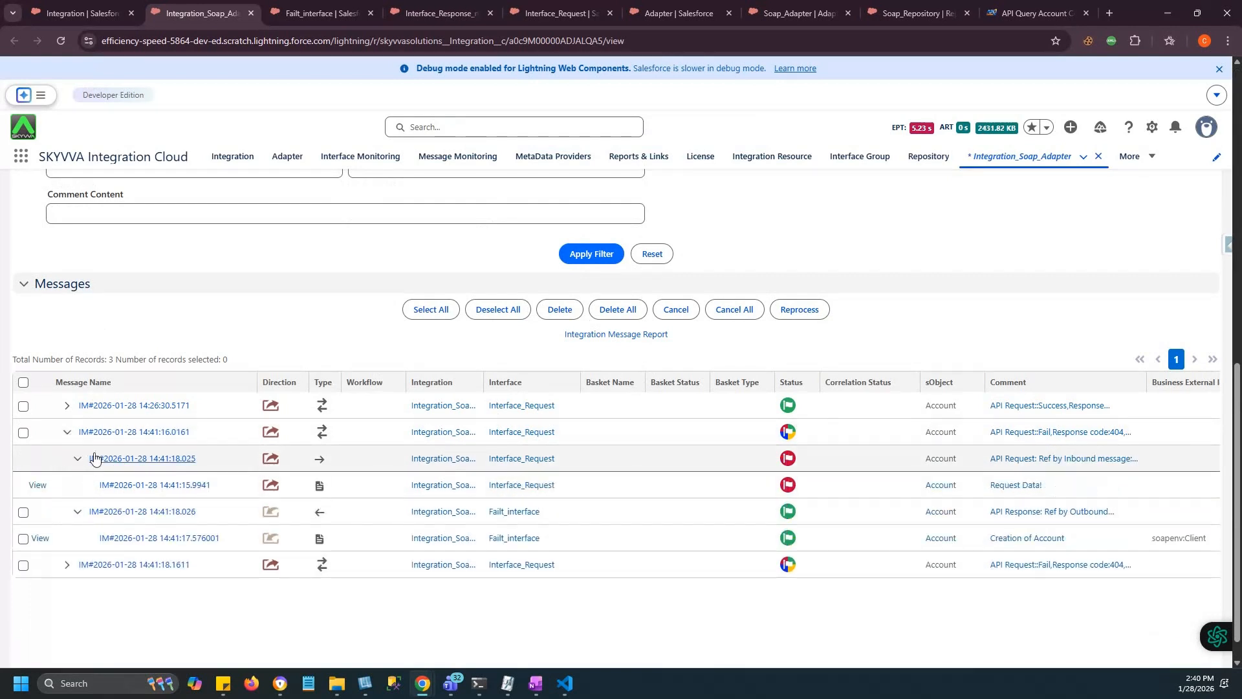
scroll(868, 494, right, 3)
click(950, 434)
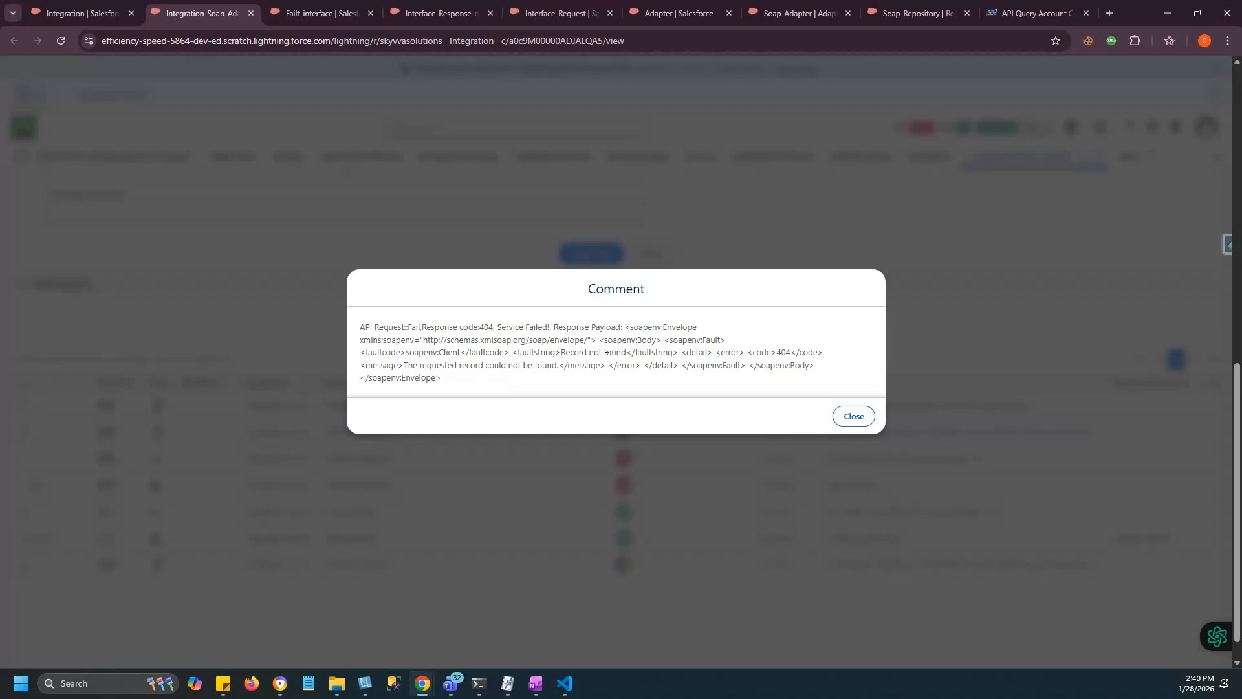
click(847, 417)
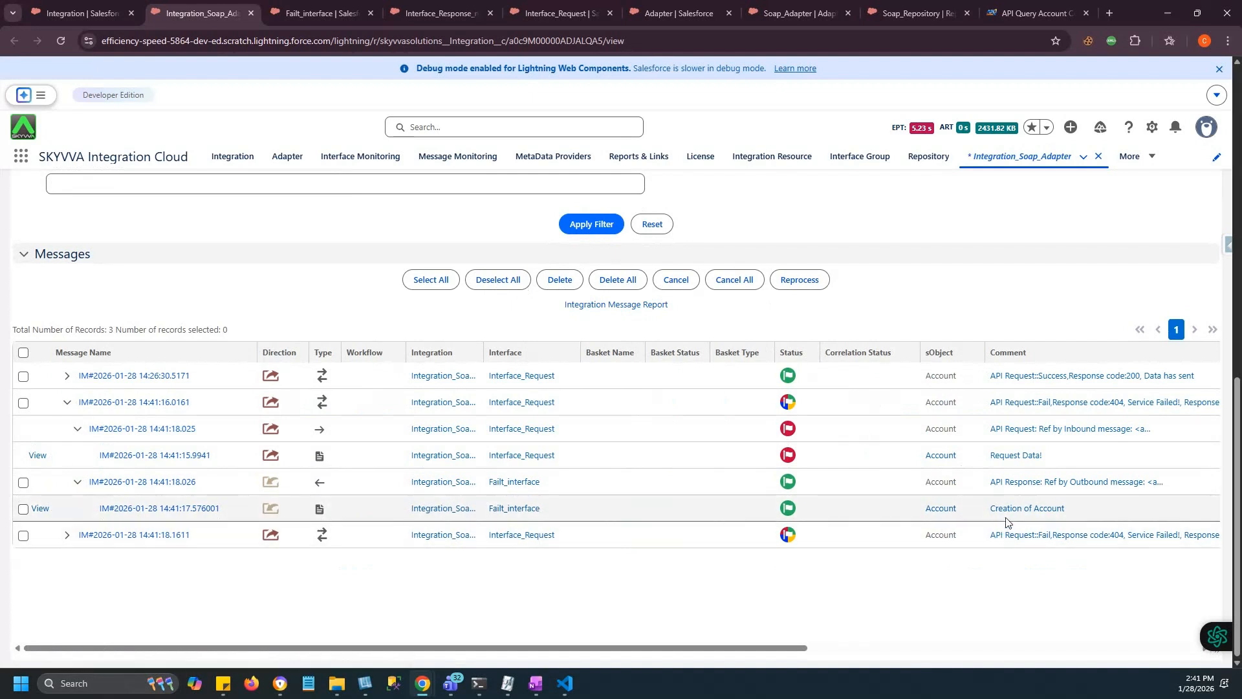
Expand the second failed run's Fail_interface messages and open the soapenv:Client Account record.
click(67, 535)
click(79, 588)
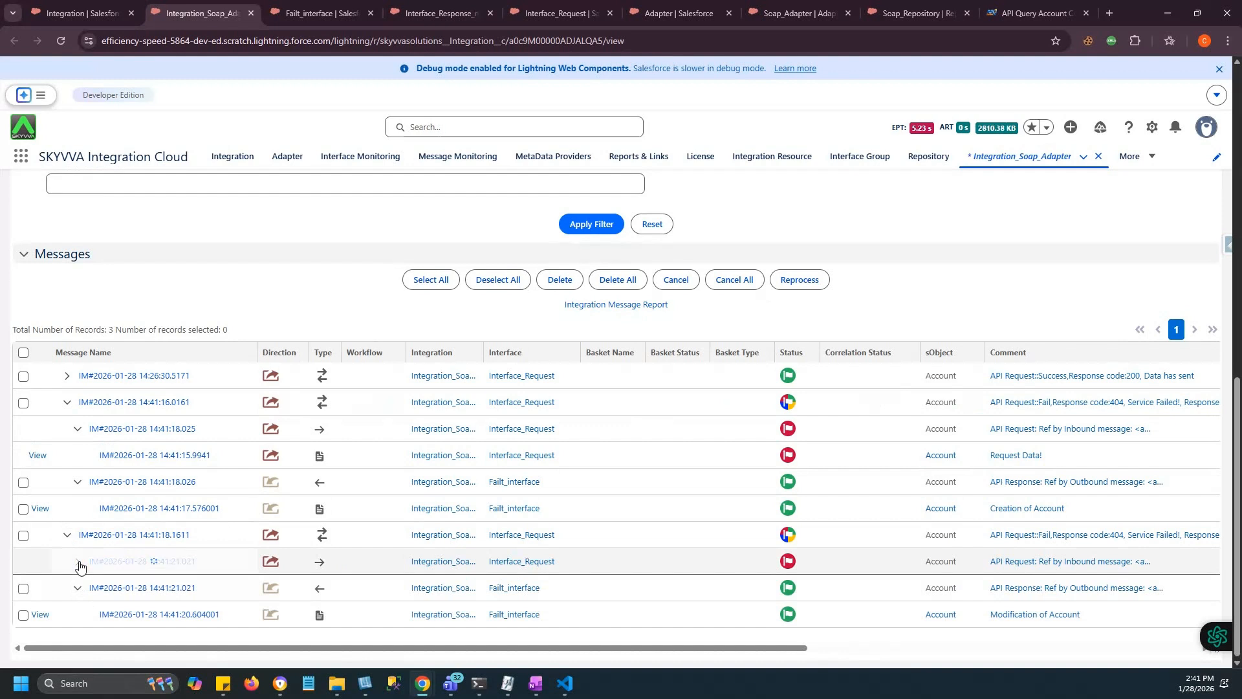
click(77, 561)
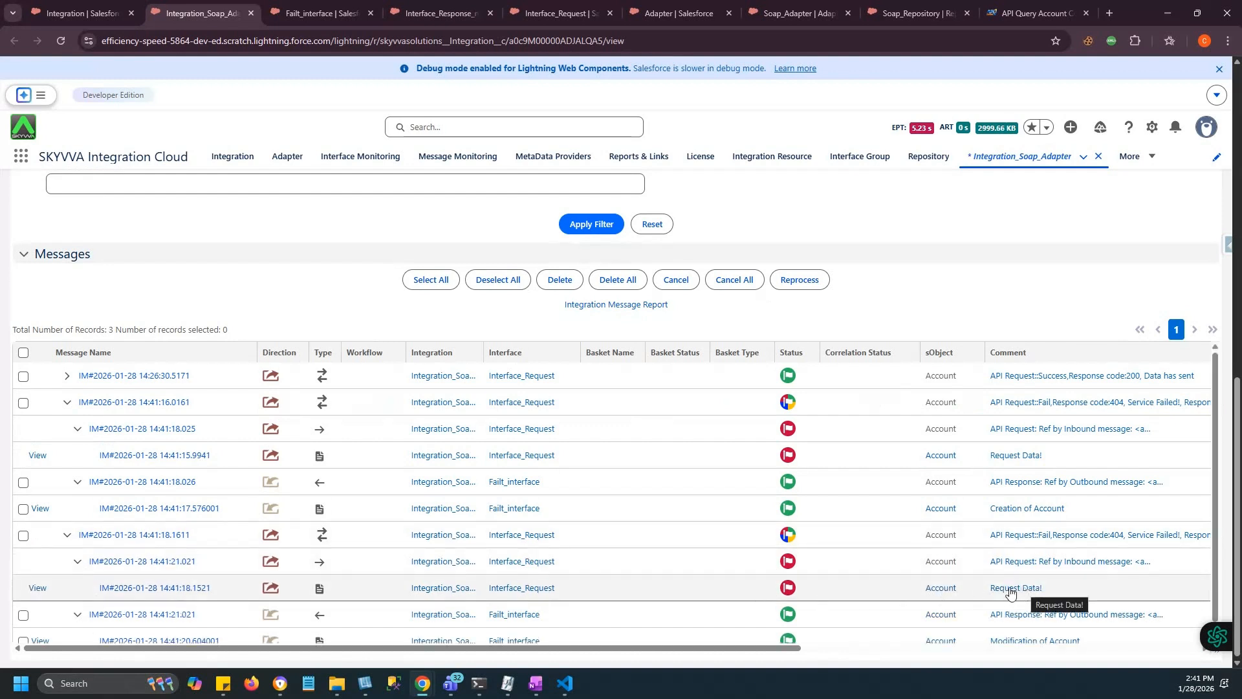
scroll(748, 585, down, 1)
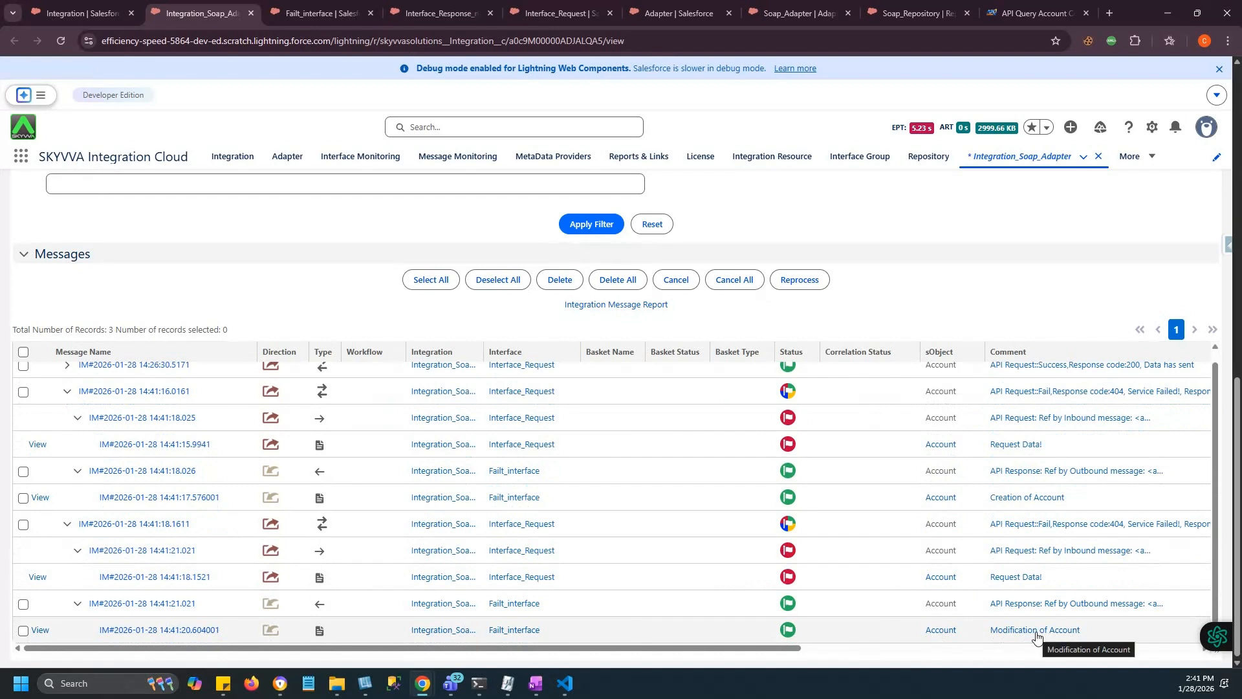
click(942, 631)
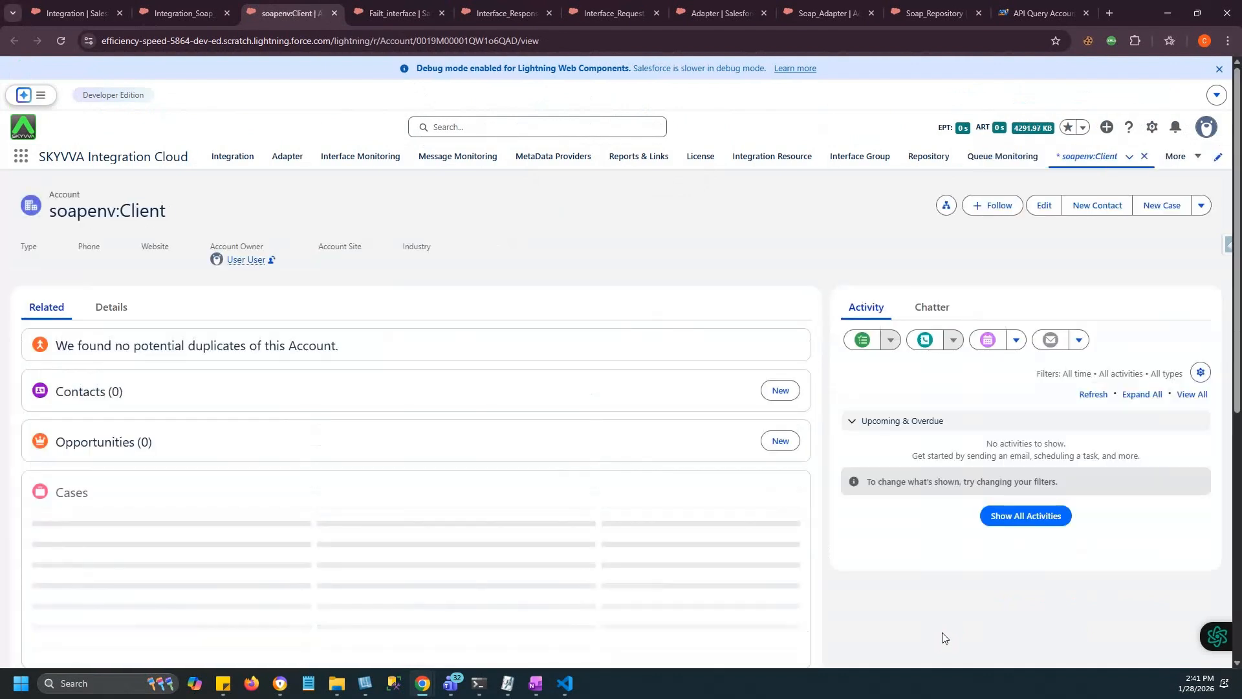
Confirm the soapenv:Client Account's Account Number reads 'Record not found', then refresh the integration's message list.
click(120, 315)
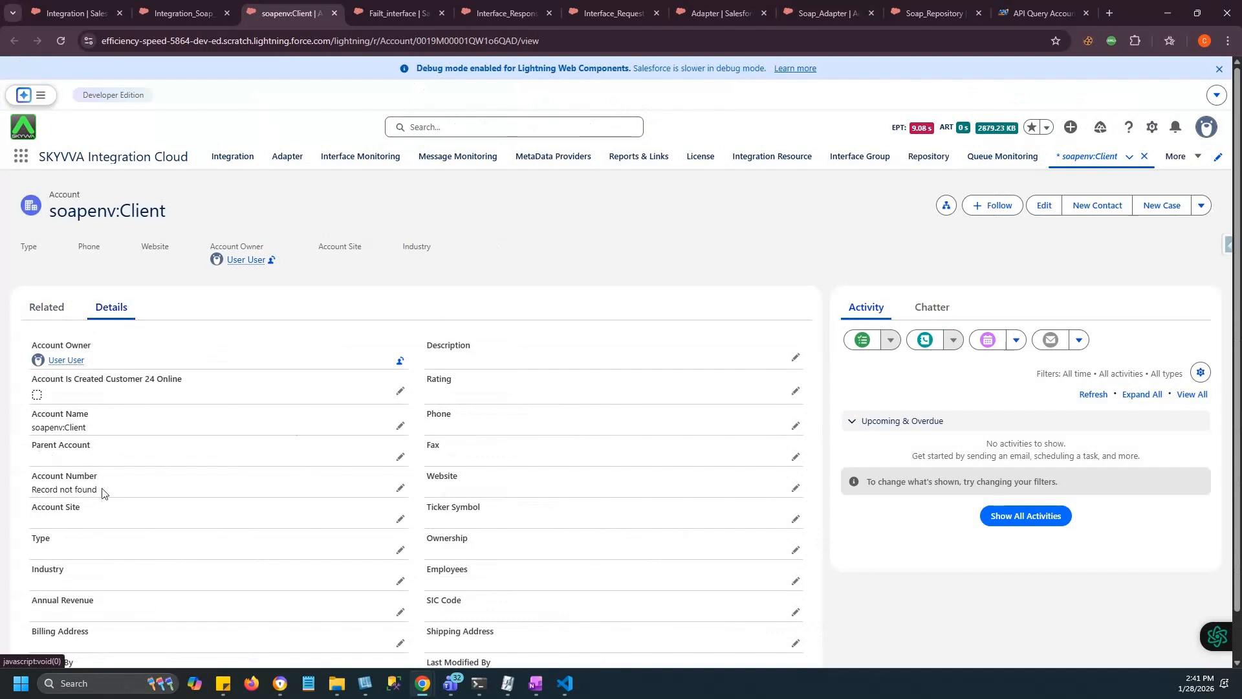
click(183, 11)
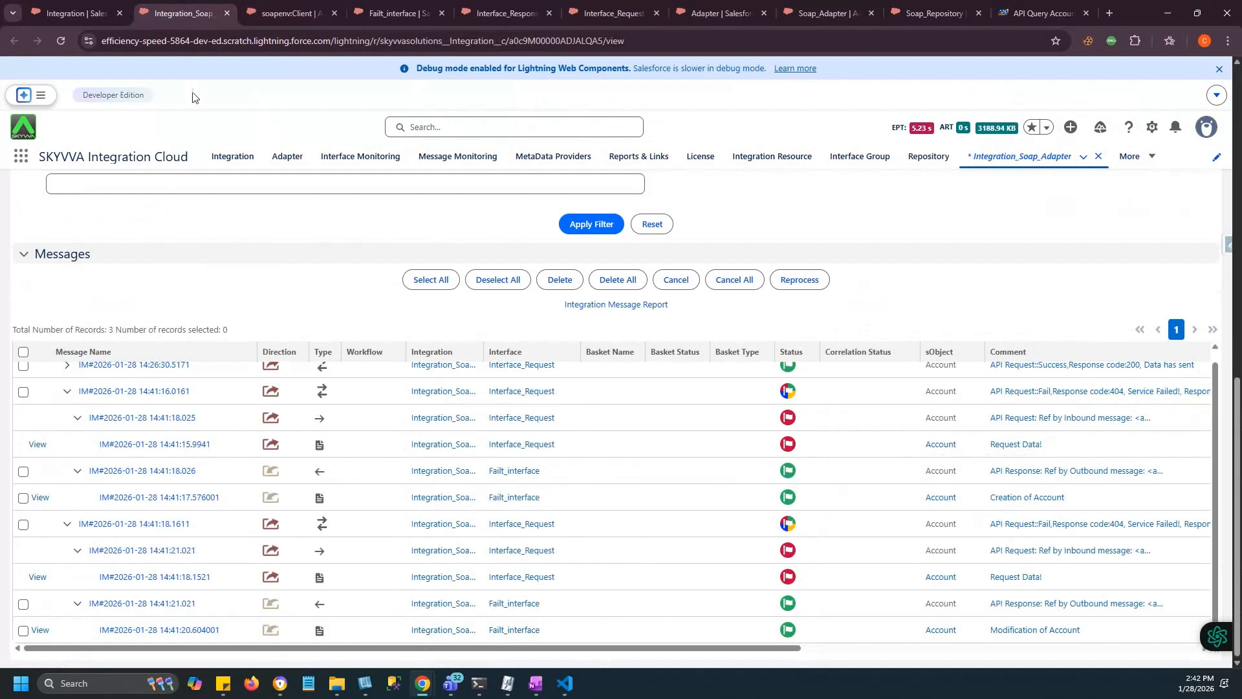
click(600, 232)
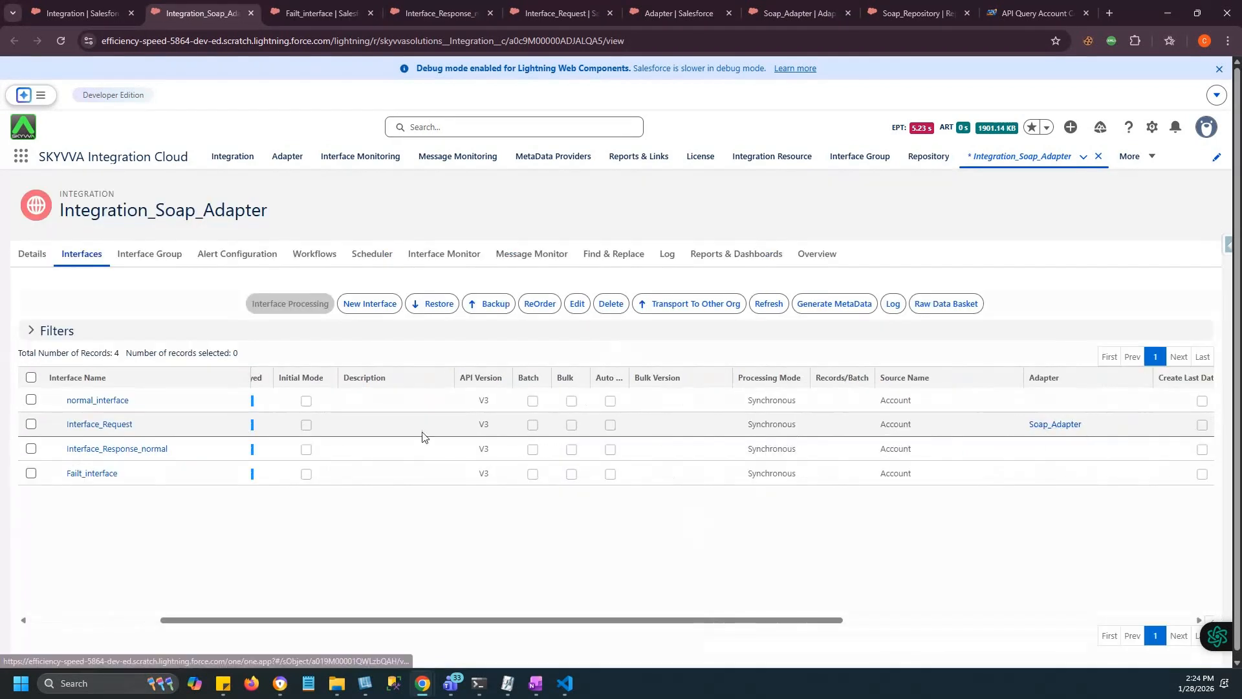
scroll(355, 438, left, 3)
scroll(276, 440, left, 1)
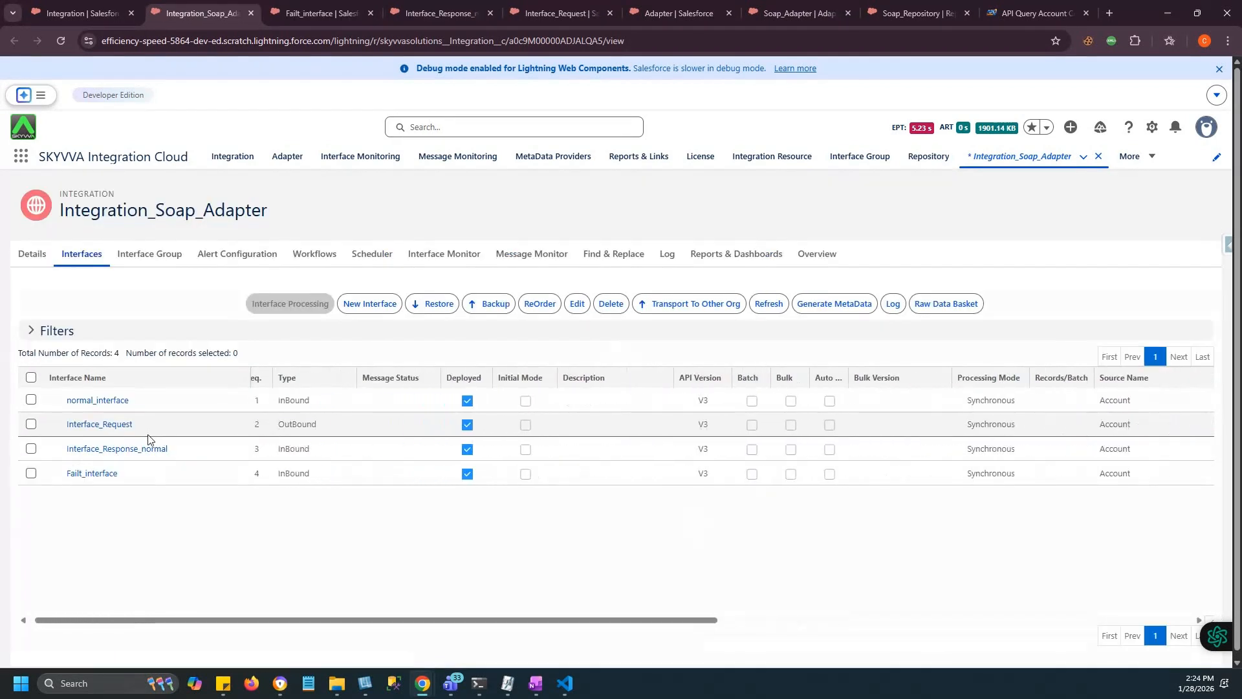